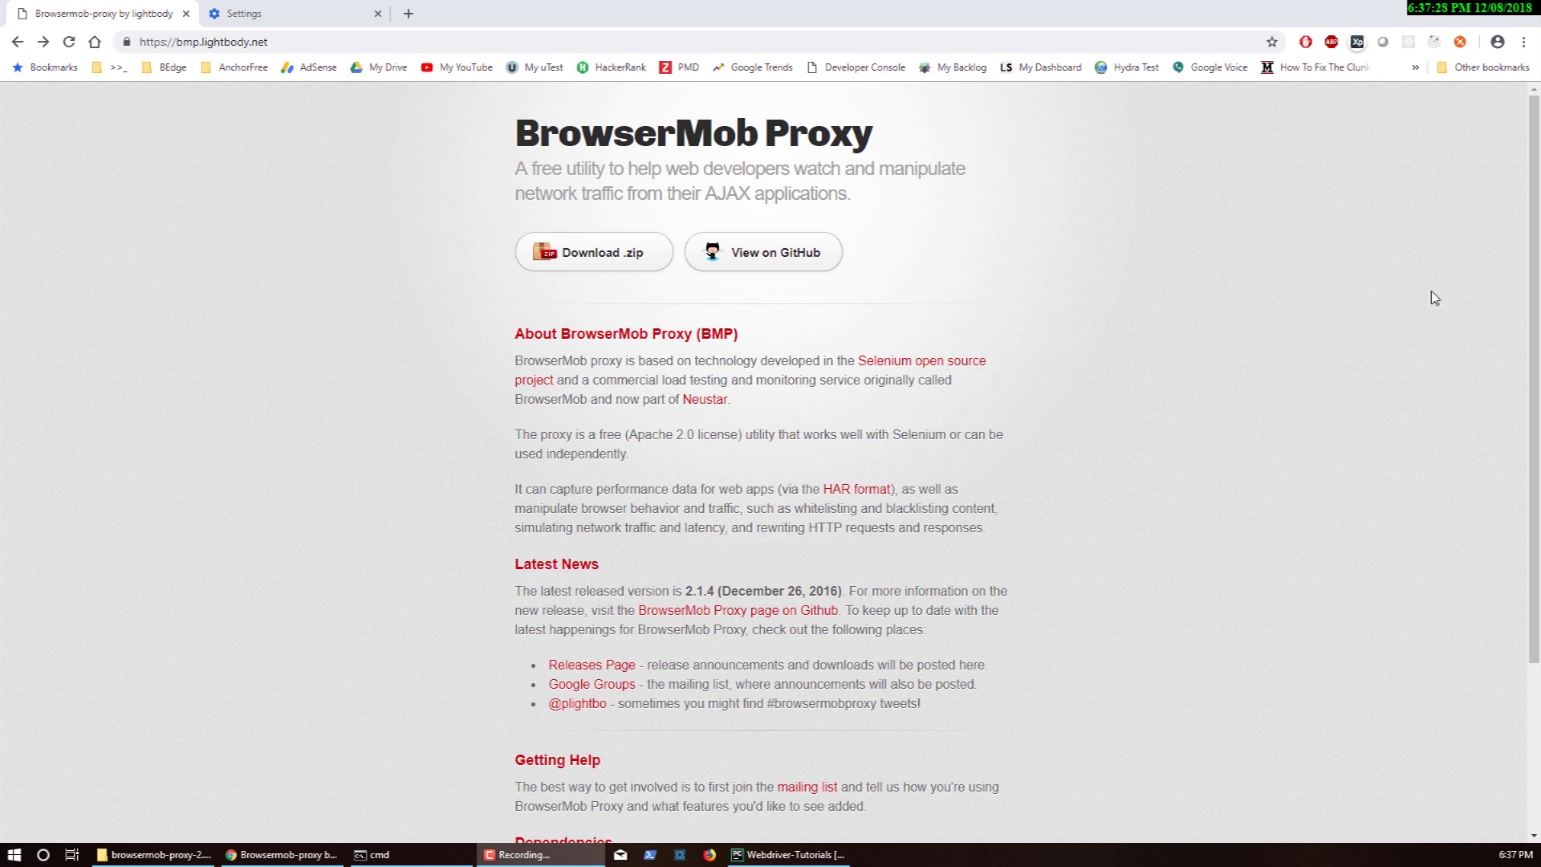
- Open Chrome's three-dot main menu from the BrowserMob Proxy page
{"action": "left_click", "coordinate": [1524, 42]}
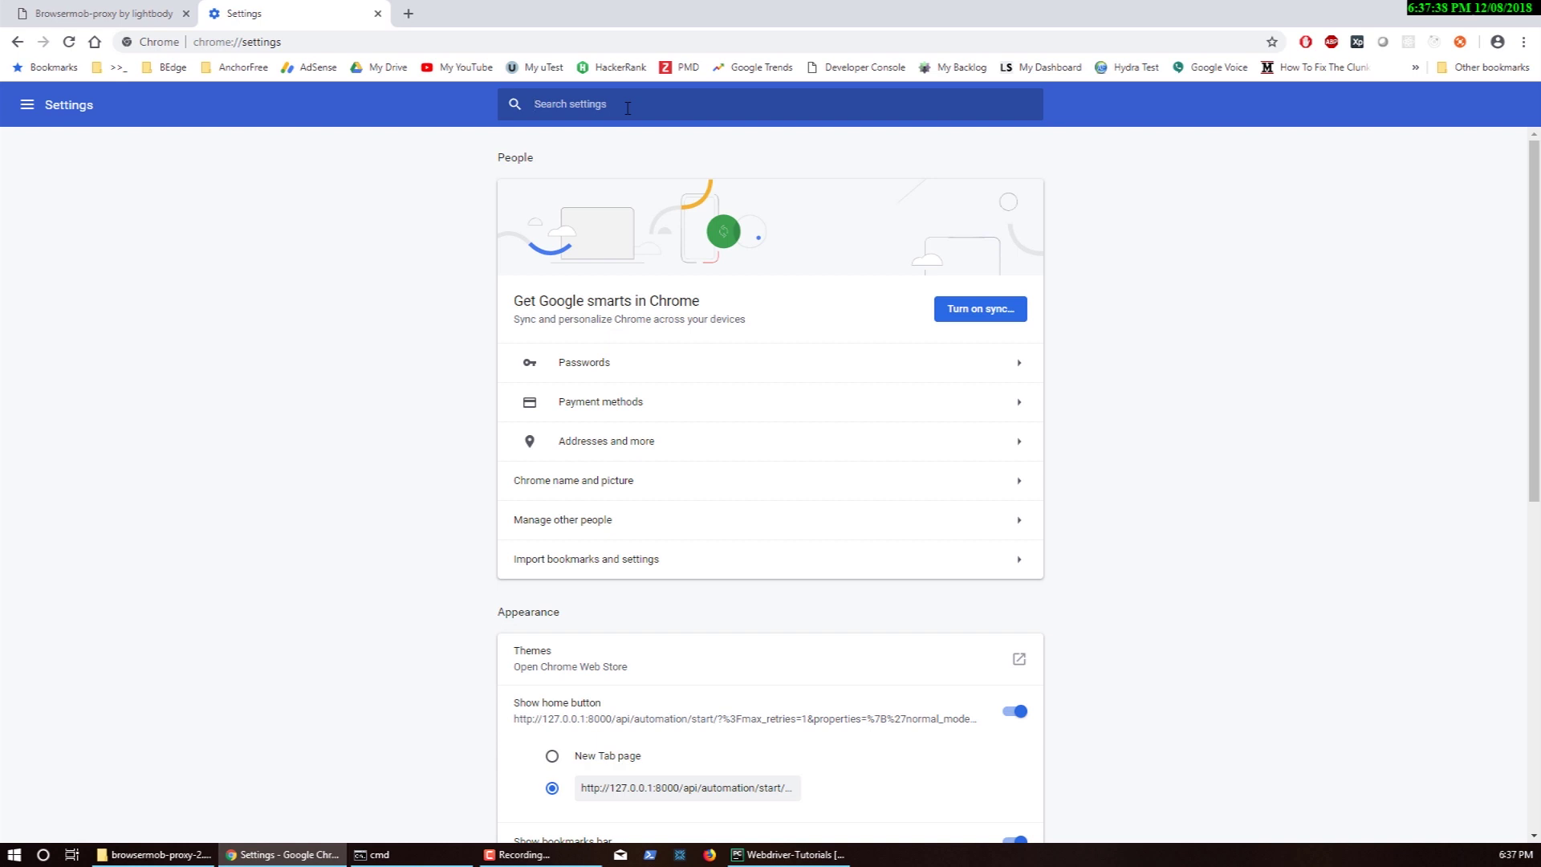
- Search settings for 'proxy', enable 'Use a proxy server for your LAN', and bring up the cmd console
{"action": "type", "text": "proxy"}
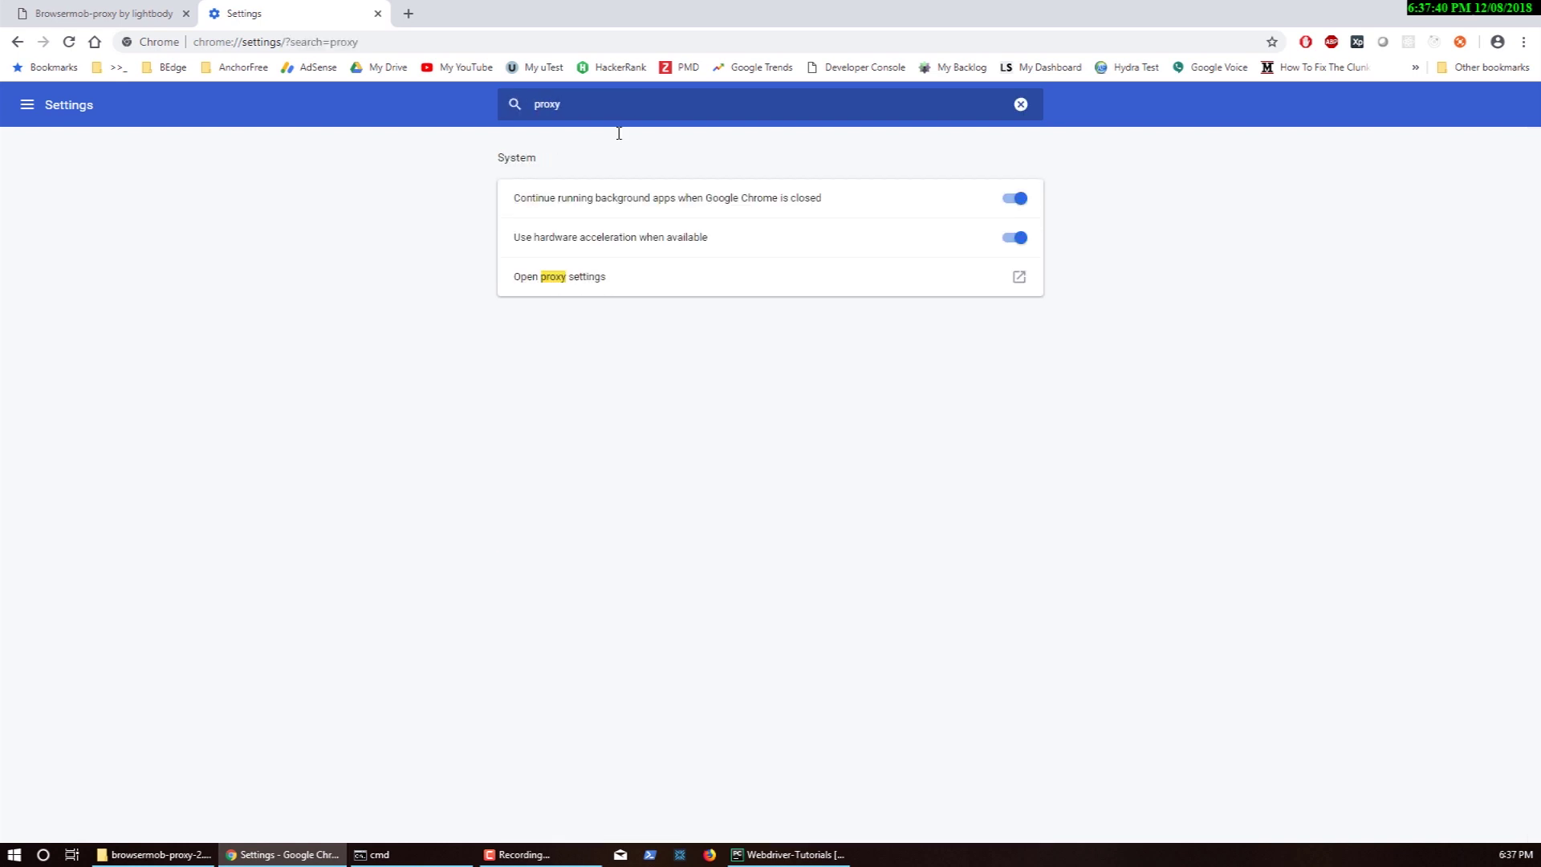
{"action": "left_click", "coordinate": [553, 273]}
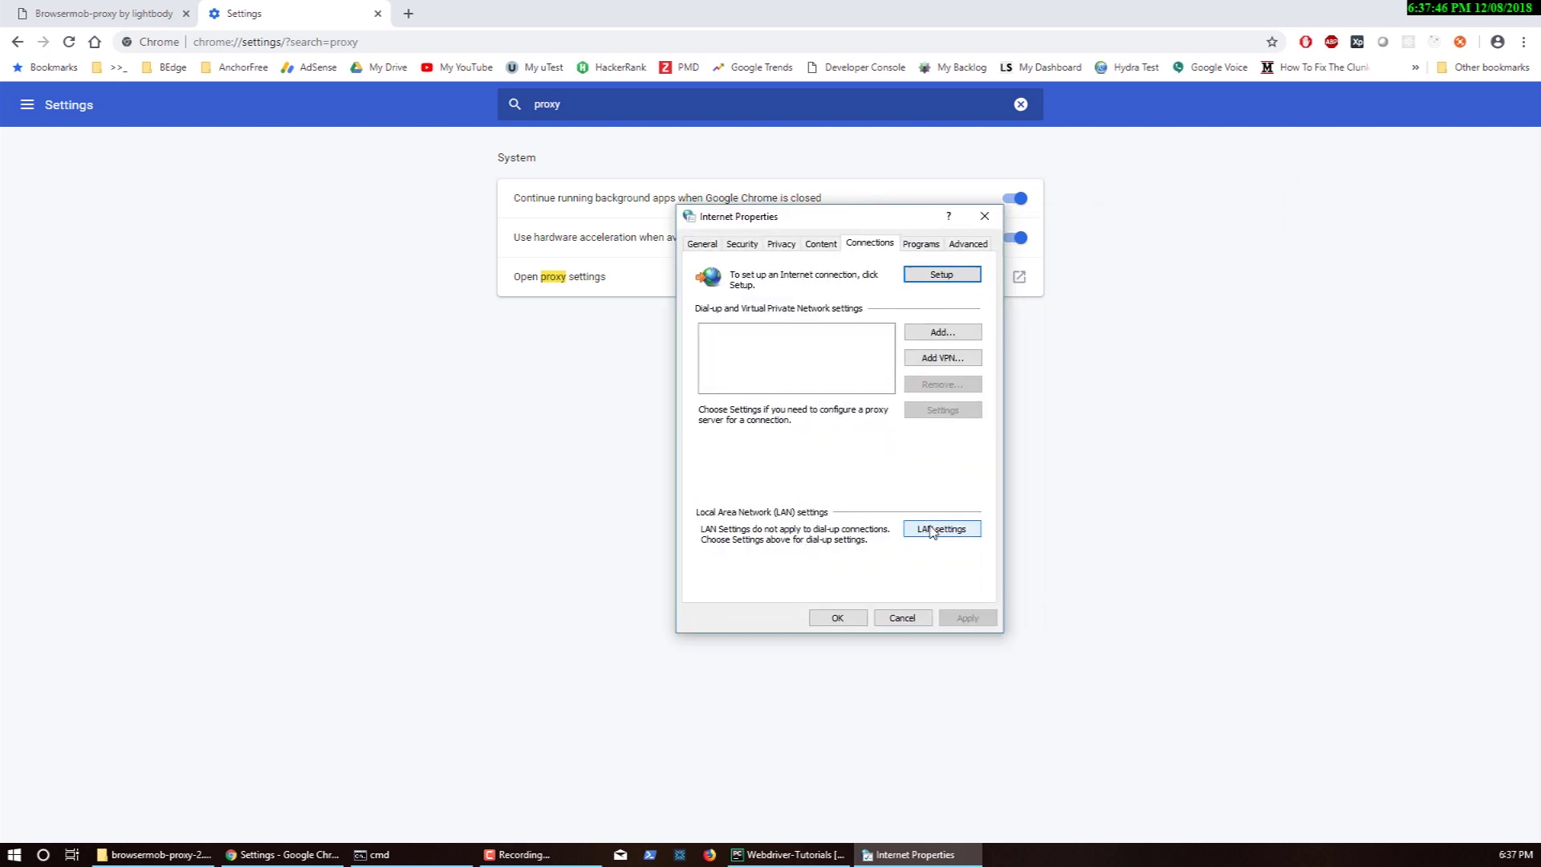
{"action": "left_click", "coordinate": [930, 531]}
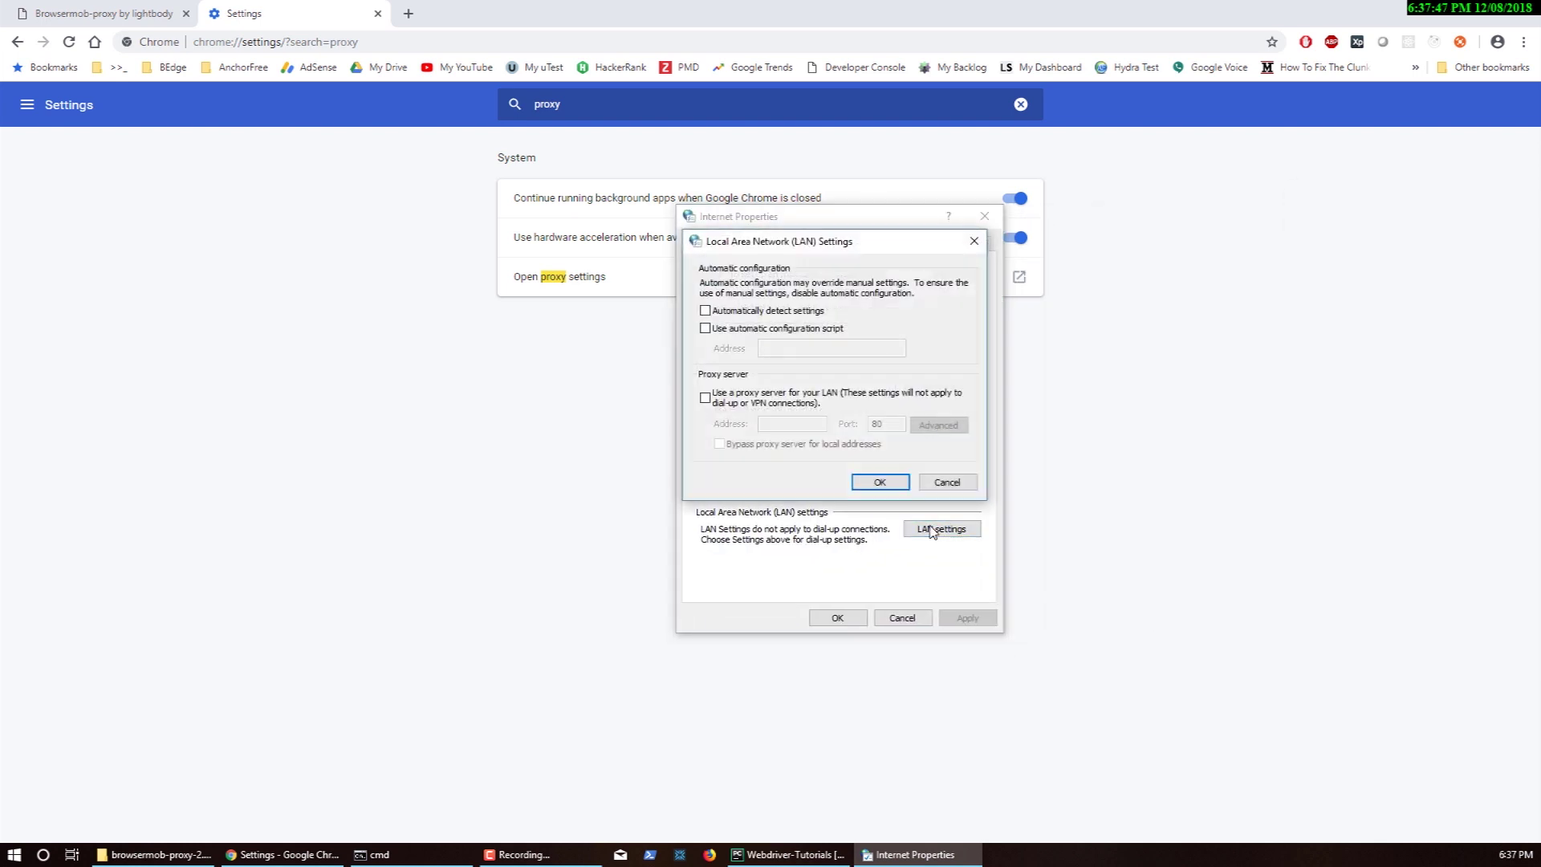
{"action": "left_click", "coordinate": [724, 403]}
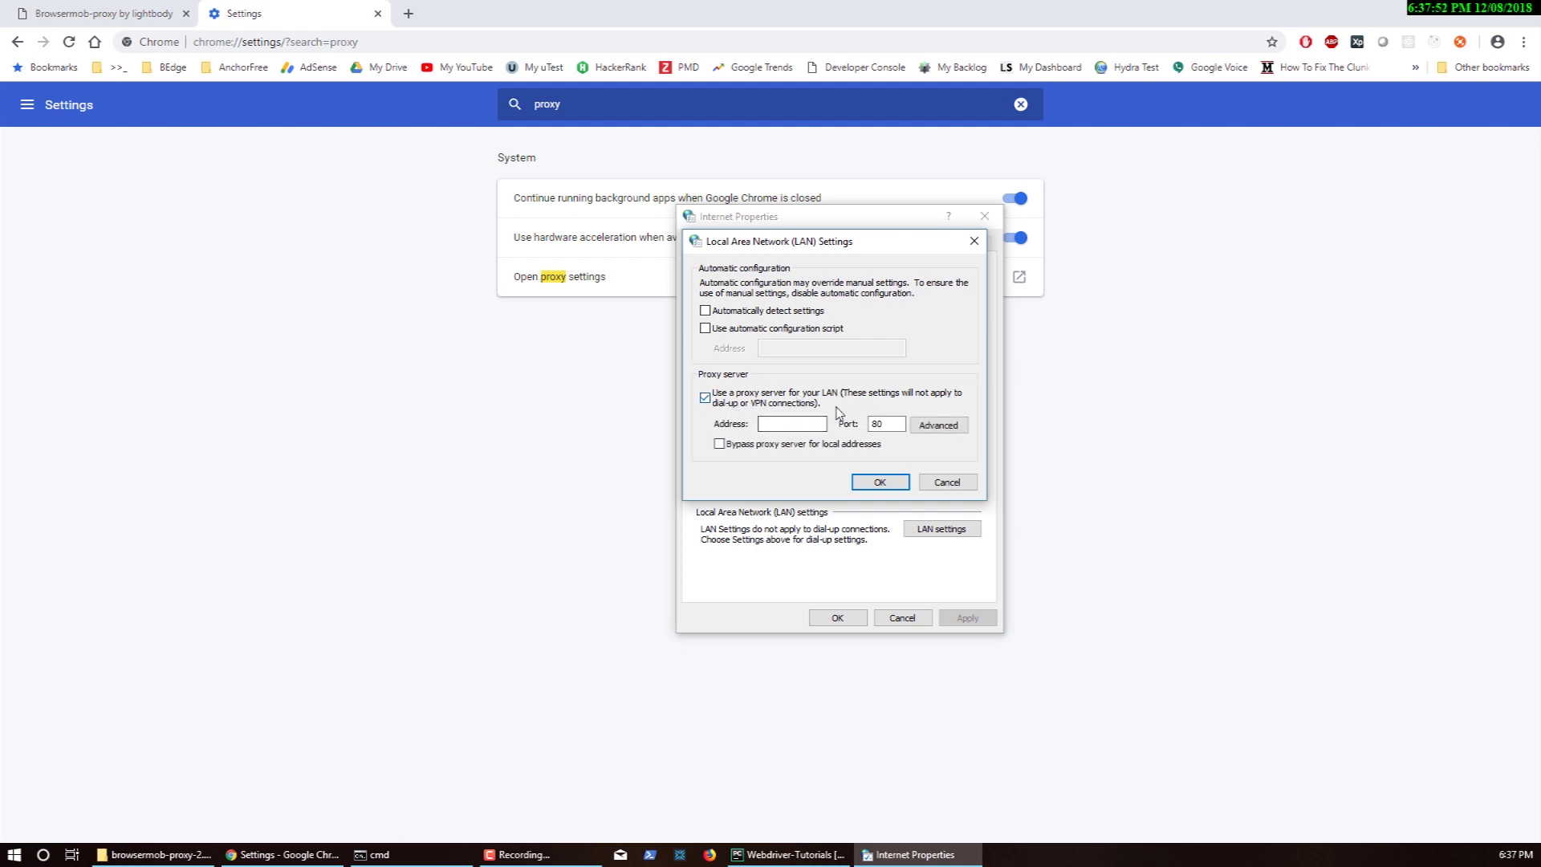
{"action": "left_click", "coordinate": [426, 852]}
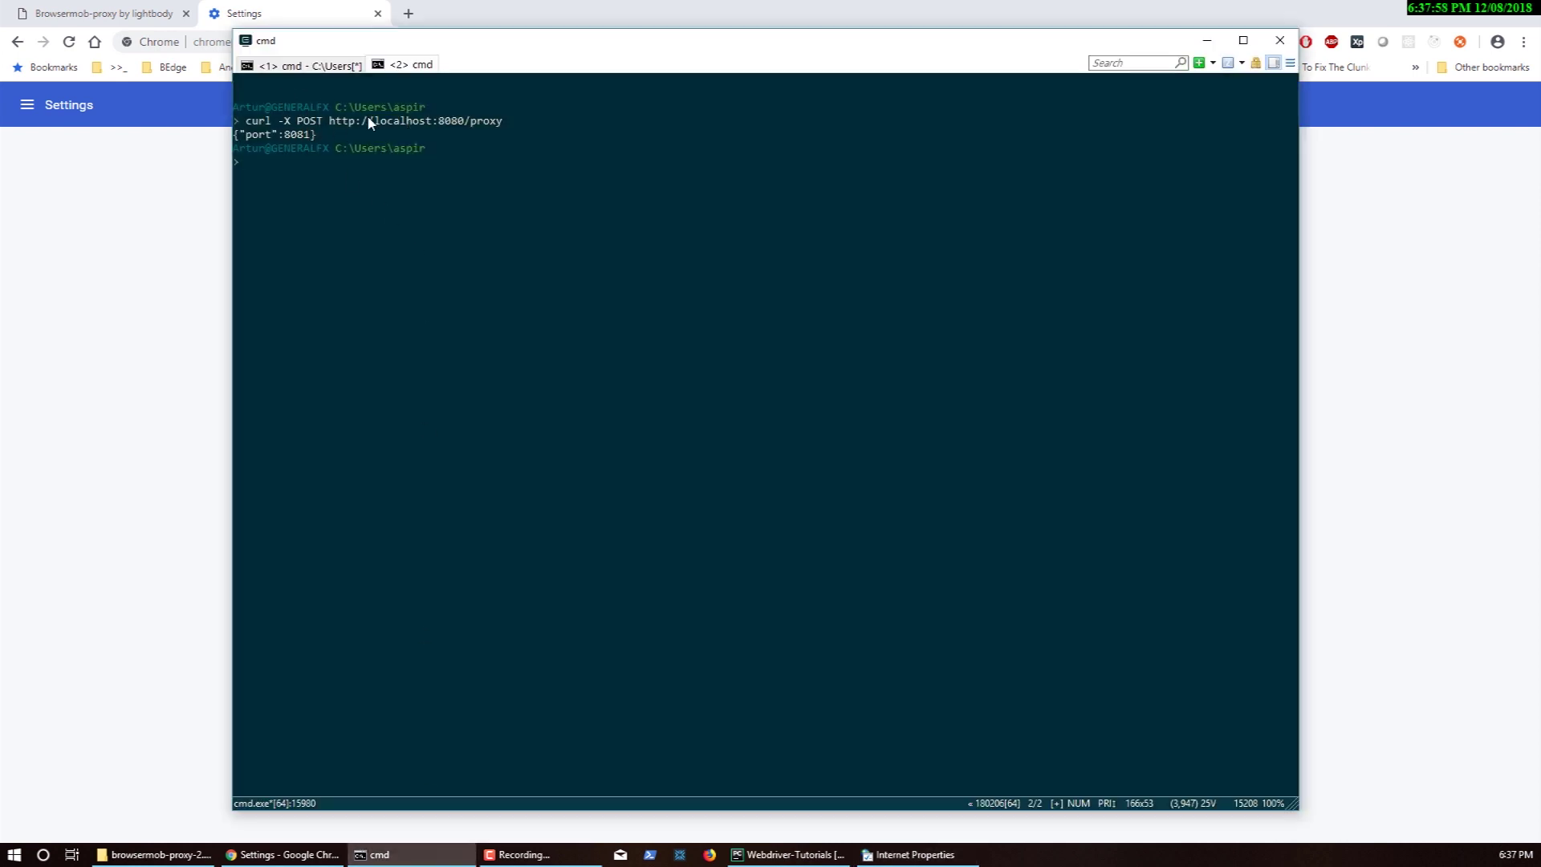
- Enter localhost as the LAN proxy address, with port 8081
{"action": "left_click", "coordinate": [185, 315]}
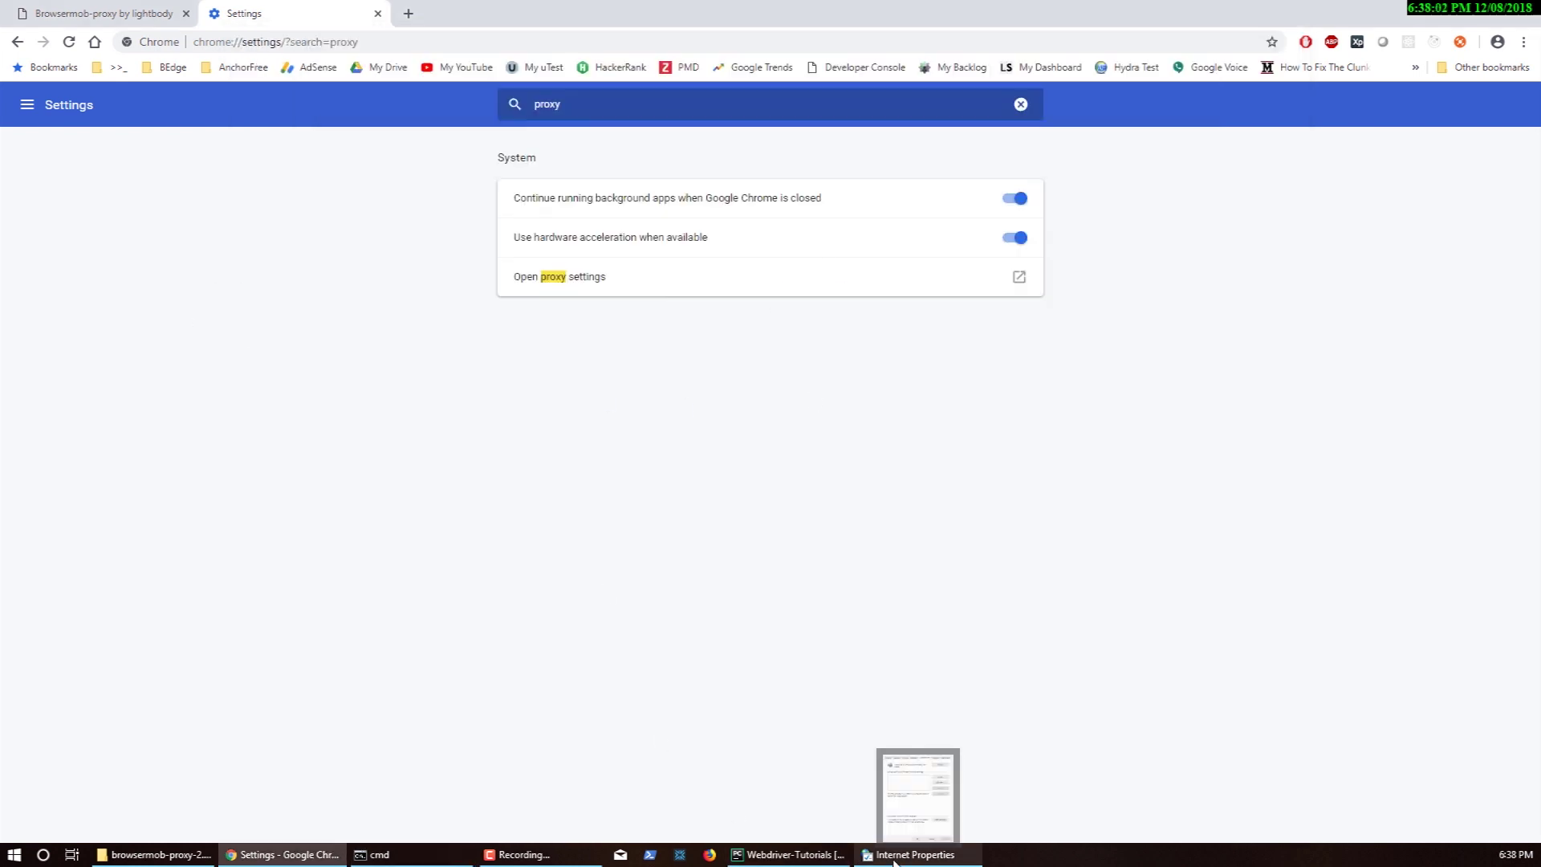
{"action": "left_click", "coordinate": [885, 771]}
{"action": "left_click", "coordinate": [780, 424]}
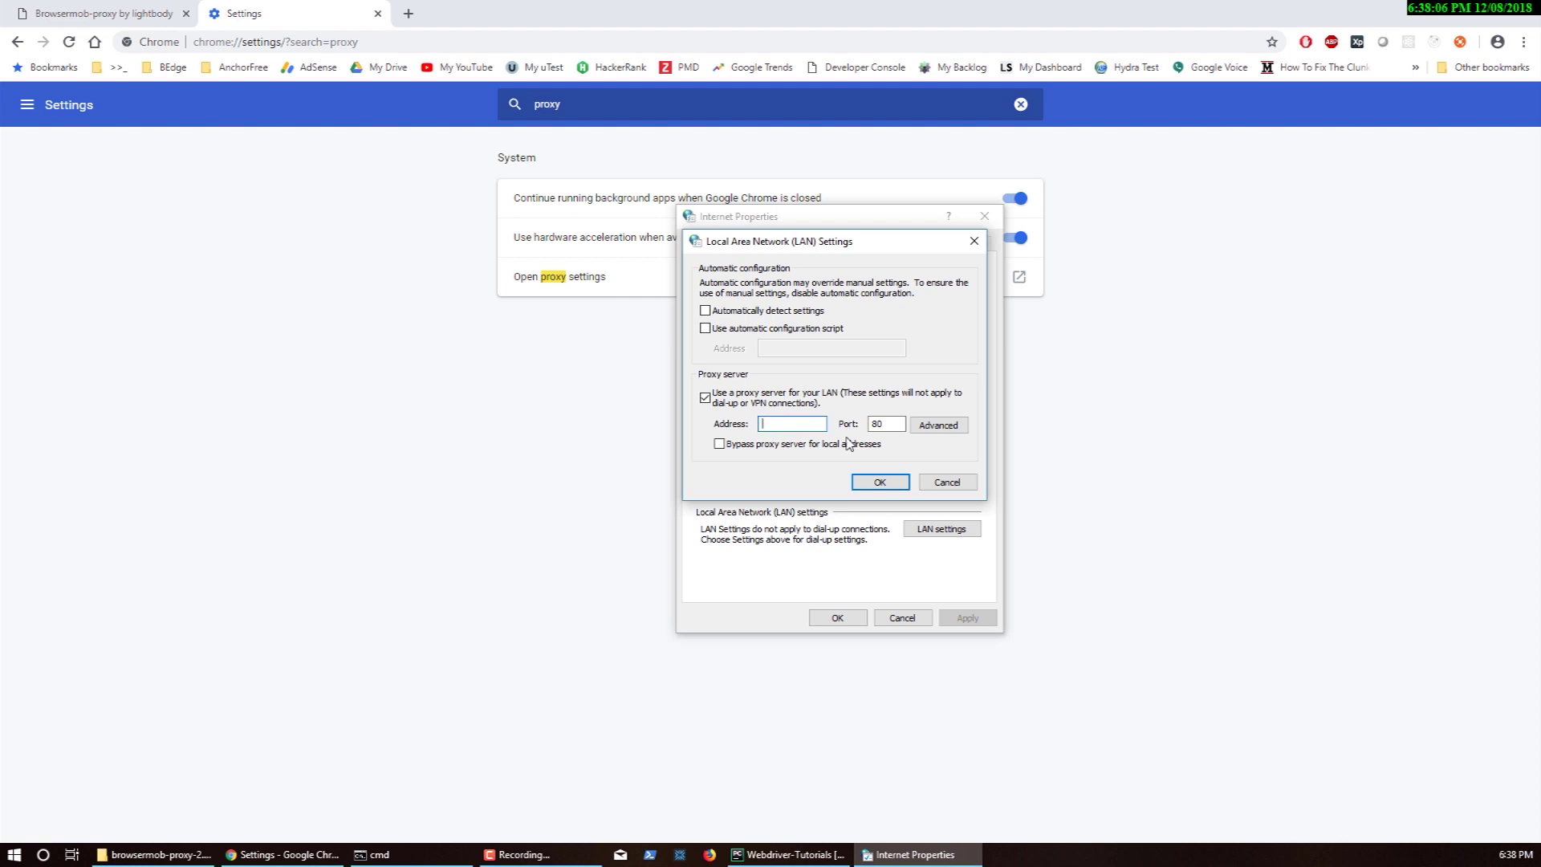
{"action": "left_click", "coordinate": [896, 428]}
{"action": "left_click", "coordinate": [807, 425]}
{"action": "type", "text": "localhost"}
{"action": "key", "text": "Tab"}
- Confirm both proxy dialogs and return to the BrowserMob Proxy tab
{"action": "left_click", "coordinate": [880, 482]}
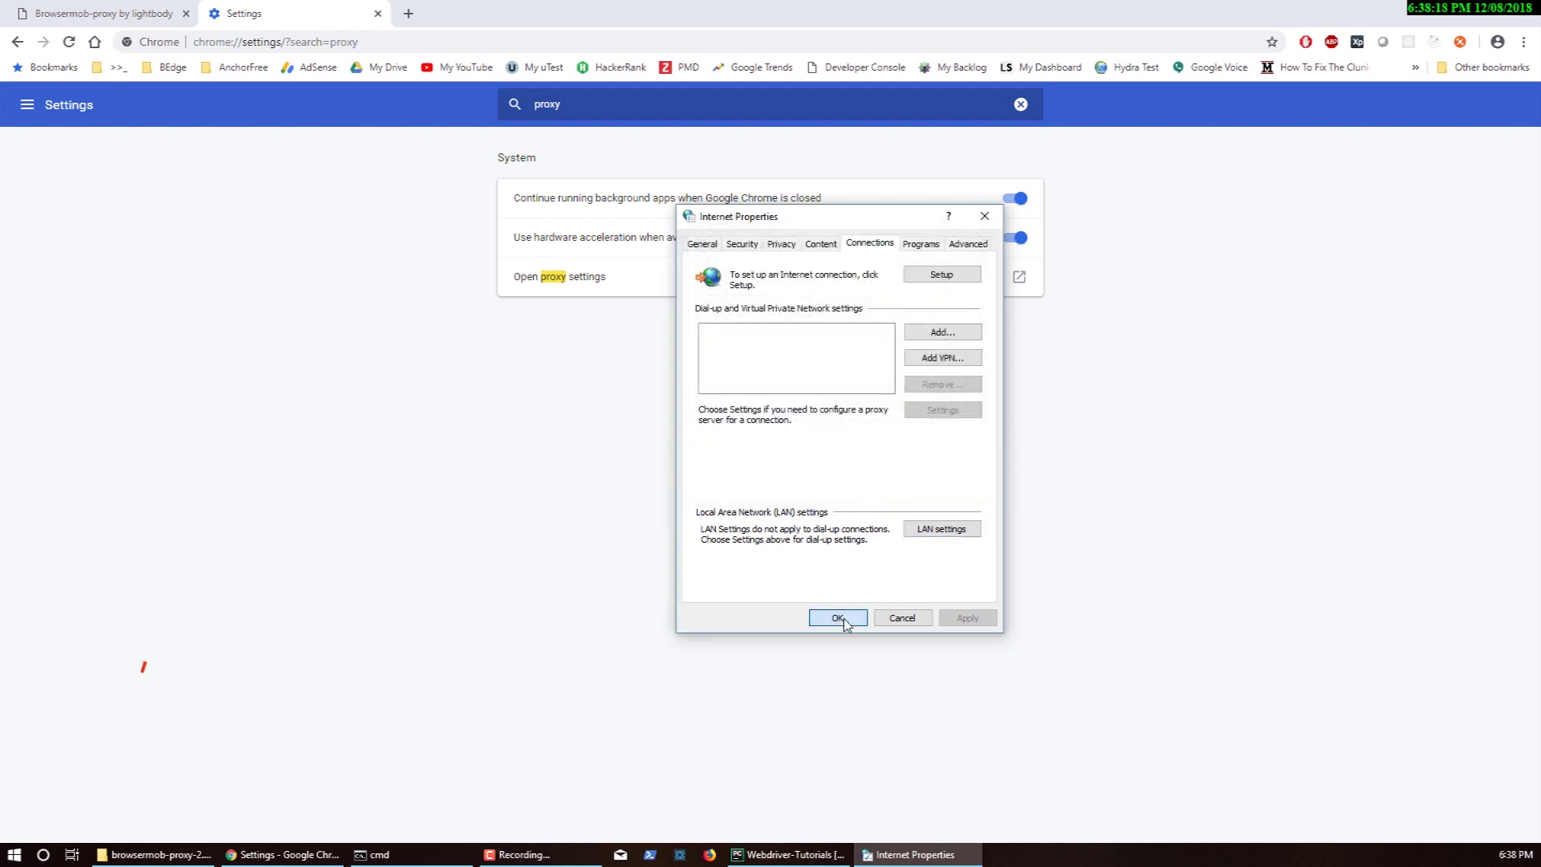
{"action": "left_click", "coordinate": [845, 616]}
{"action": "left_click", "coordinate": [104, 13]}
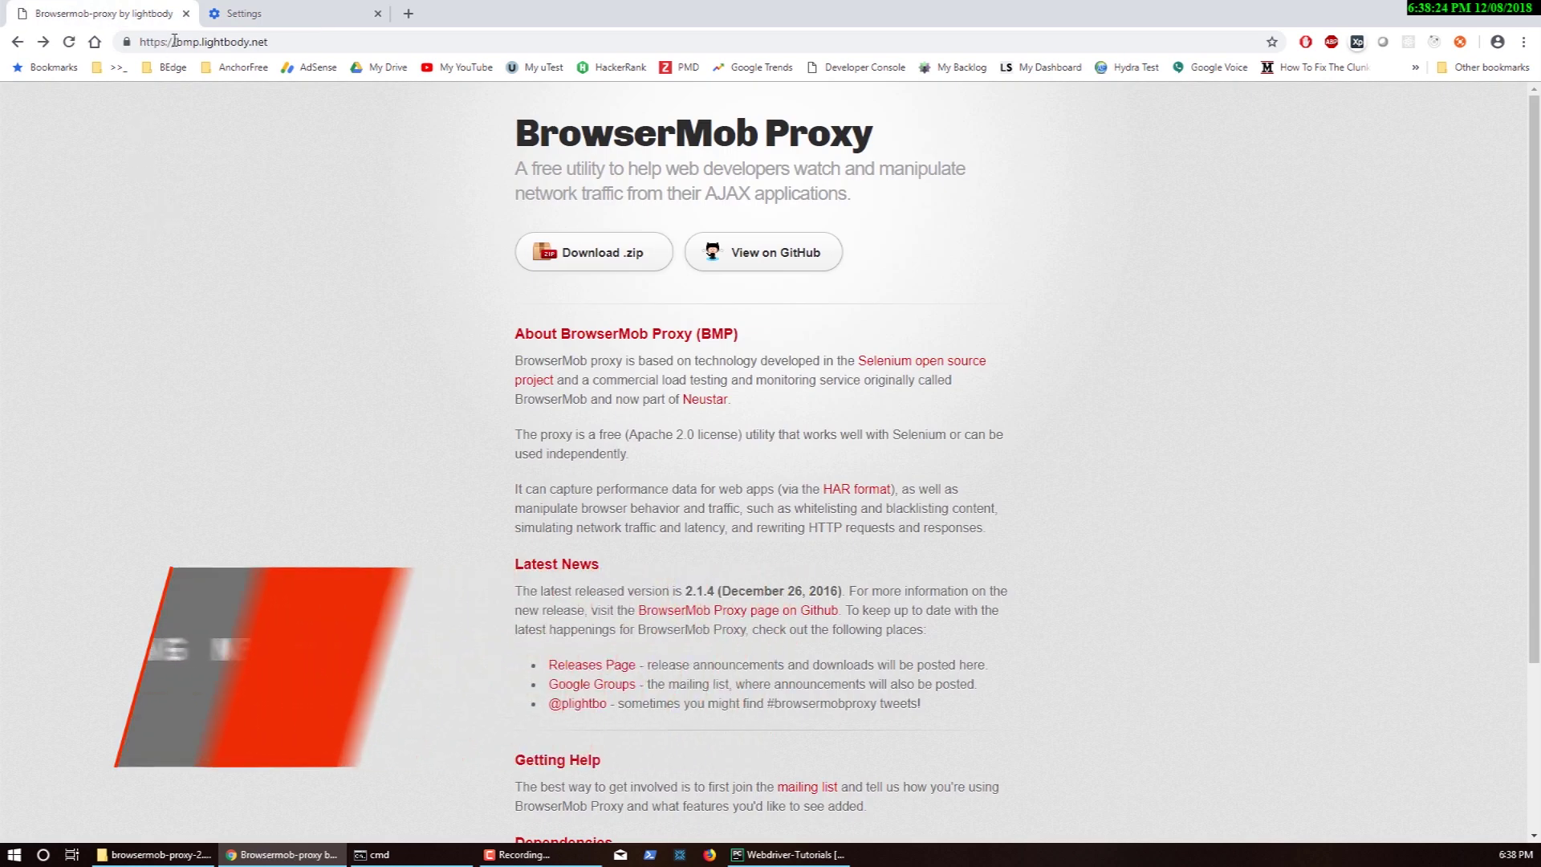
- Search Chrome settings for 'certi' and open Manage certificates
{"action": "left_click", "coordinate": [252, 14]}
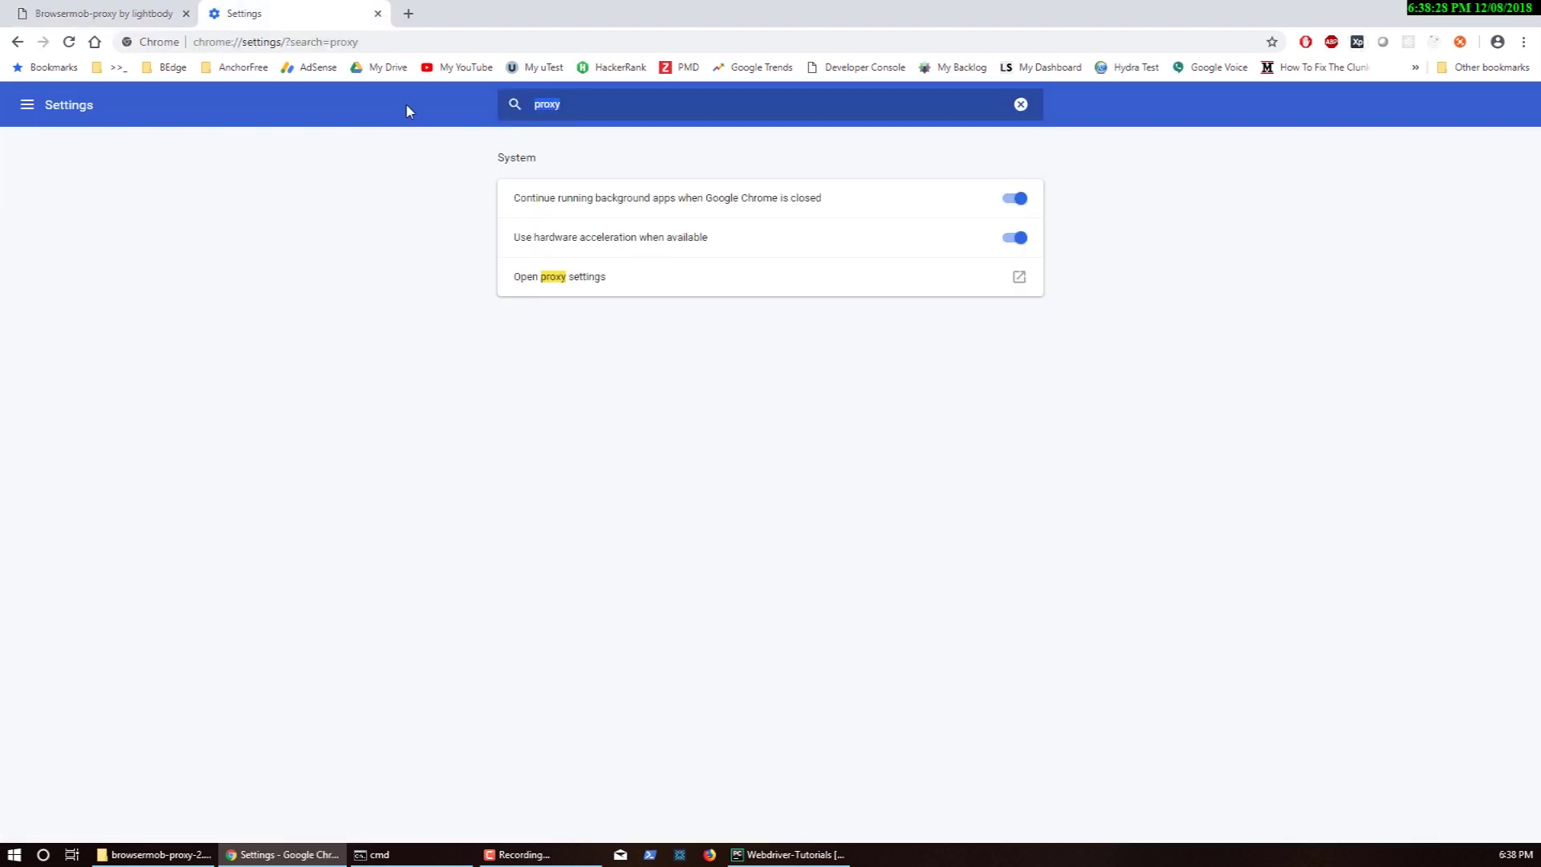
{"action": "type", "text": "cet"}
{"action": "key", "text": "BackSpace"}
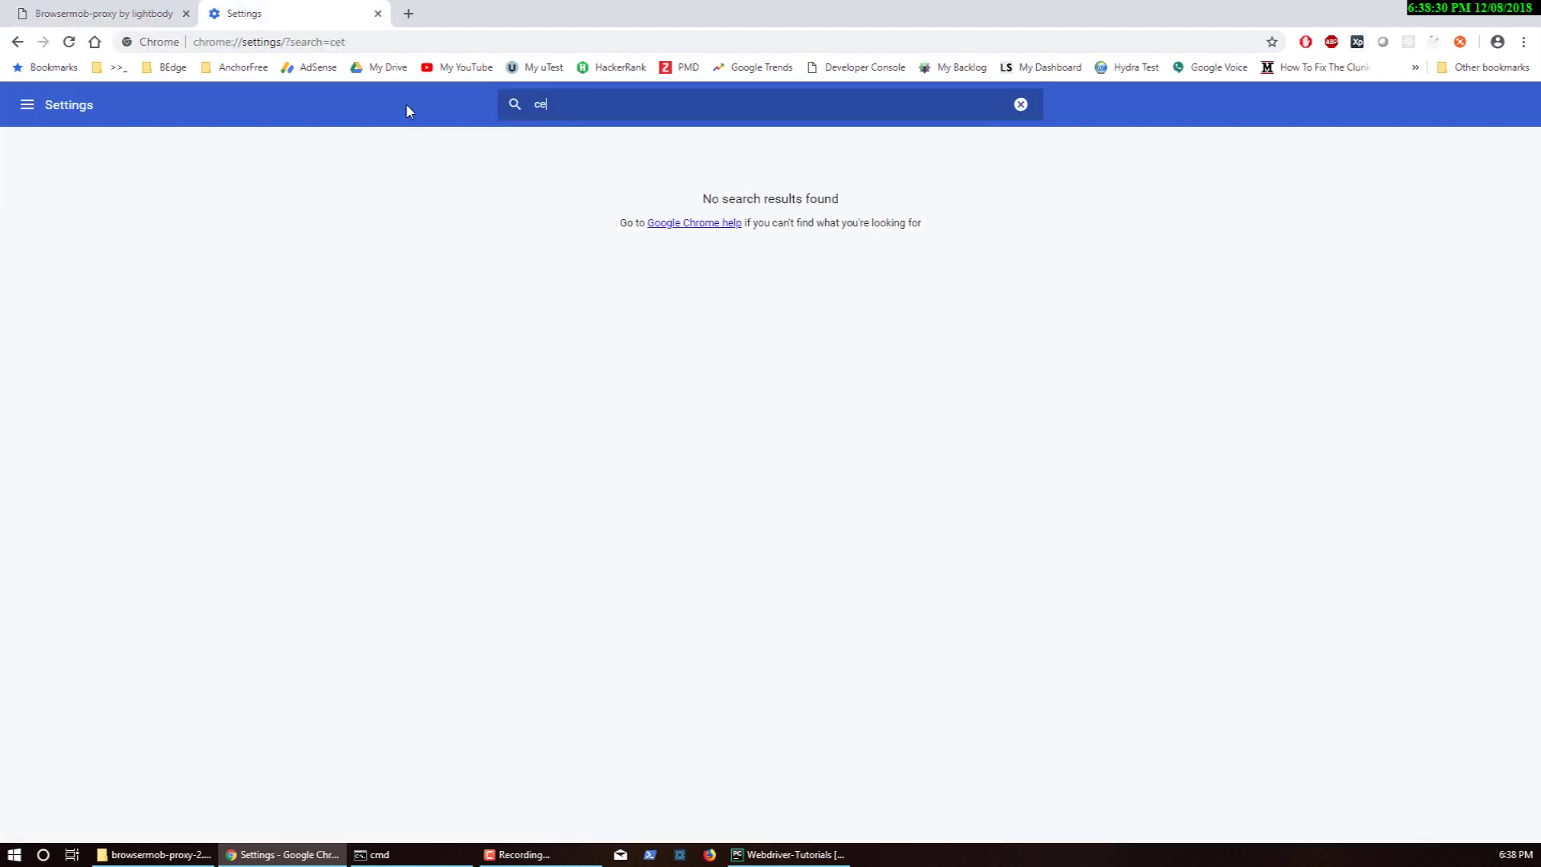
{"action": "type", "text": "rtic"}
{"action": "key", "text": "BackSpace"}
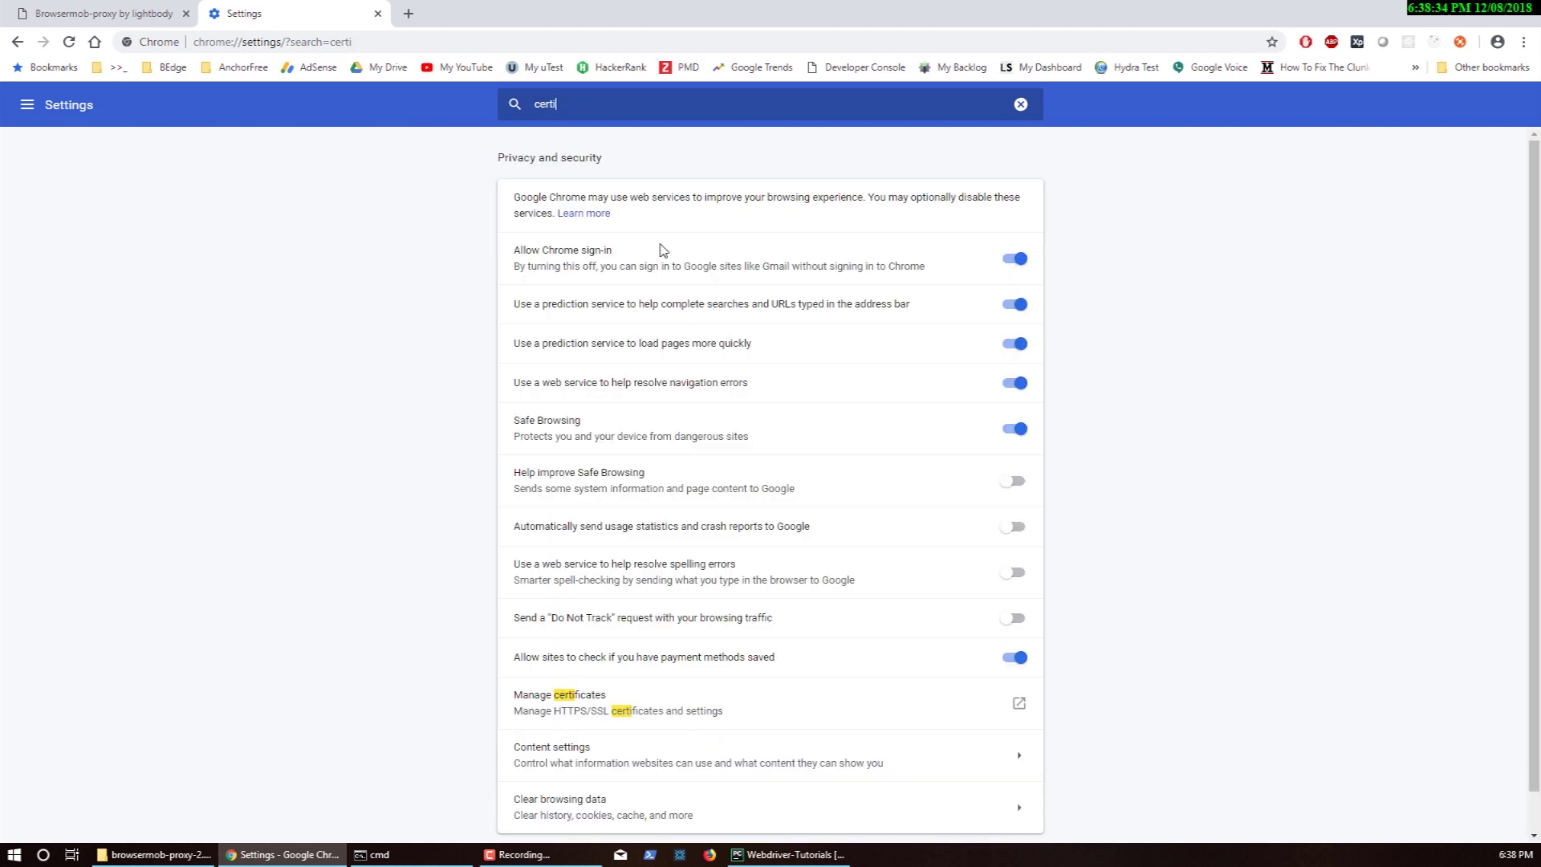
{"action": "left_click", "coordinate": [663, 704]}
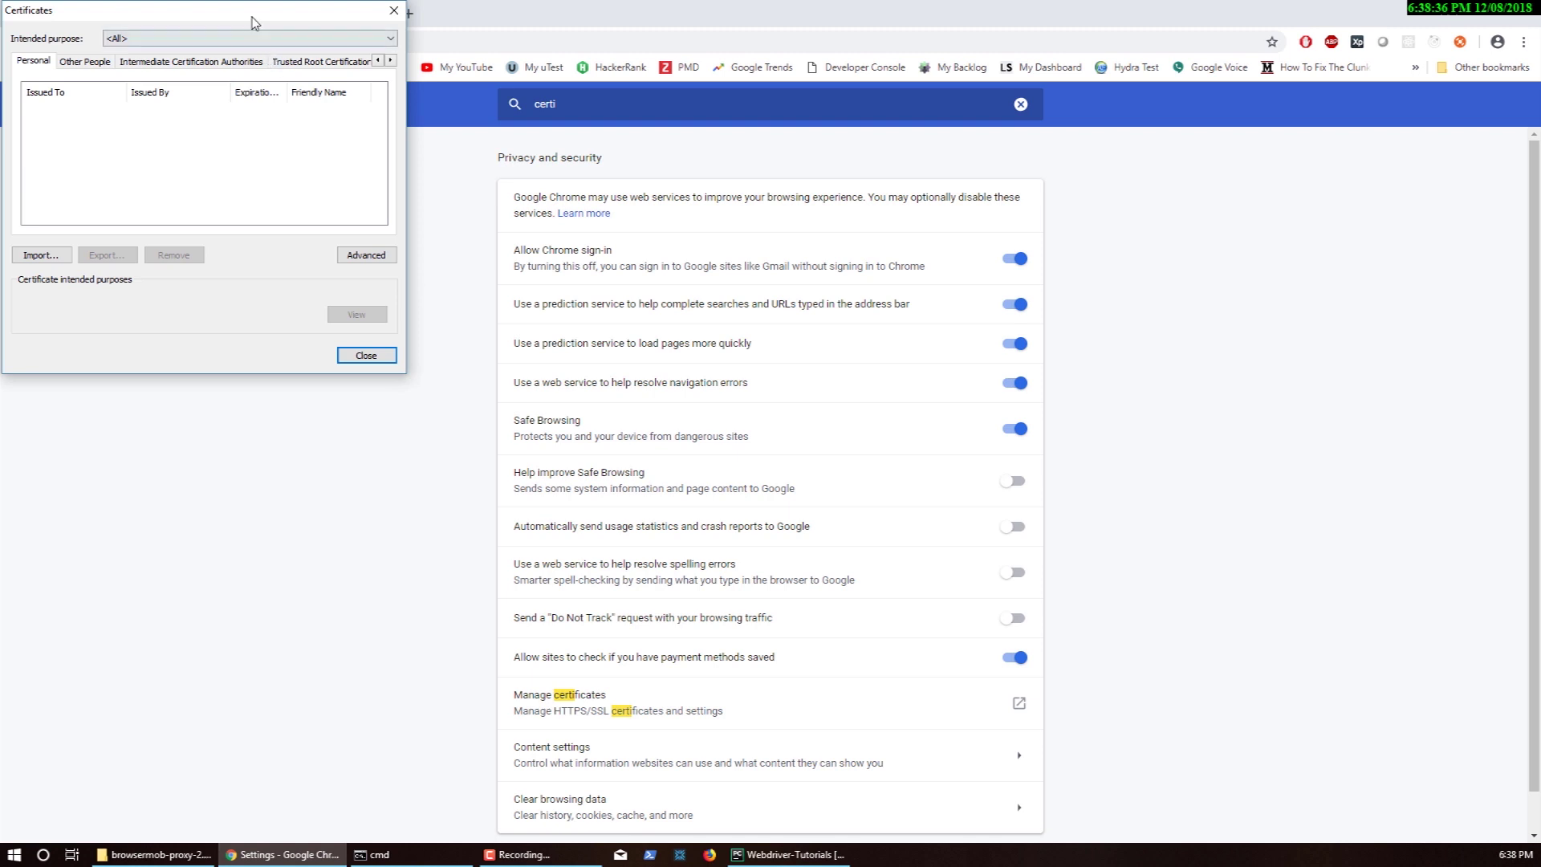
- Center the Certificates dialog and show its Trusted Root Certification Authorities tab
{"action": "left_click_drag", "start_coordinate": [257, 16], "coordinate": [734, 232]}
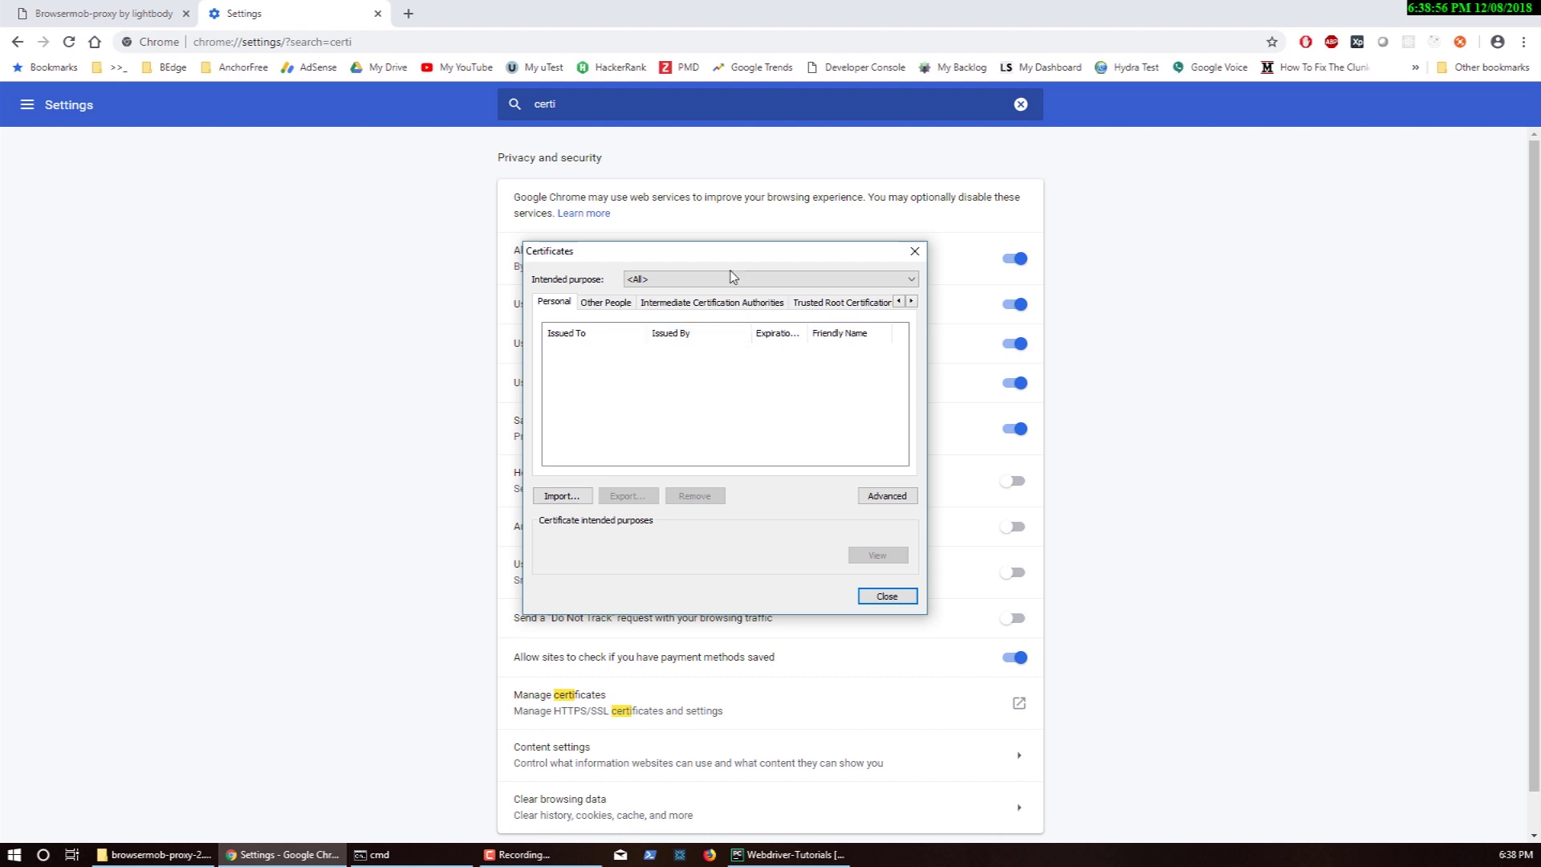
{"action": "left_click", "coordinate": [821, 304]}
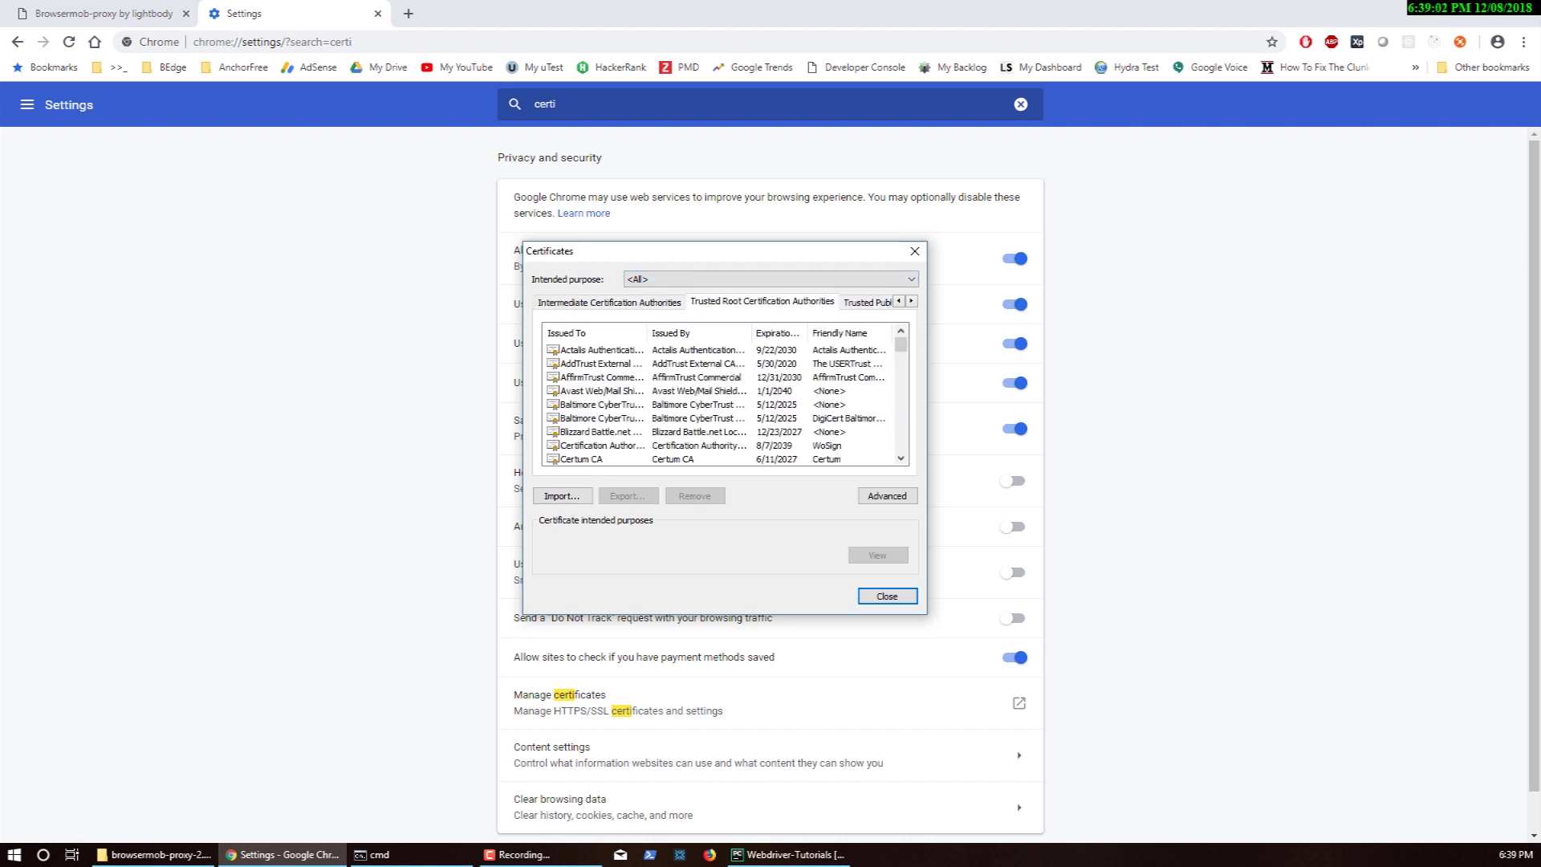
- Open browsermob-proxy-2.1.4's ssl-support folder in File Explorer, then go back to Chrome
{"action": "left_click", "coordinate": [188, 845]}
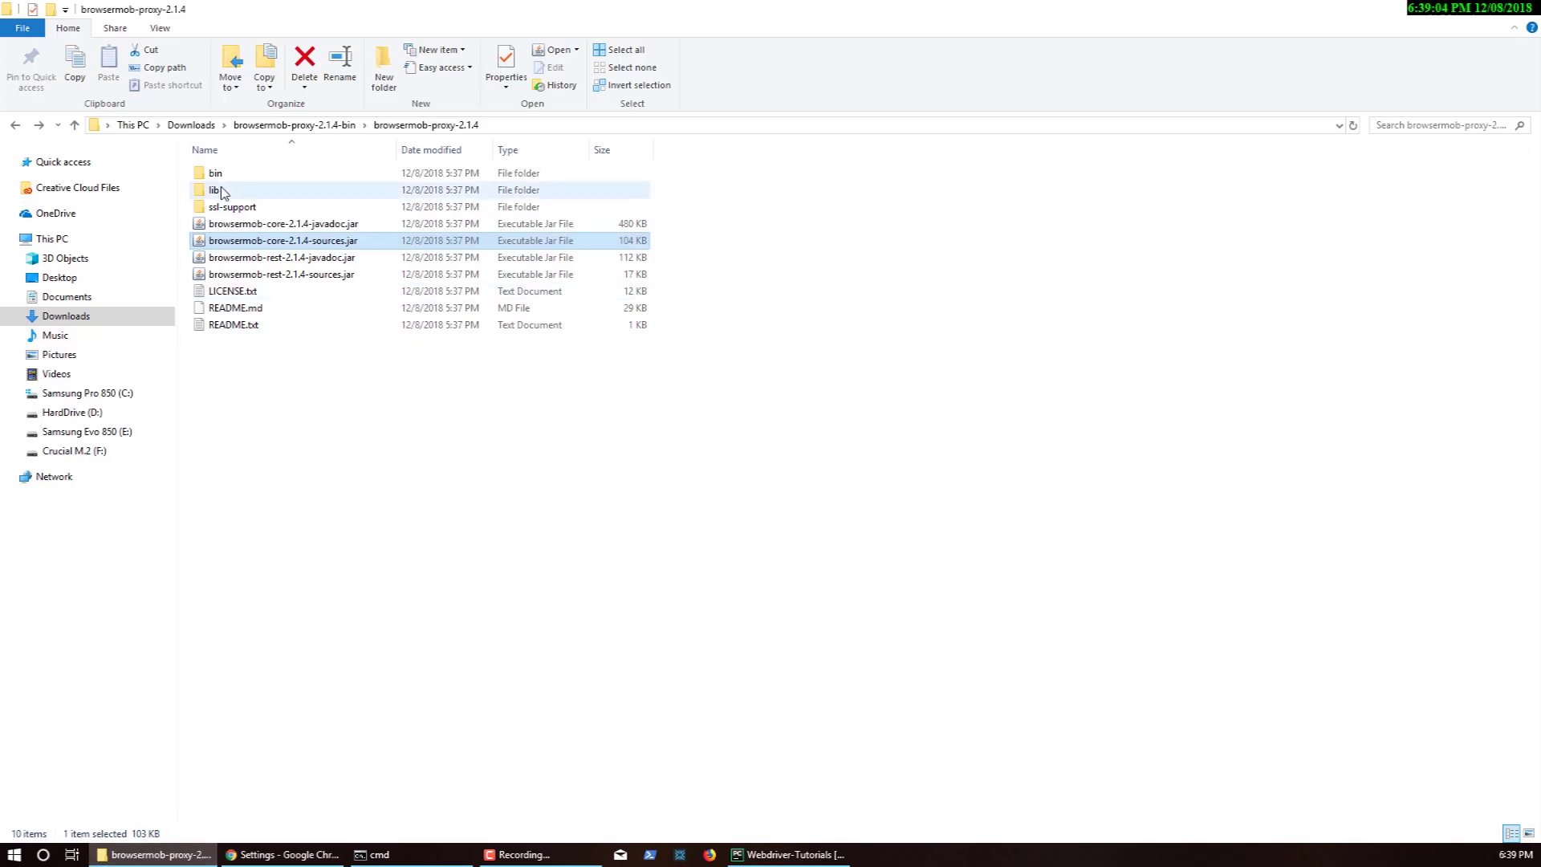
{"action": "left_click", "coordinate": [245, 207]}
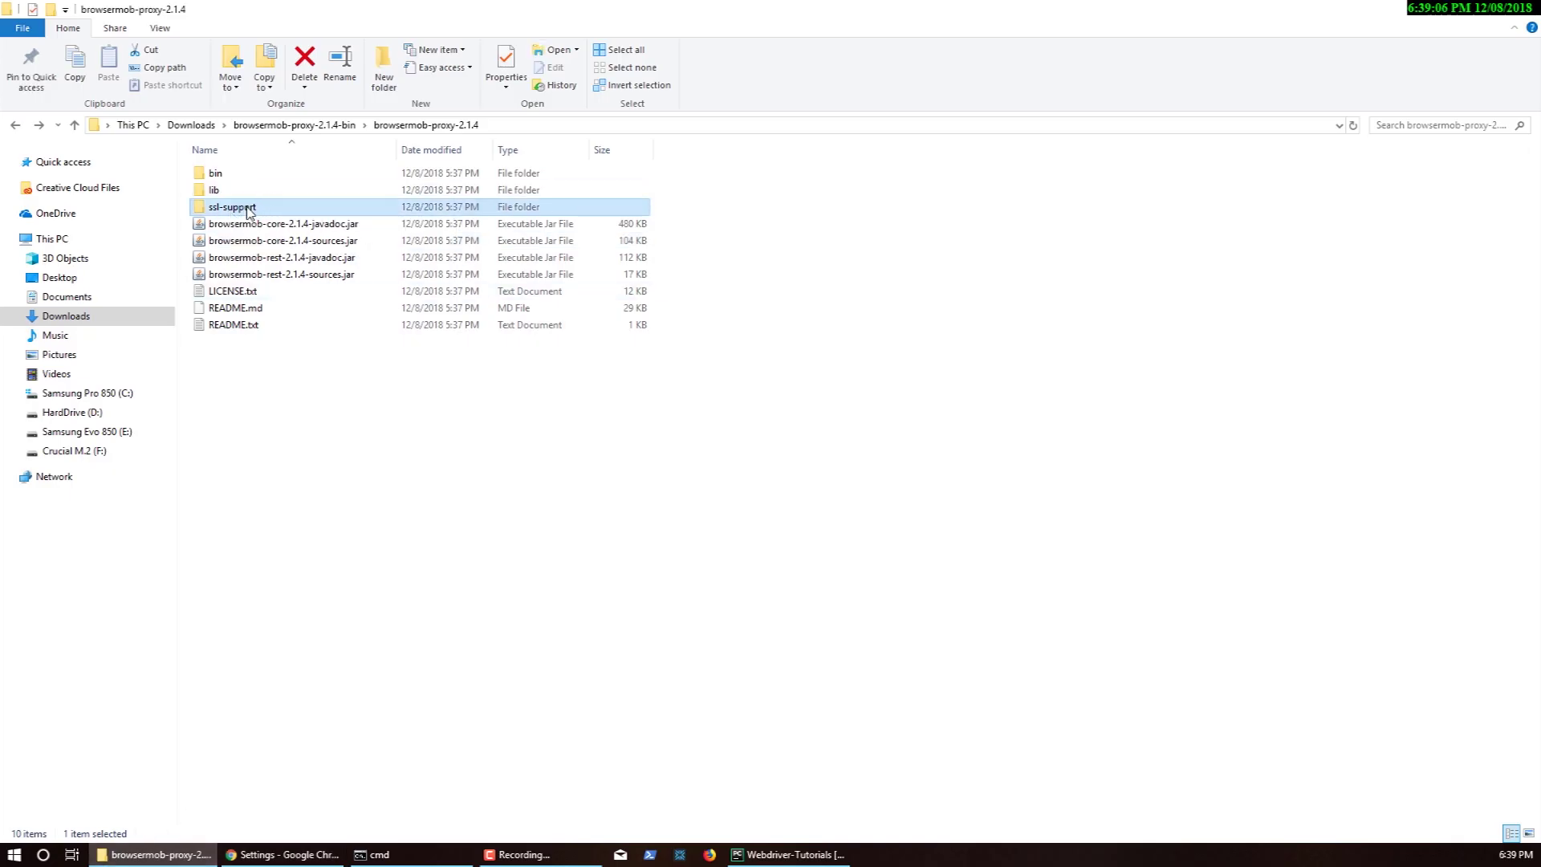
{"action": "double_click", "coordinate": [247, 209]}
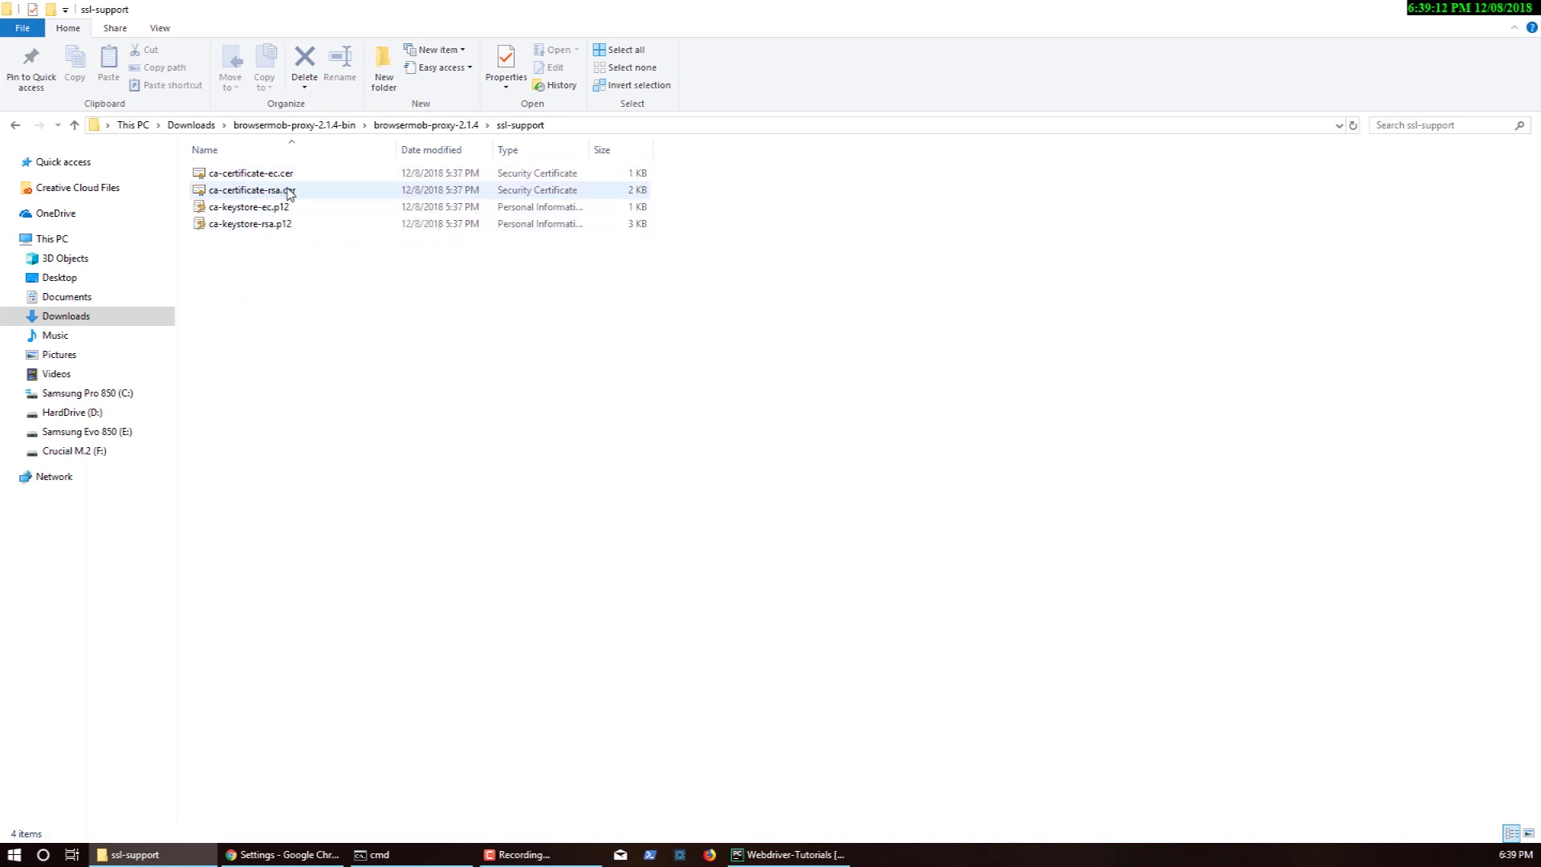
{"action": "left_click", "coordinate": [281, 854]}
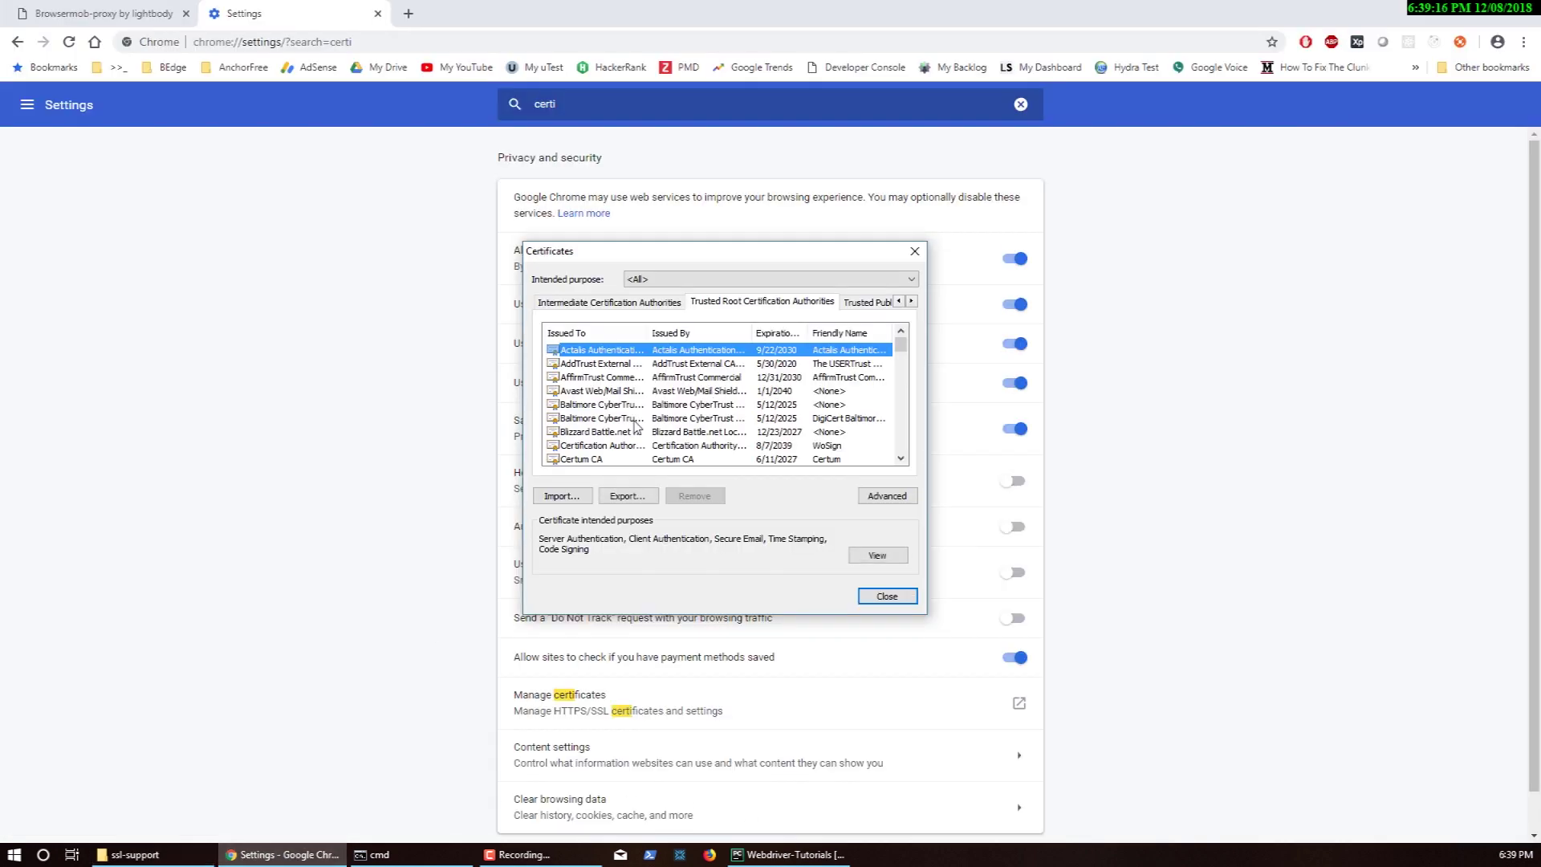
- Reopen the certificate manager on the Trusted Root Certification Authorities tab
{"action": "scroll", "coordinate": [636, 423], "scroll_direction": "down", "scroll_amount": 3}
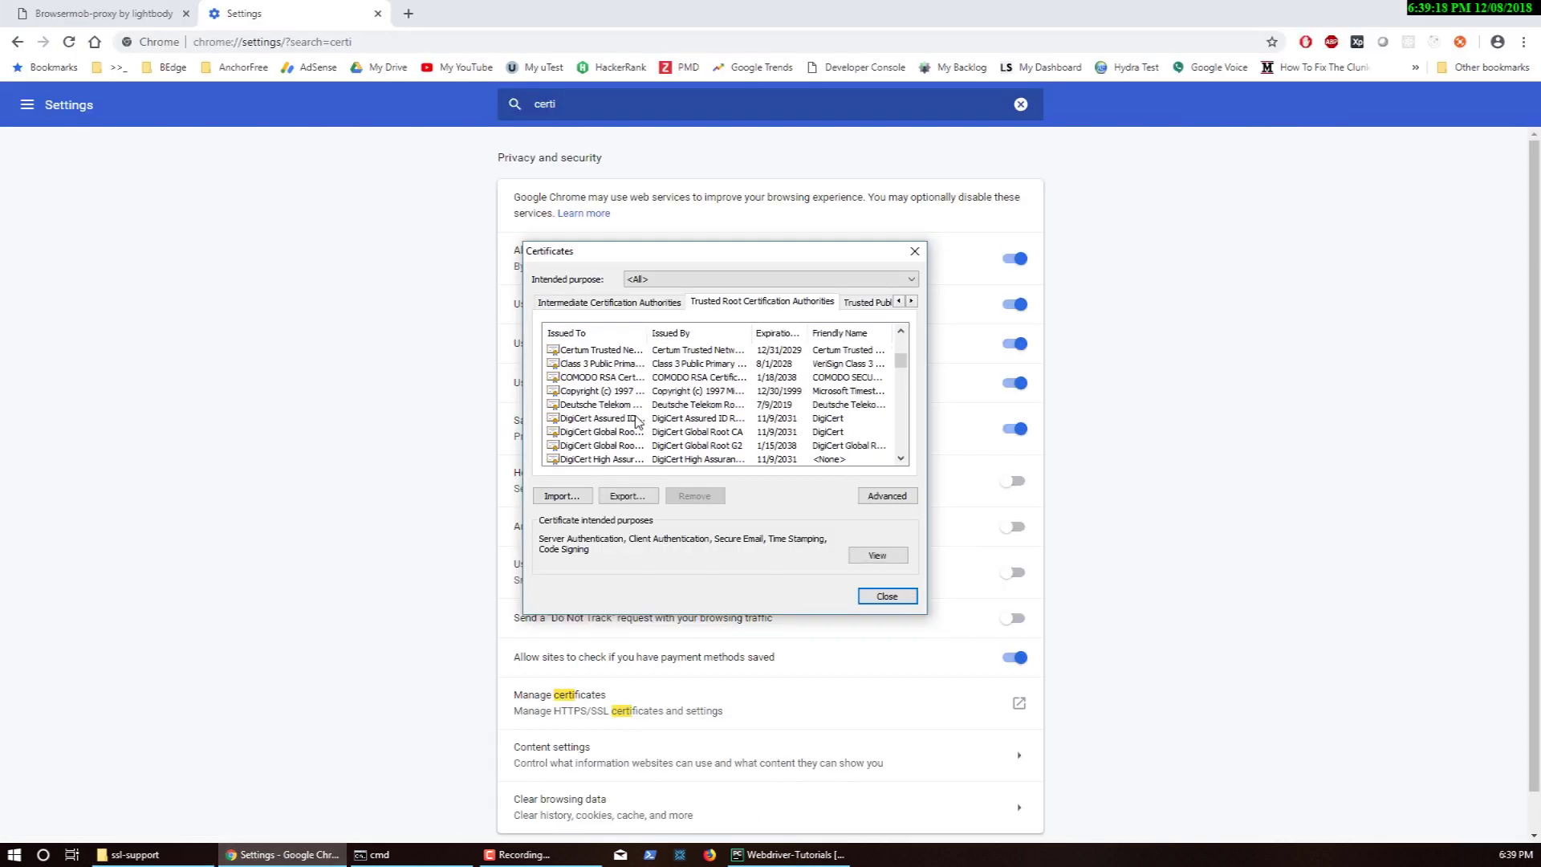
{"action": "scroll", "coordinate": [636, 422], "scroll_direction": "down", "scroll_amount": 3}
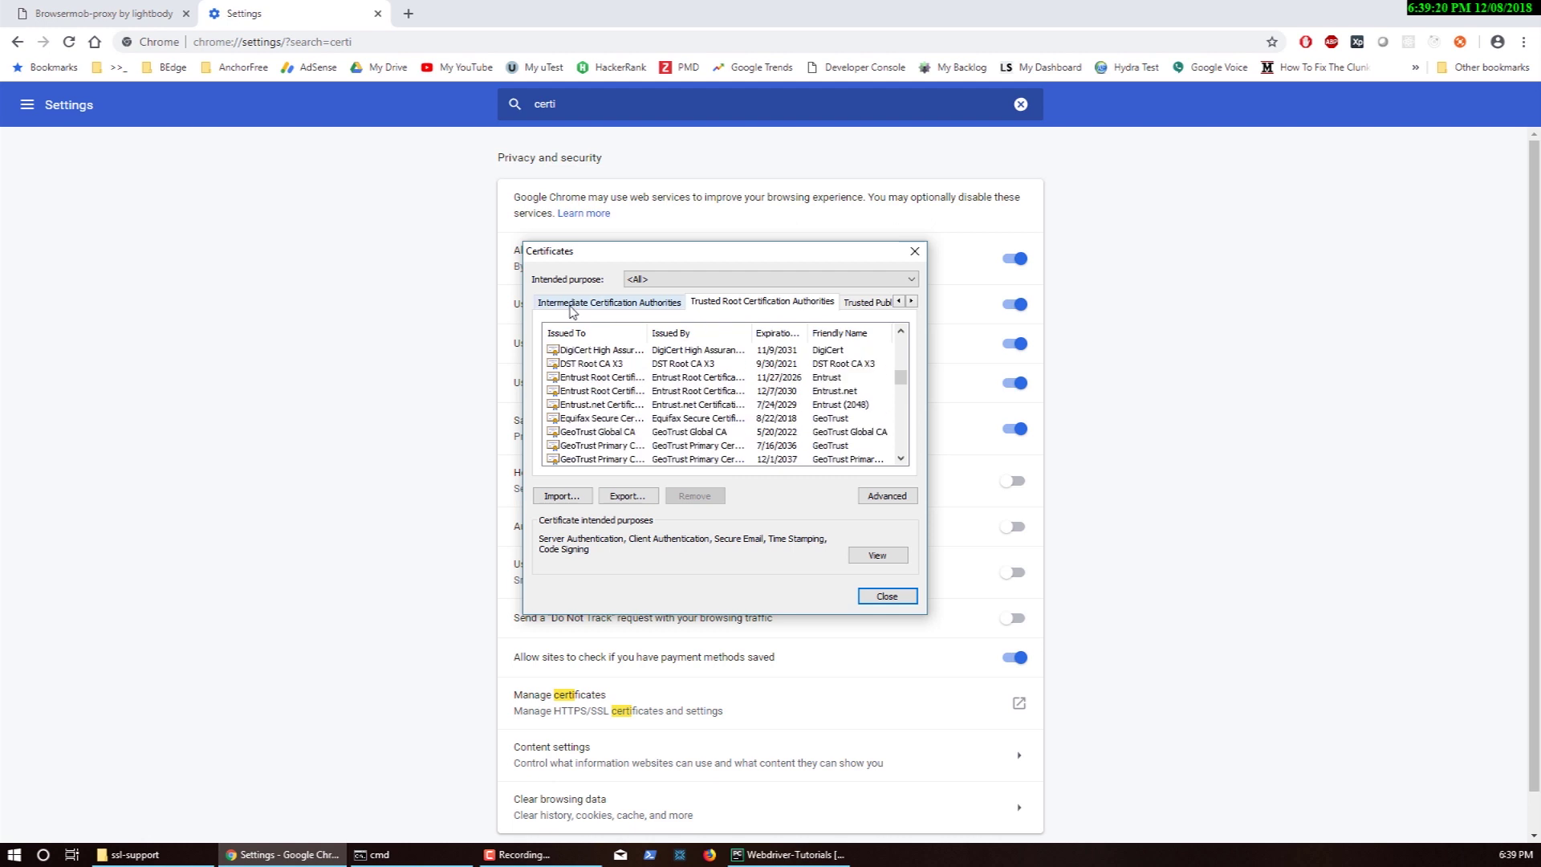
{"action": "left_click", "coordinate": [914, 252]}
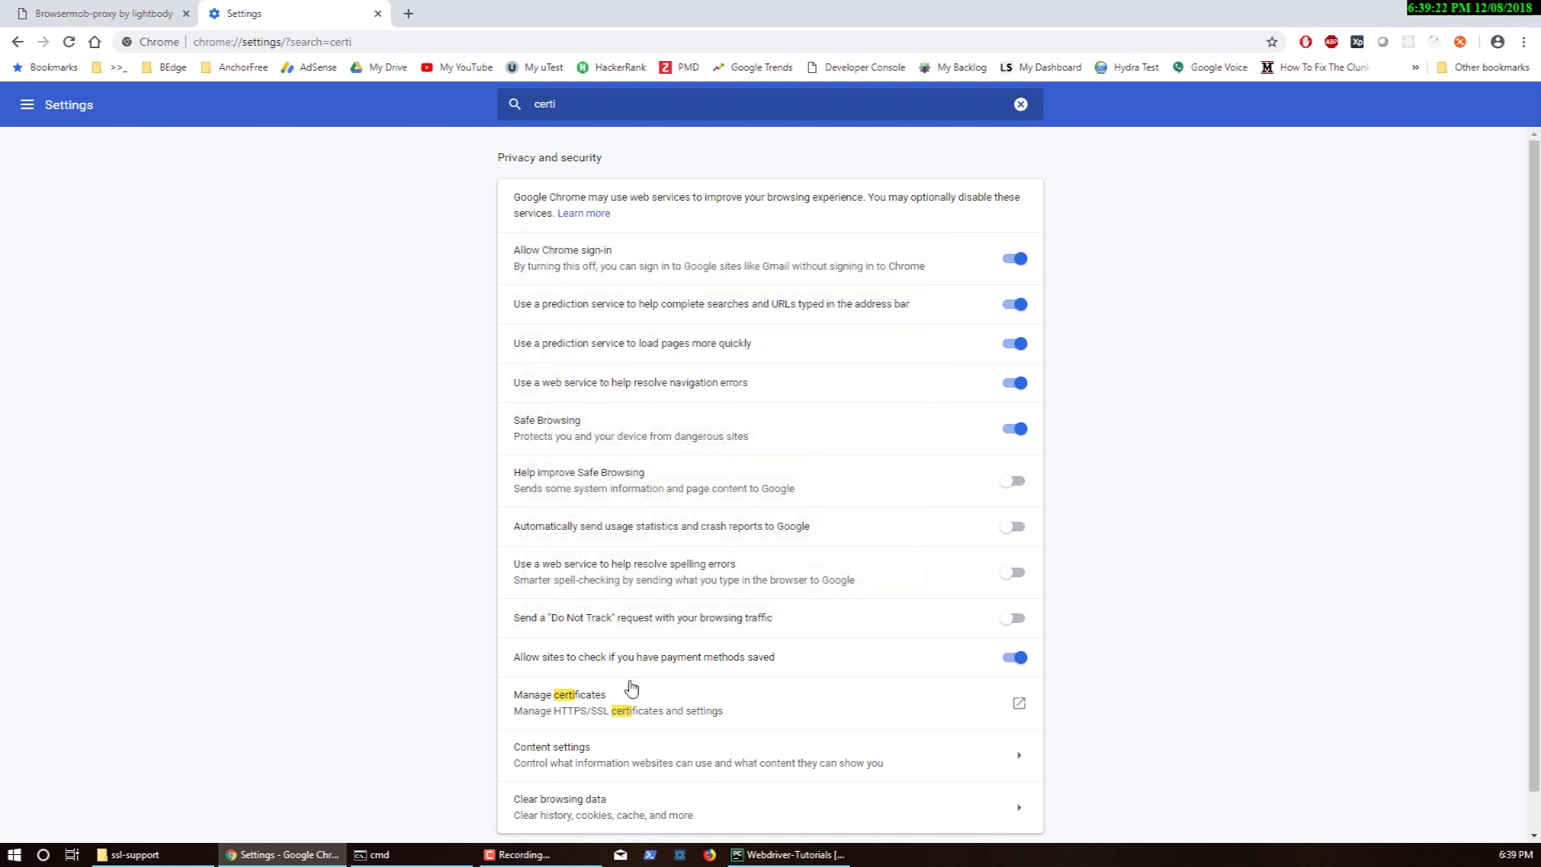
{"action": "left_click", "coordinate": [630, 695]}
{"action": "left_click_drag", "start_coordinate": [211, 16], "coordinate": [719, 233]}
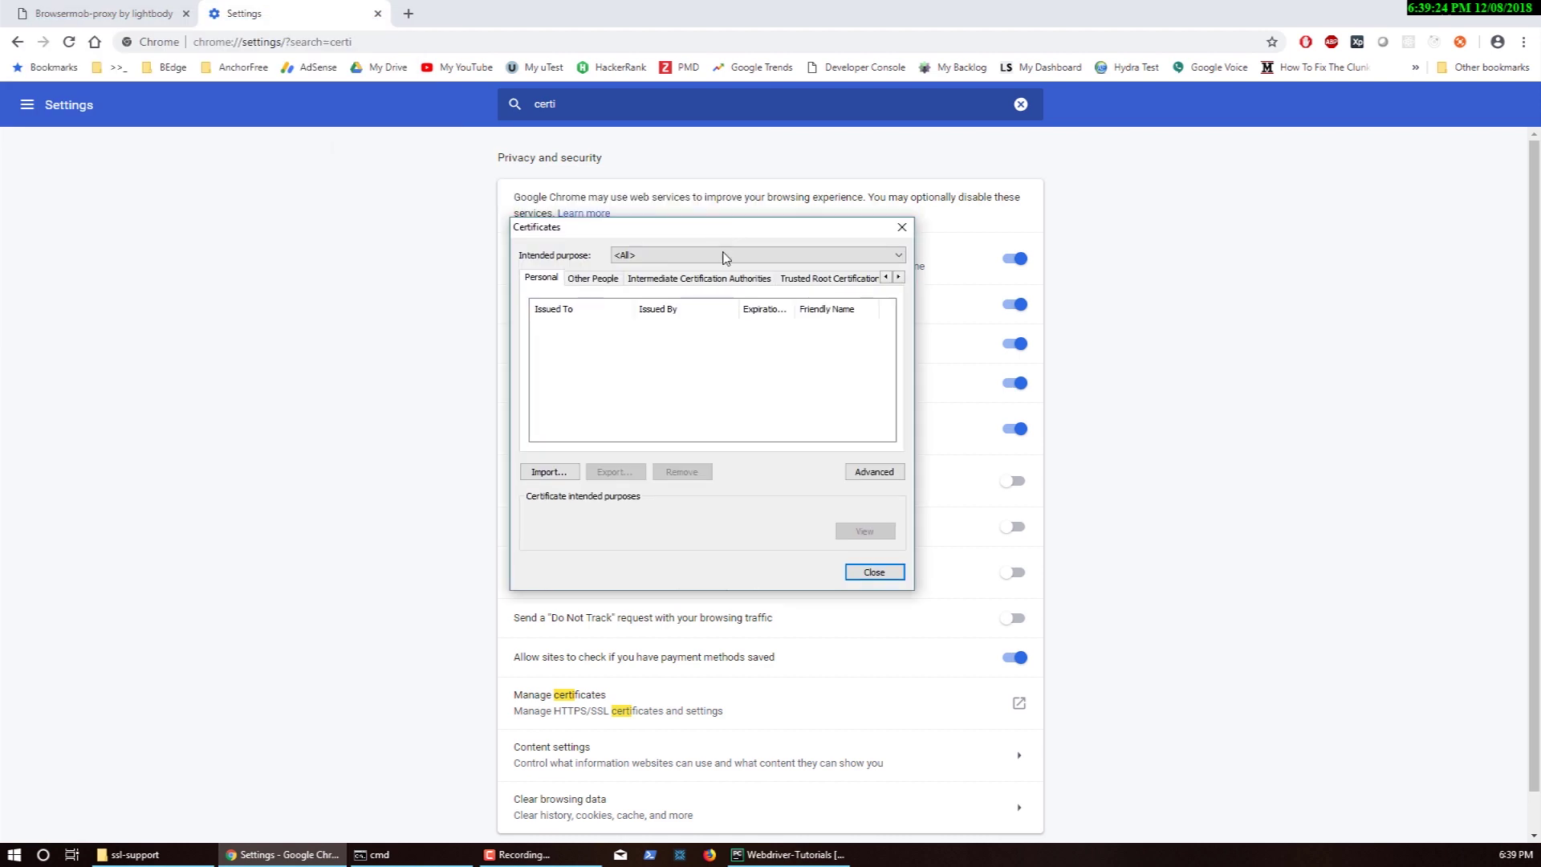
{"action": "left_click", "coordinate": [808, 282]}
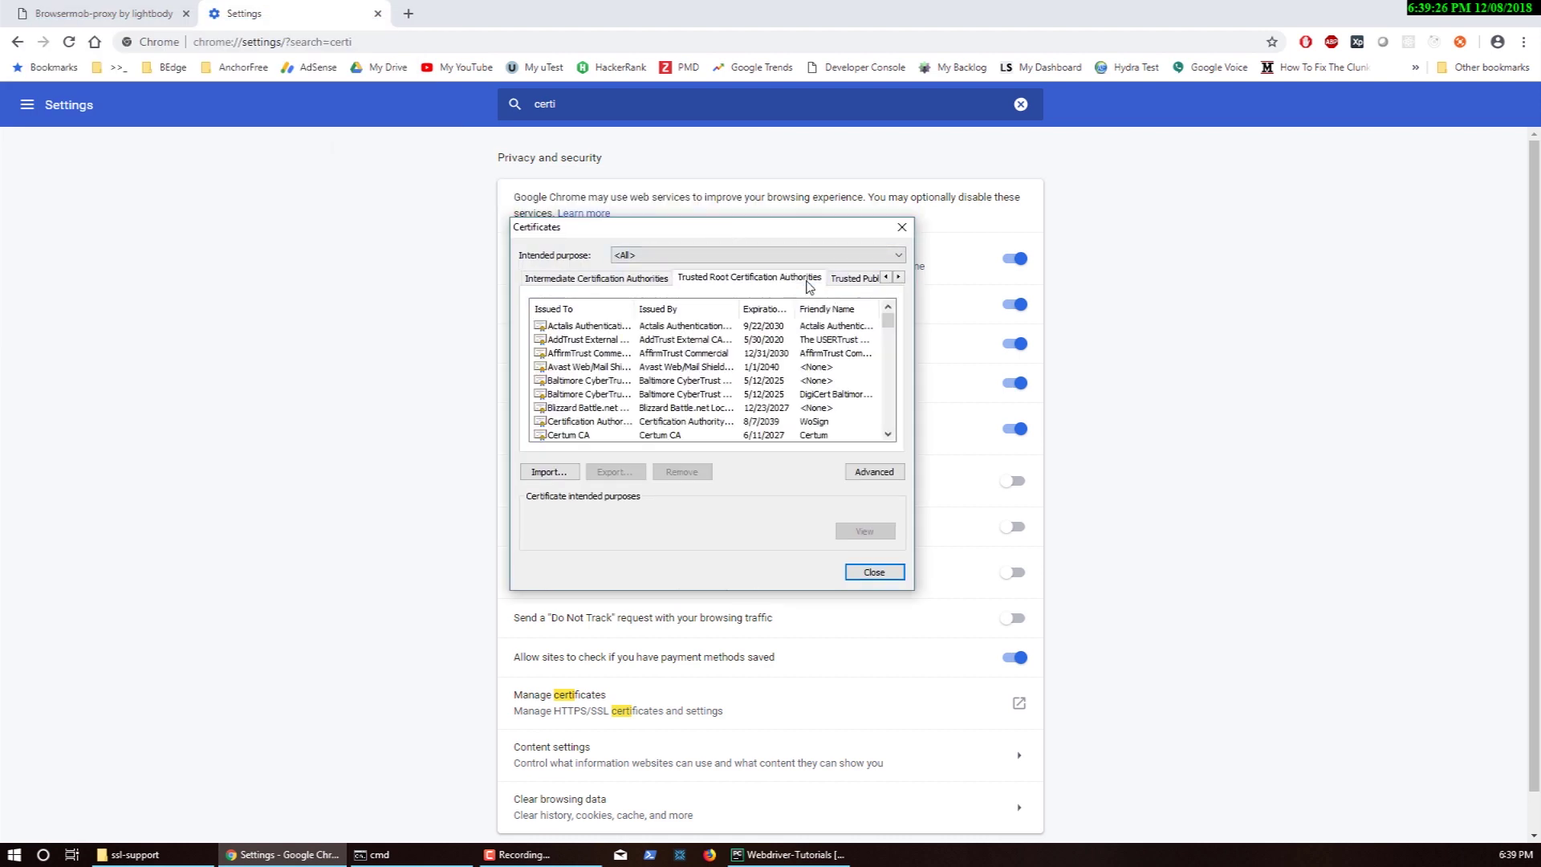
- Scroll to the two LittleProxy MITM certificates and select the first one
{"action": "scroll", "coordinate": [719, 395], "scroll_direction": "down", "scroll_amount": 10}
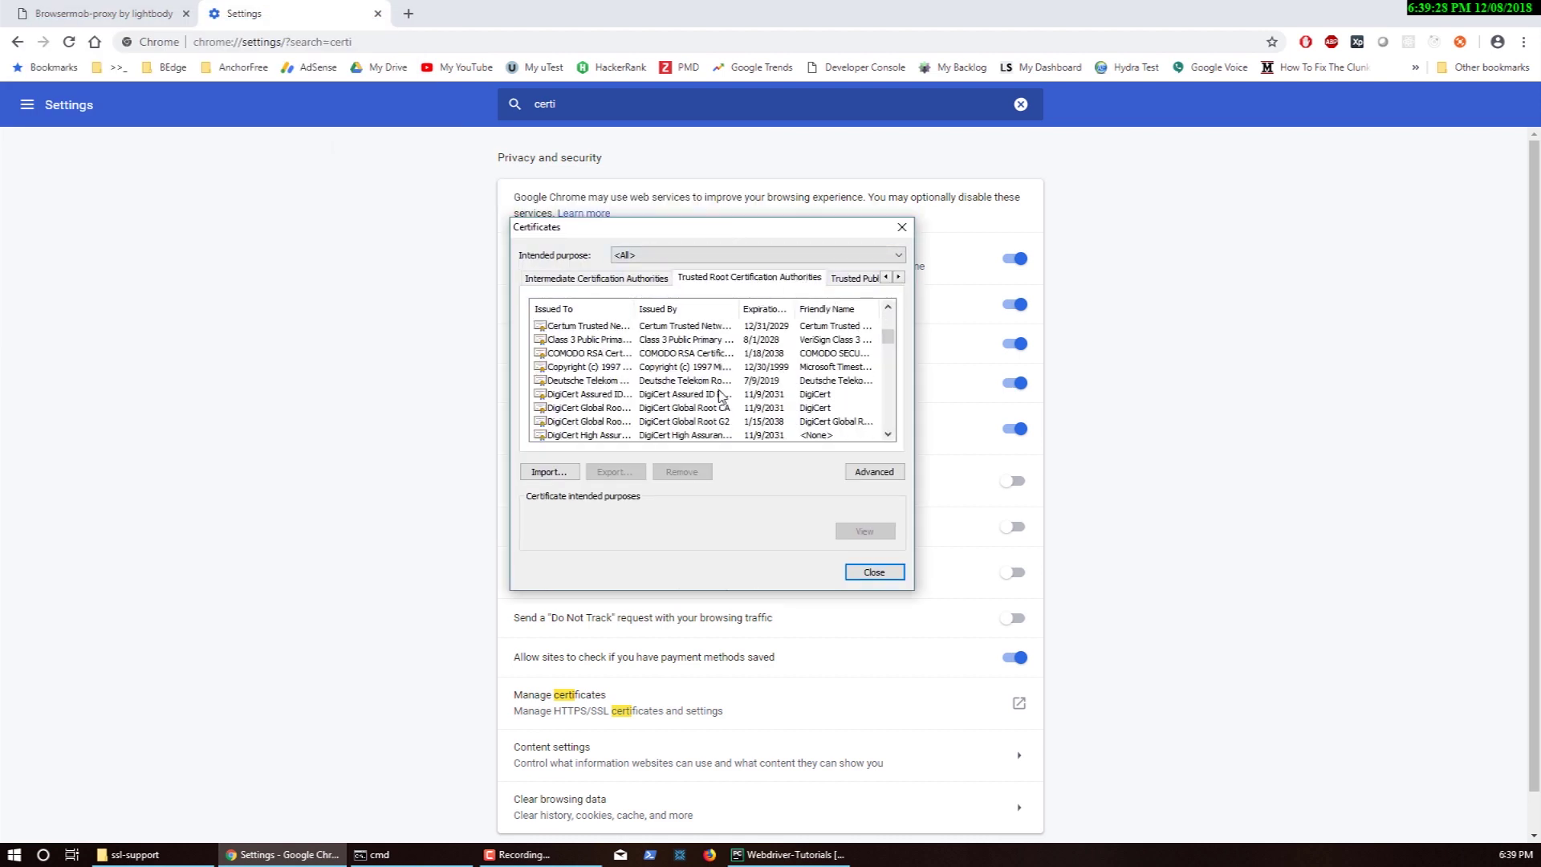
{"action": "scroll", "coordinate": [695, 386], "scroll_direction": "down", "scroll_amount": 2}
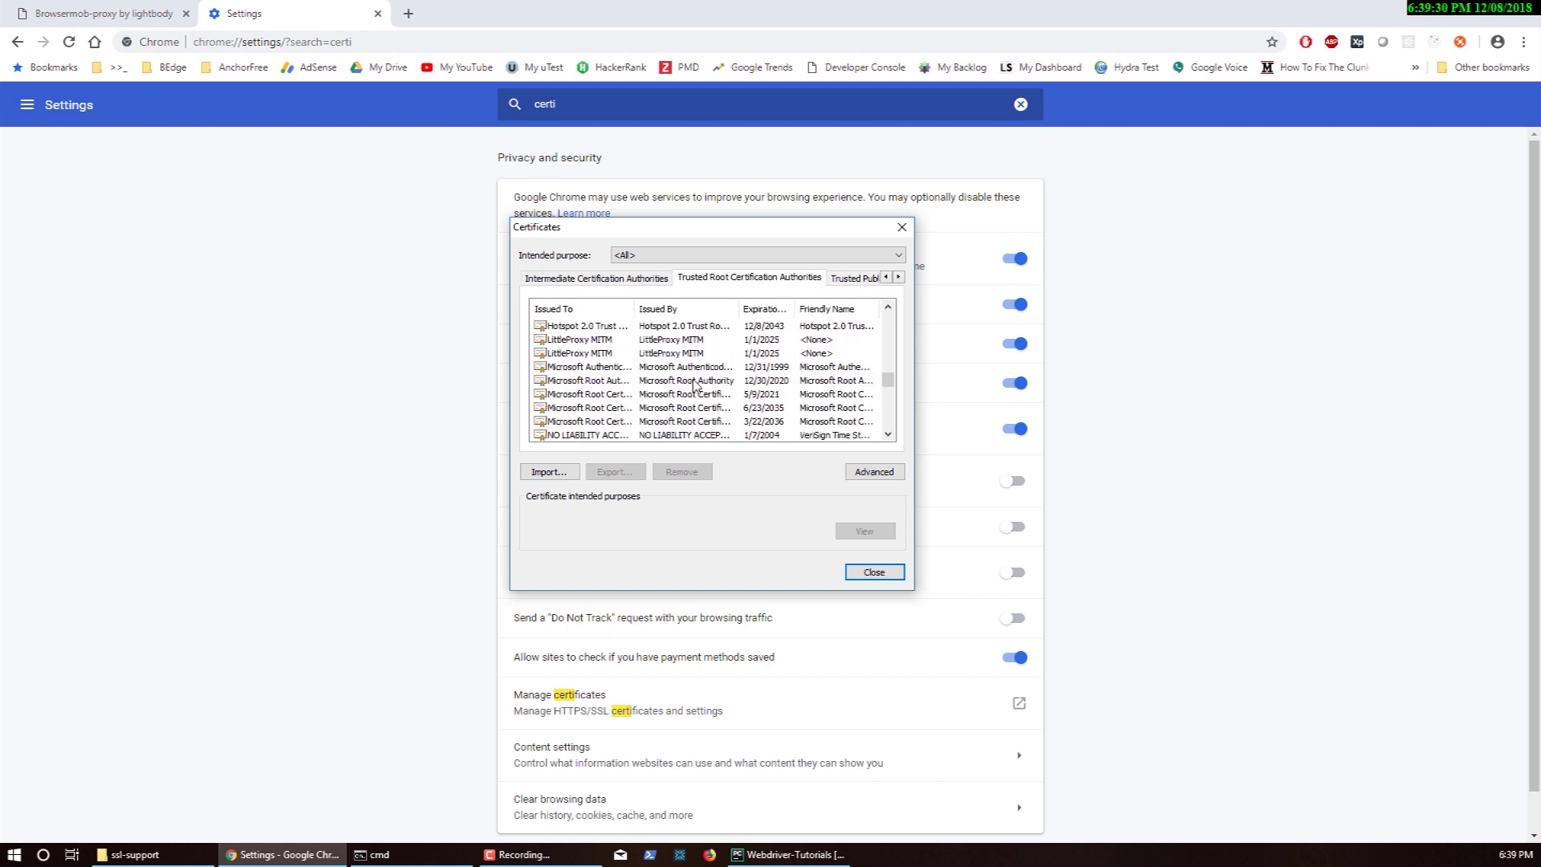
{"action": "left_click", "coordinate": [565, 341]}
{"action": "left_click", "coordinate": [573, 354], "text": "shift"}
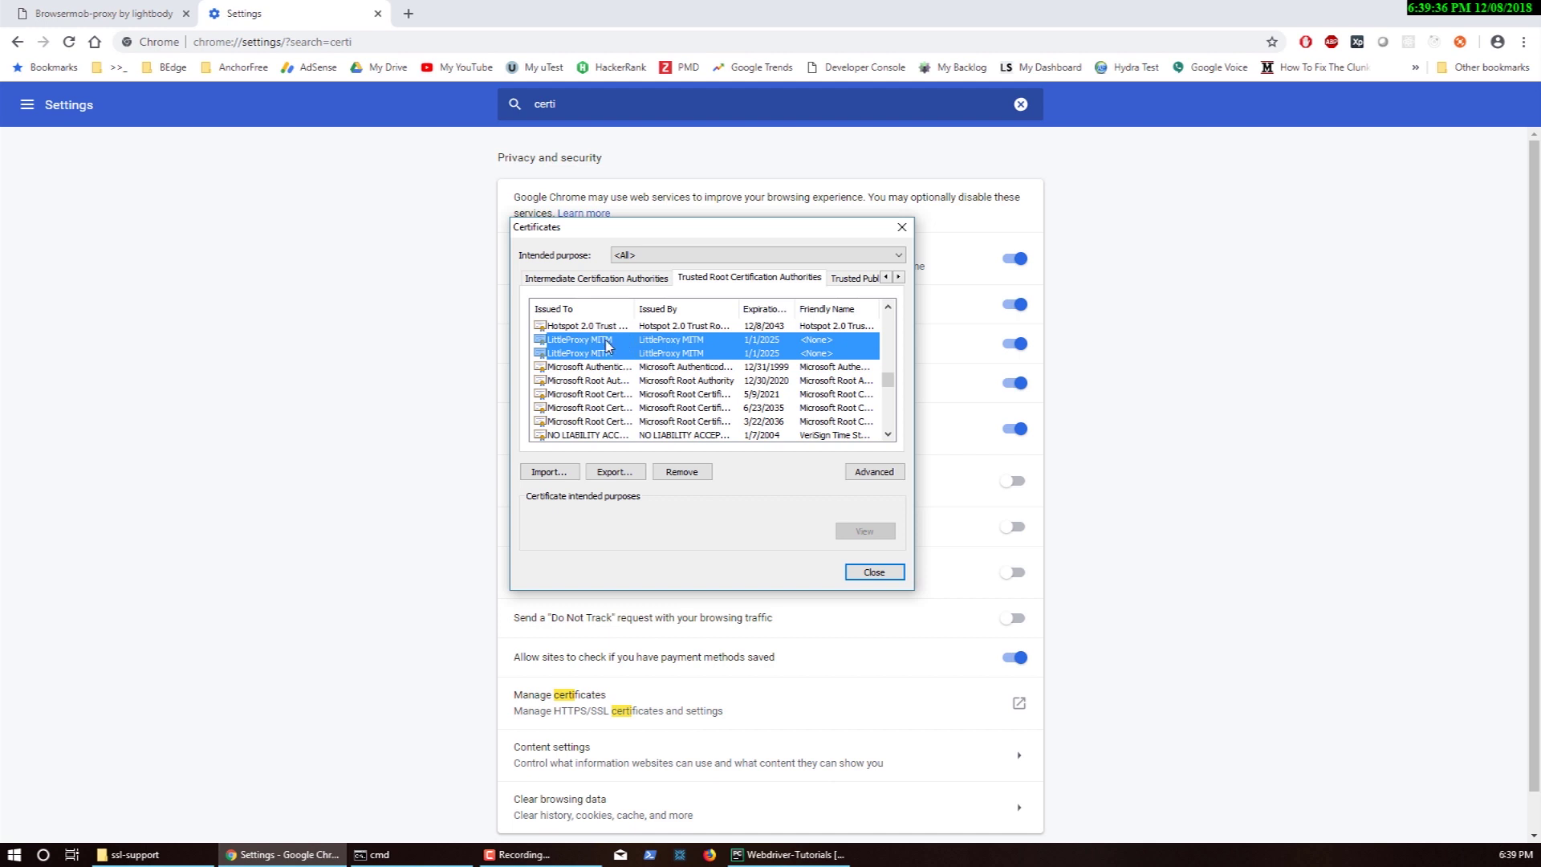
{"action": "left_click", "coordinate": [597, 354], "text": "ctrl"}
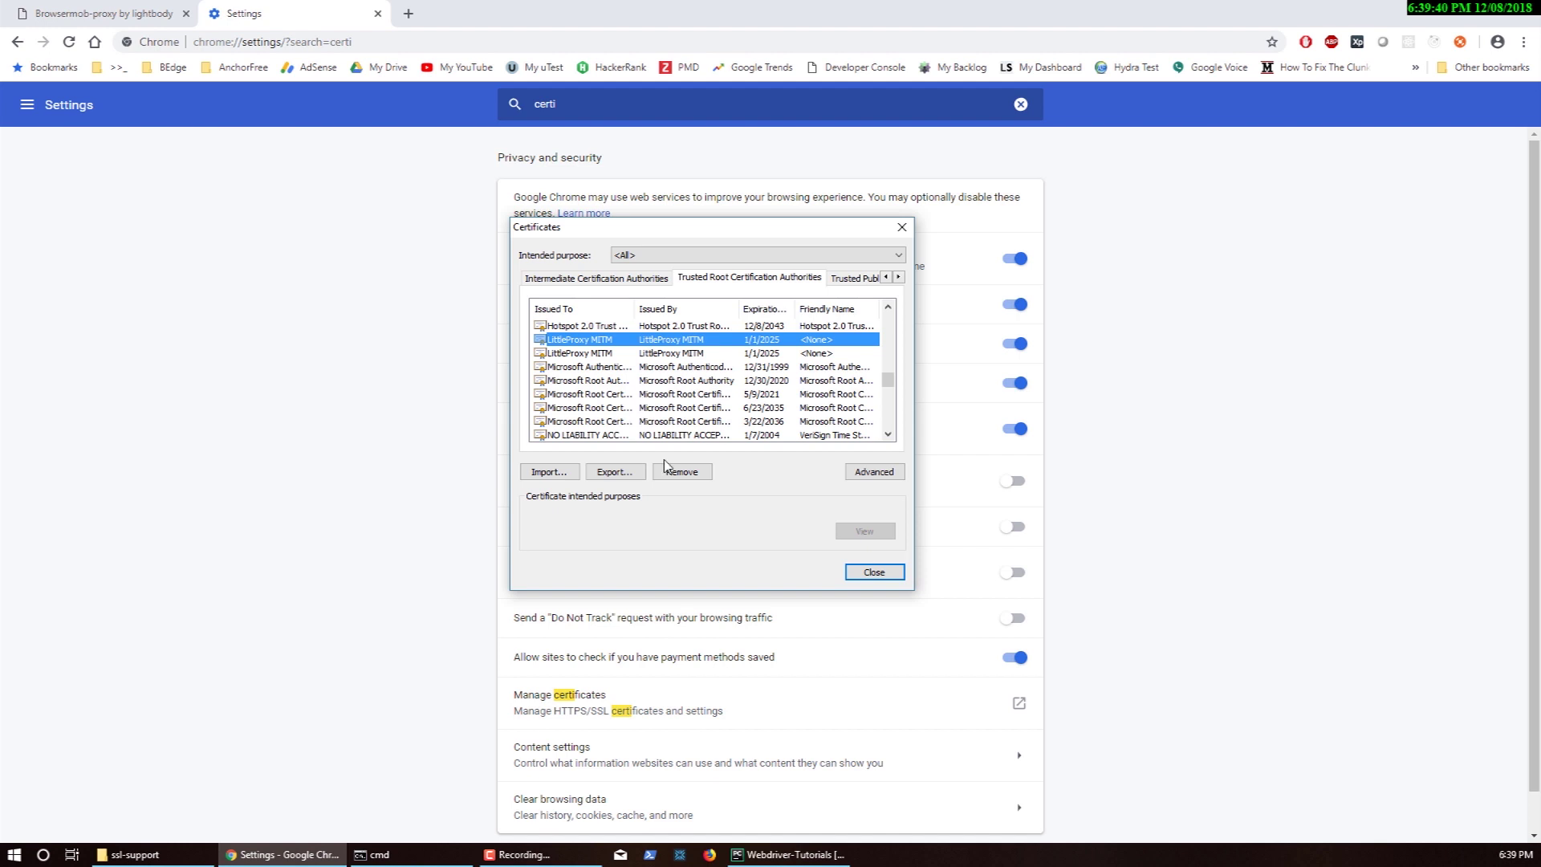
{"action": "left_click", "coordinate": [603, 367]}
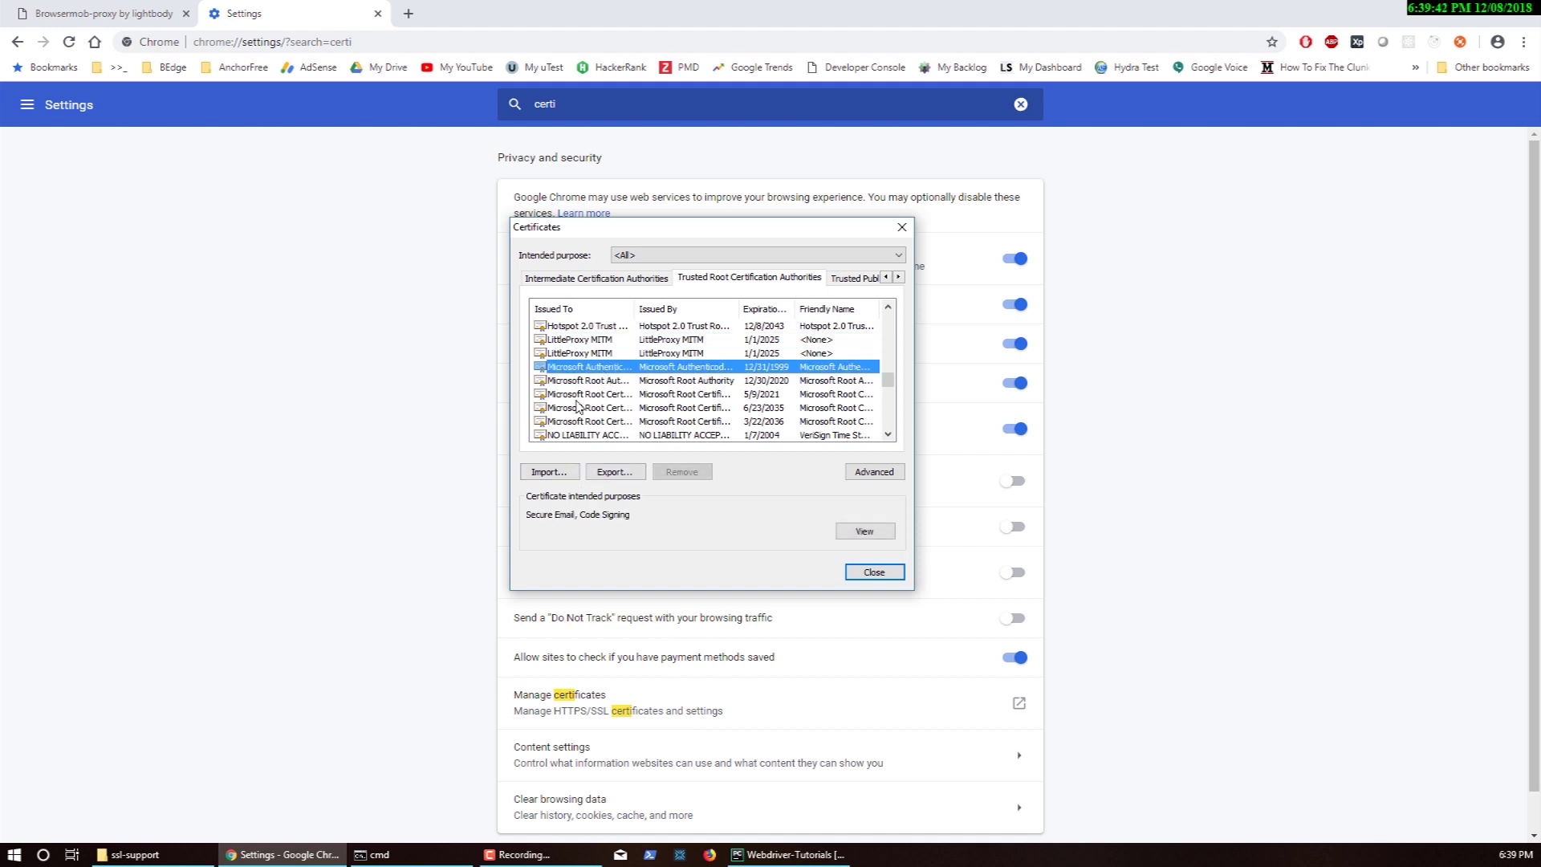
- Start the Certificate Import Wizard and choose a .cer certificate from the ssl-support folder
{"action": "left_click", "coordinate": [551, 475]}
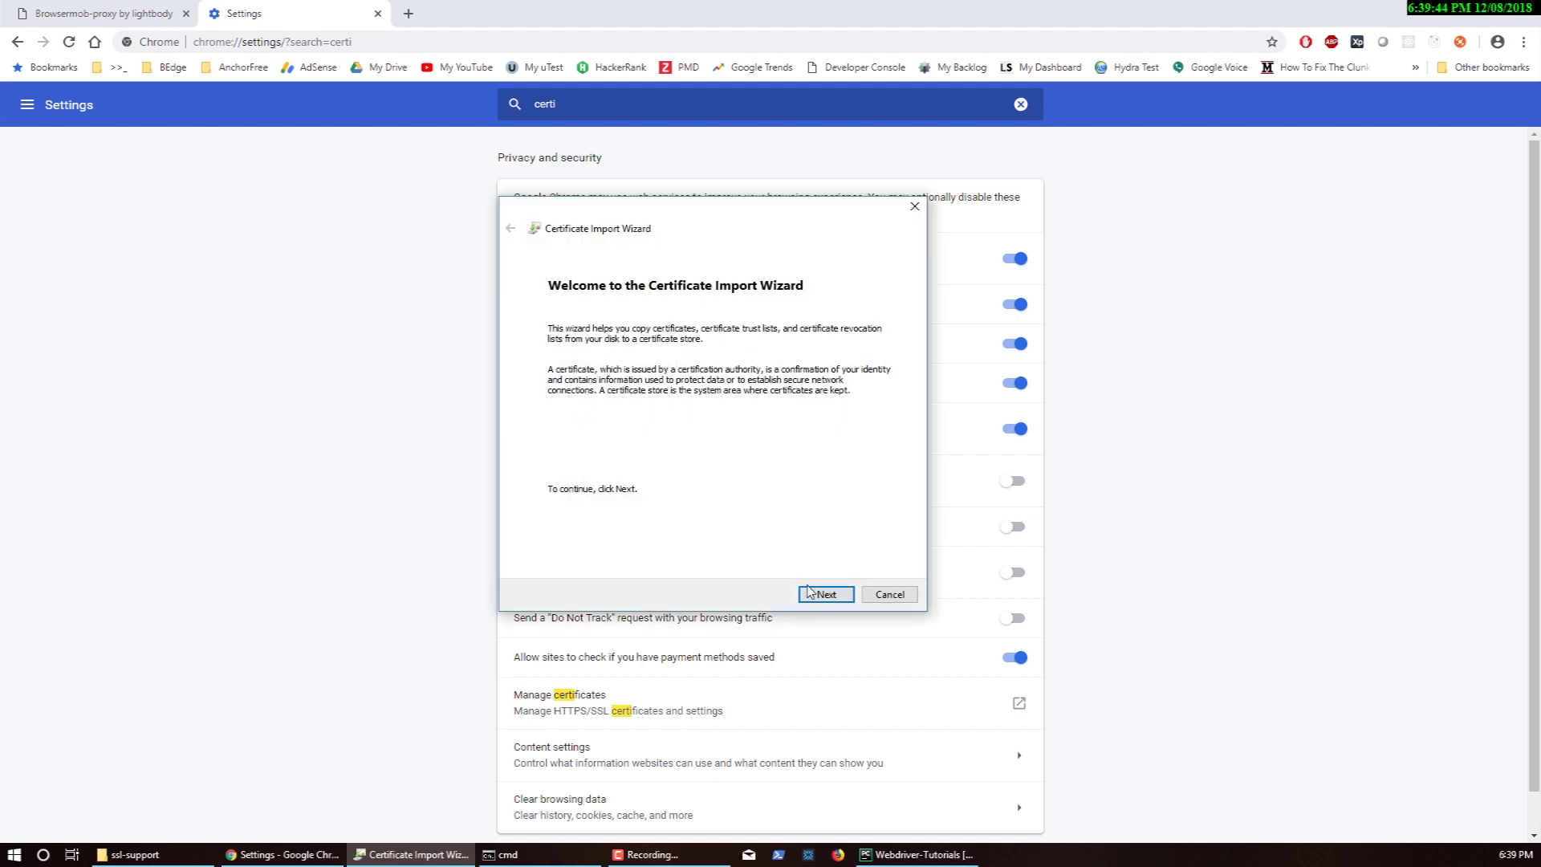
{"action": "left_click", "coordinate": [819, 593]}
{"action": "left_click", "coordinate": [847, 356]}
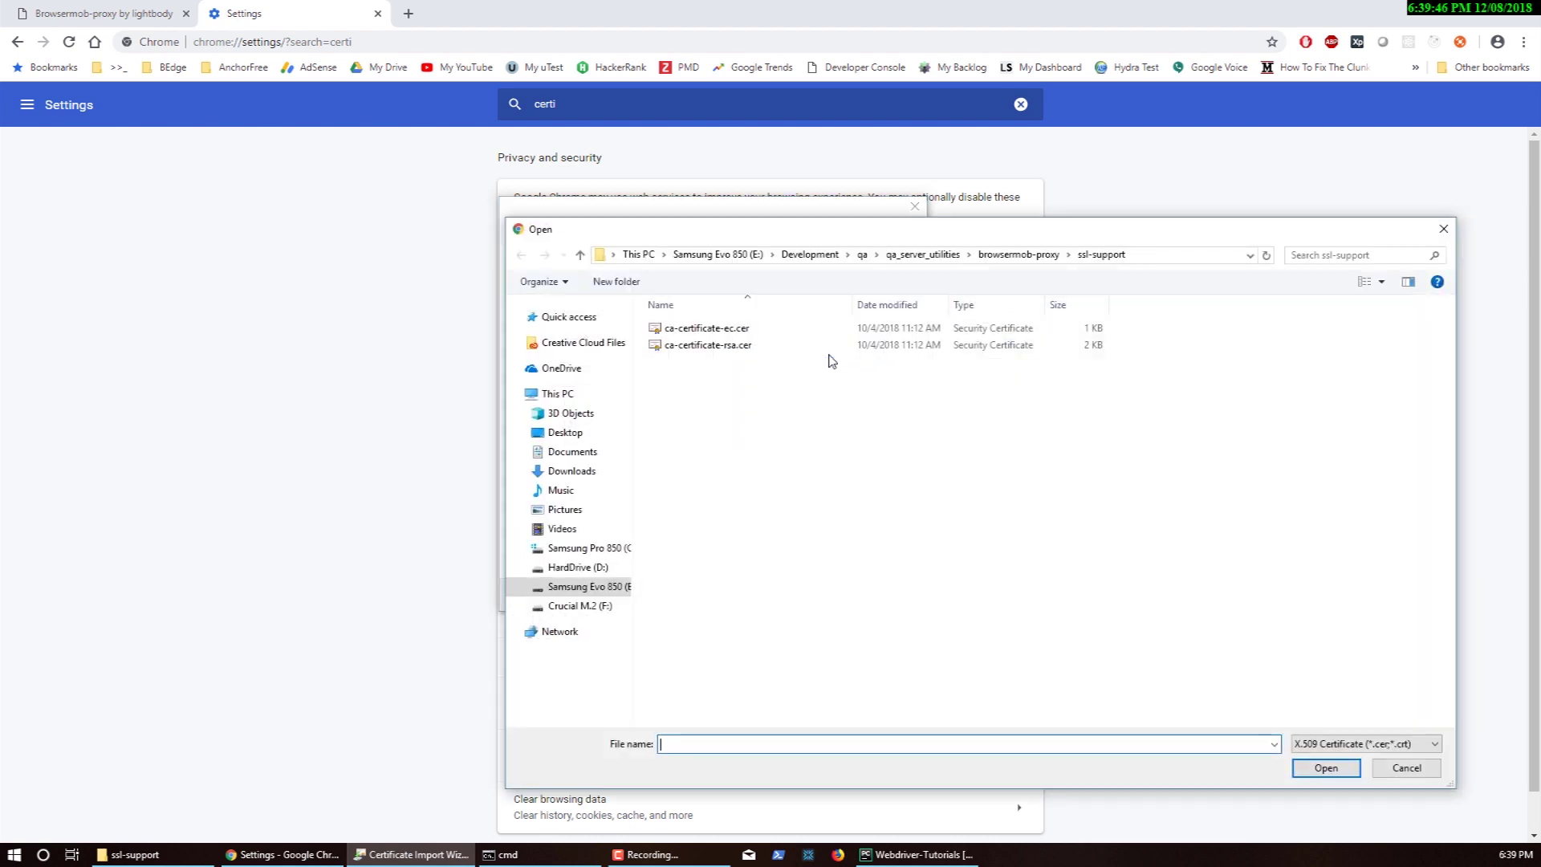
{"action": "left_click", "coordinate": [711, 329]}
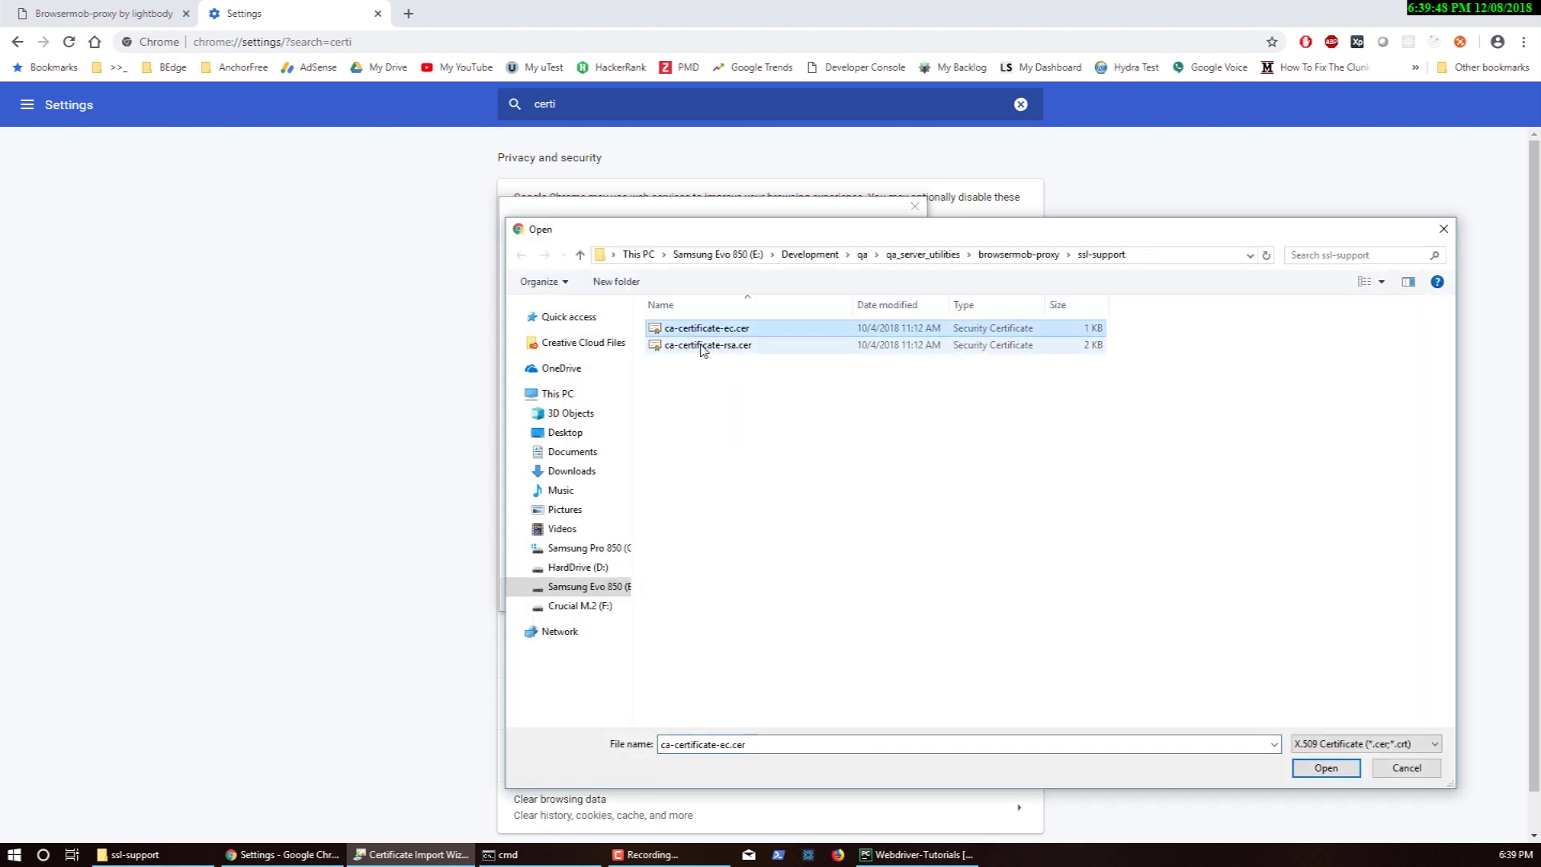
{"action": "left_click_drag", "start_coordinate": [688, 231], "coordinate": [624, 177]}
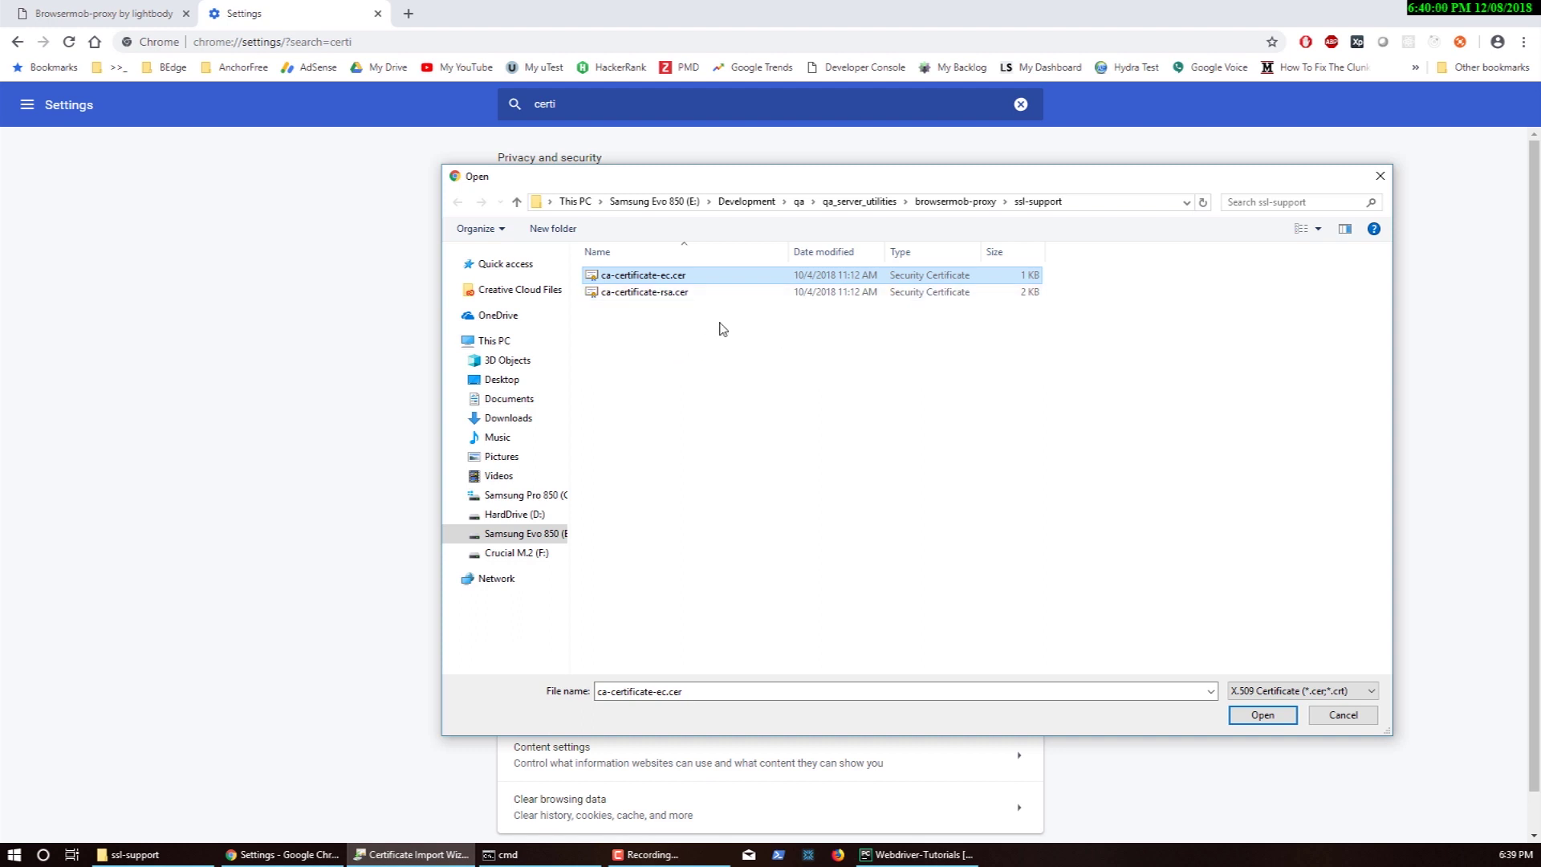
{"action": "left_click_drag", "start_coordinate": [741, 179], "coordinate": [692, 174]}
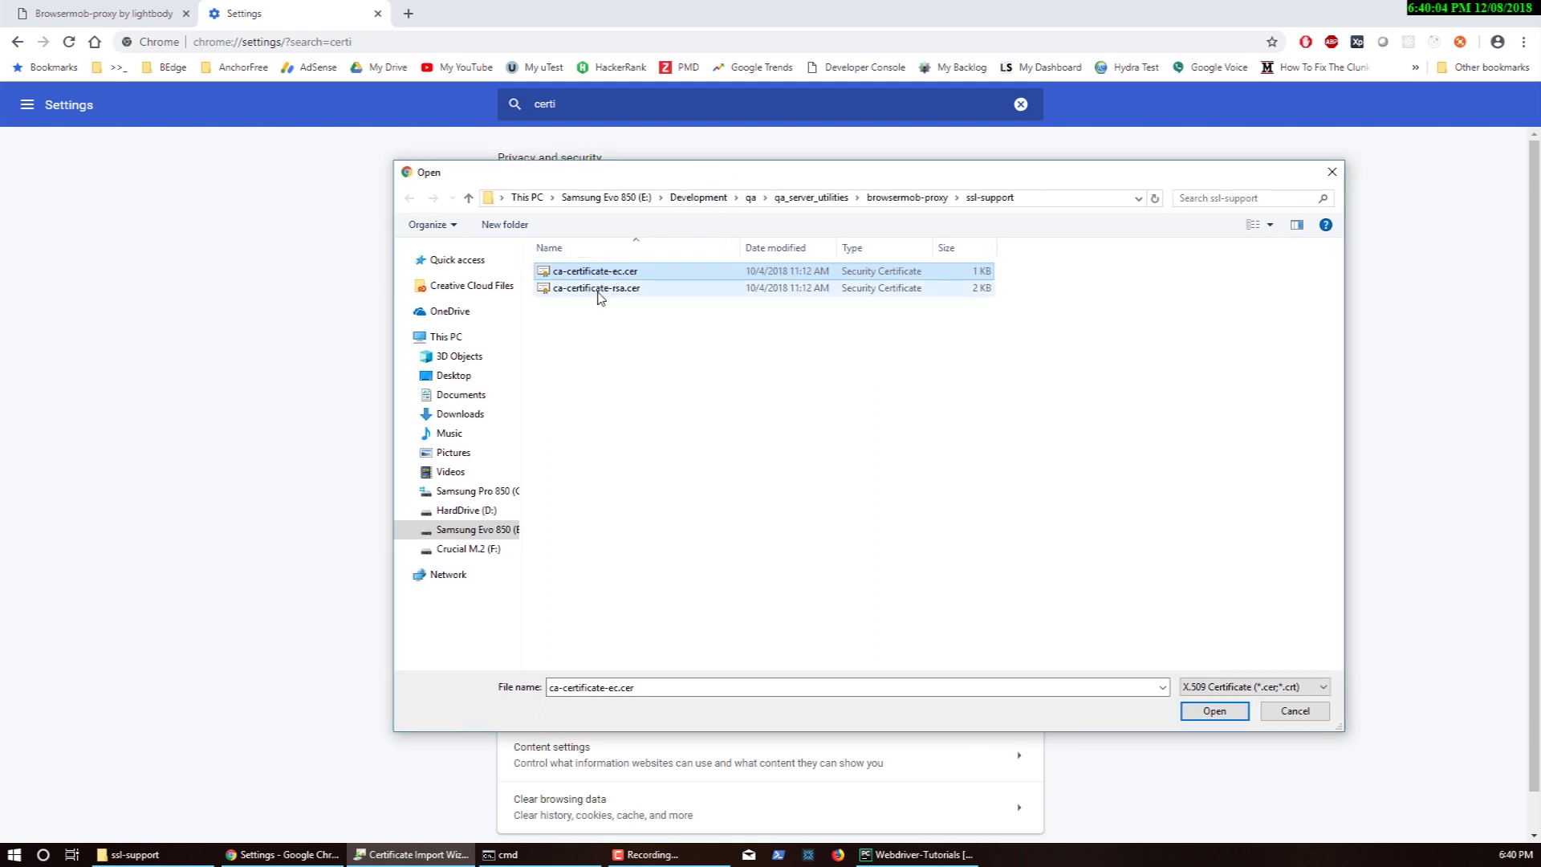
{"action": "left_click", "coordinate": [602, 291]}
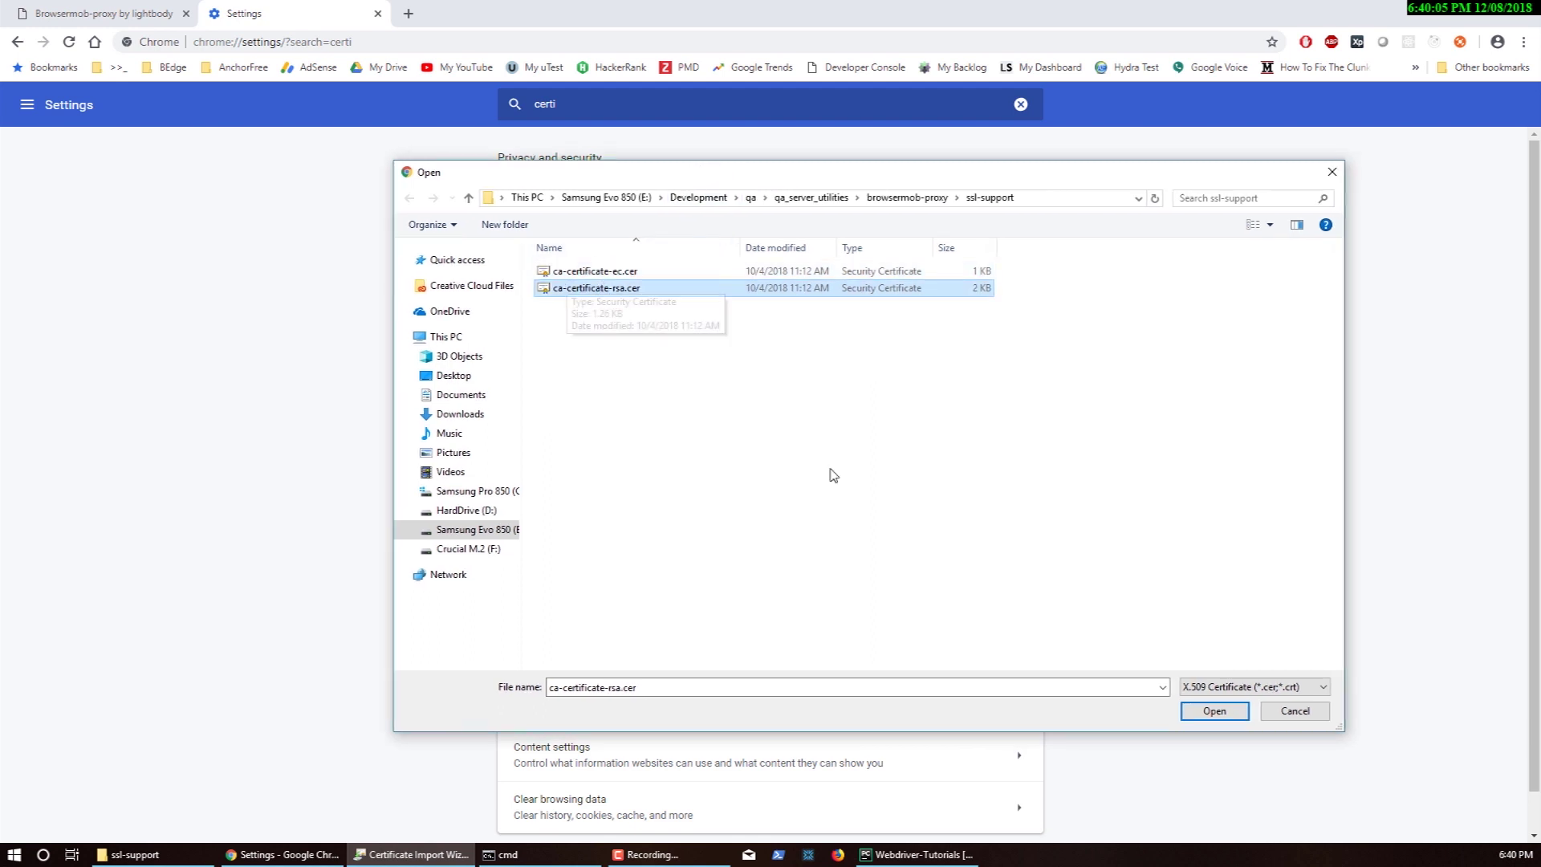
{"action": "left_click", "coordinate": [1295, 711]}
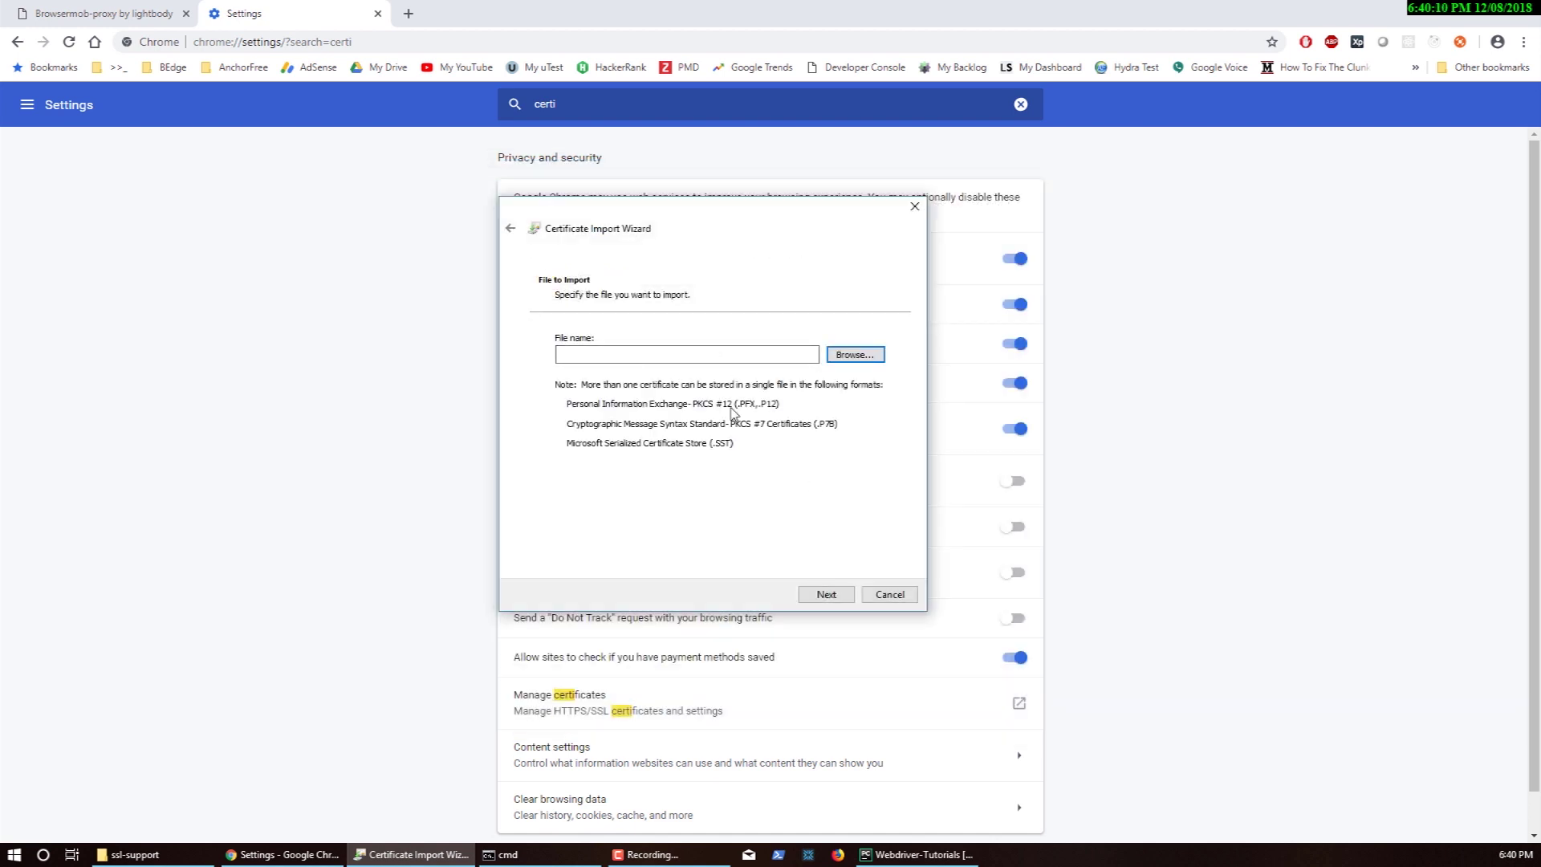
{"action": "left_click", "coordinate": [854, 358]}
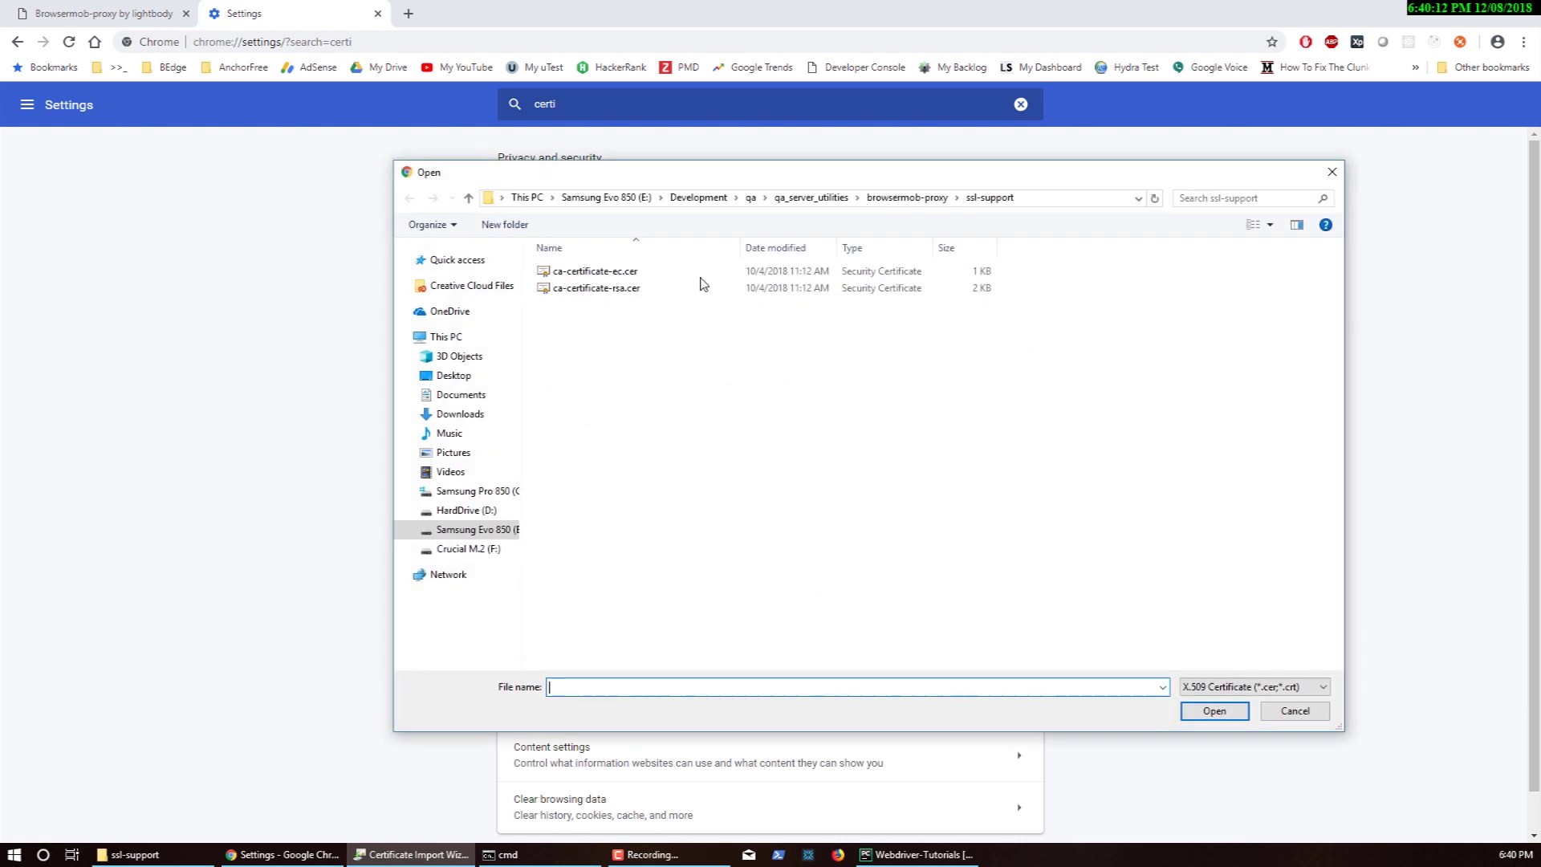
{"action": "double_click", "coordinate": [591, 291]}
- Import it into Trusted Root Certification Authorities and acknowledge the success message
{"action": "left_click", "coordinate": [834, 589]}
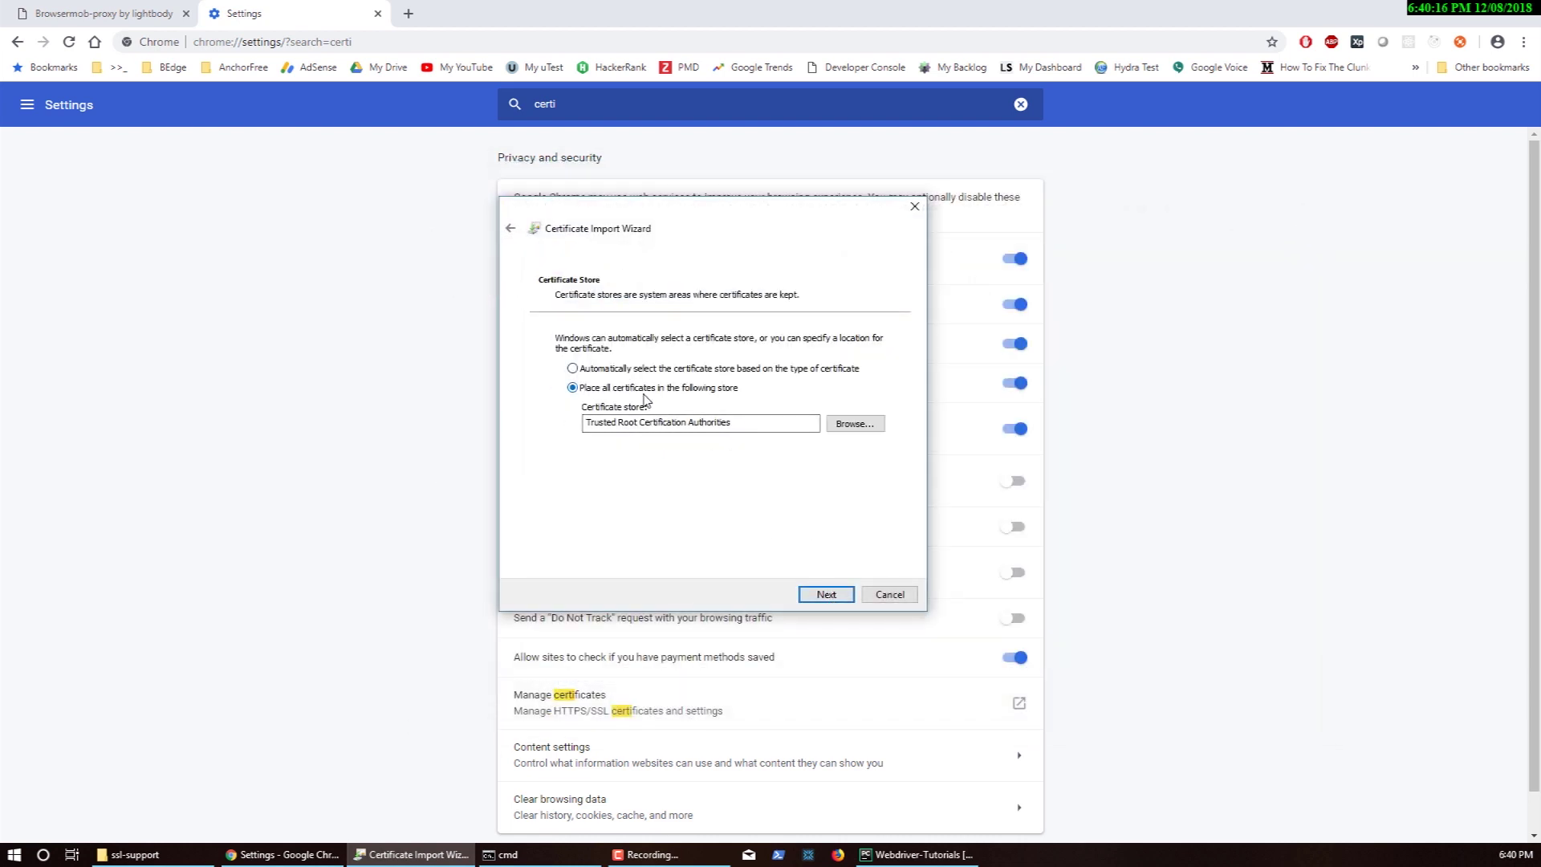
{"action": "left_click", "coordinate": [827, 594]}
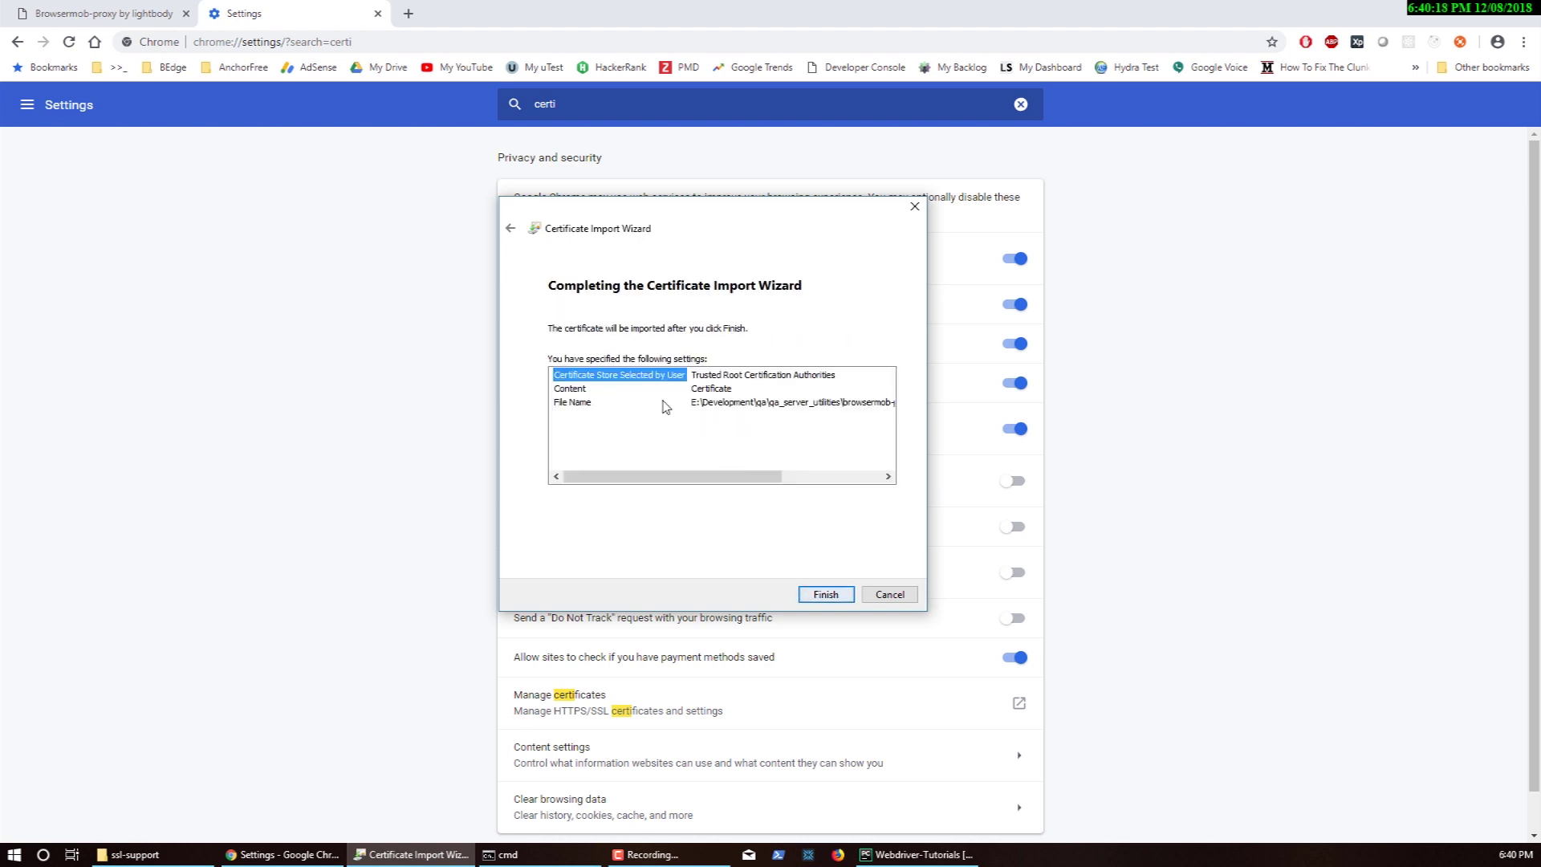
{"action": "left_click", "coordinate": [827, 594]}
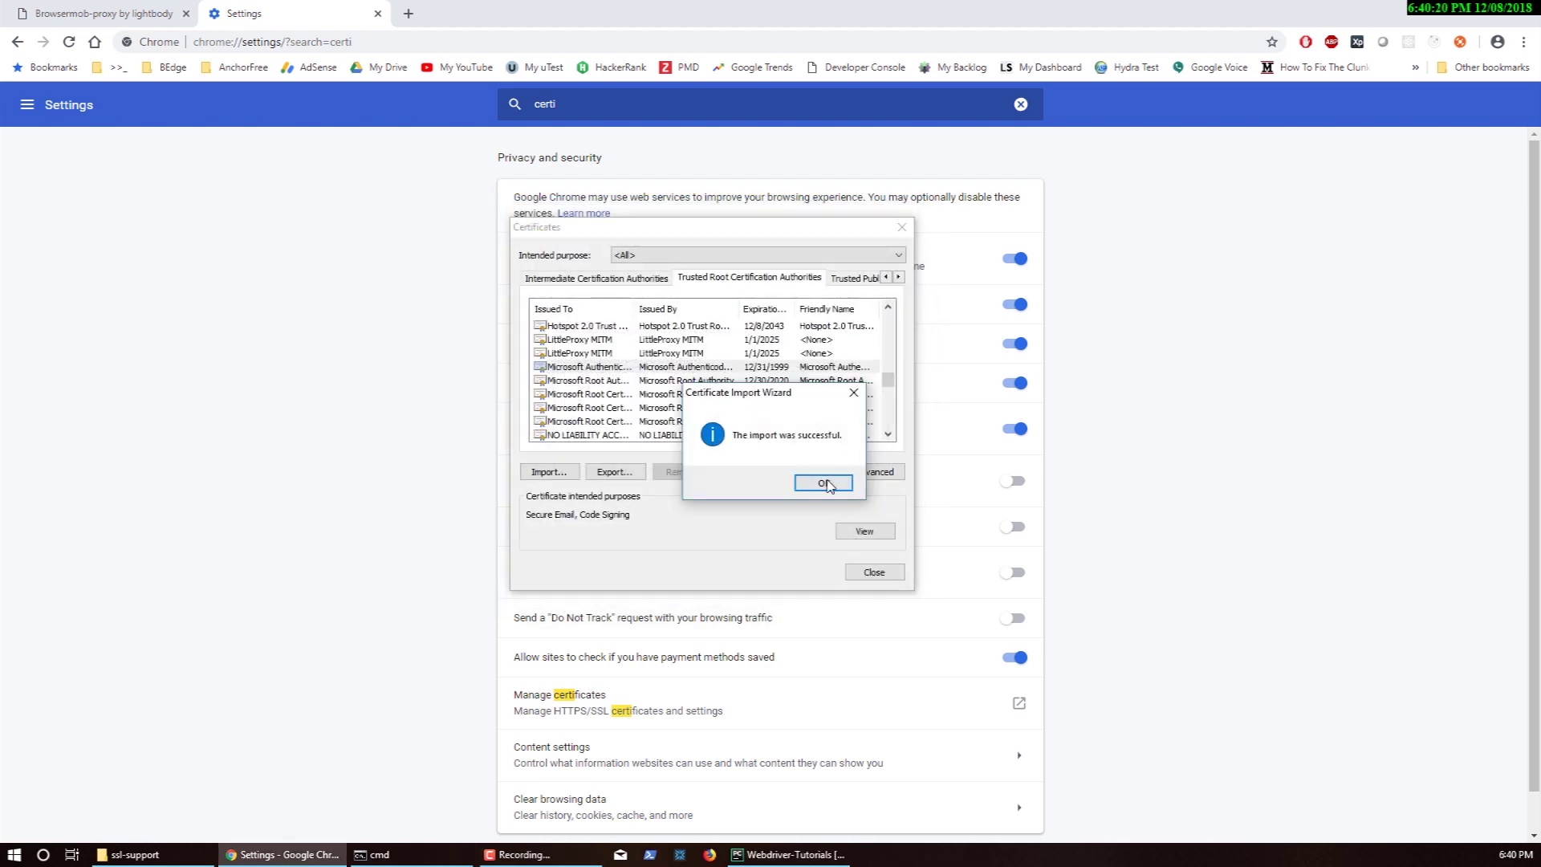
{"action": "left_click", "coordinate": [824, 483]}
- Check the LittleProxy MITM root certificate in the list, then close the Certificates dialog
{"action": "scroll", "coordinate": [609, 369], "scroll_direction": "down", "scroll_amount": 2}
{"action": "scroll", "coordinate": [610, 374], "scroll_direction": "down", "scroll_amount": 10}
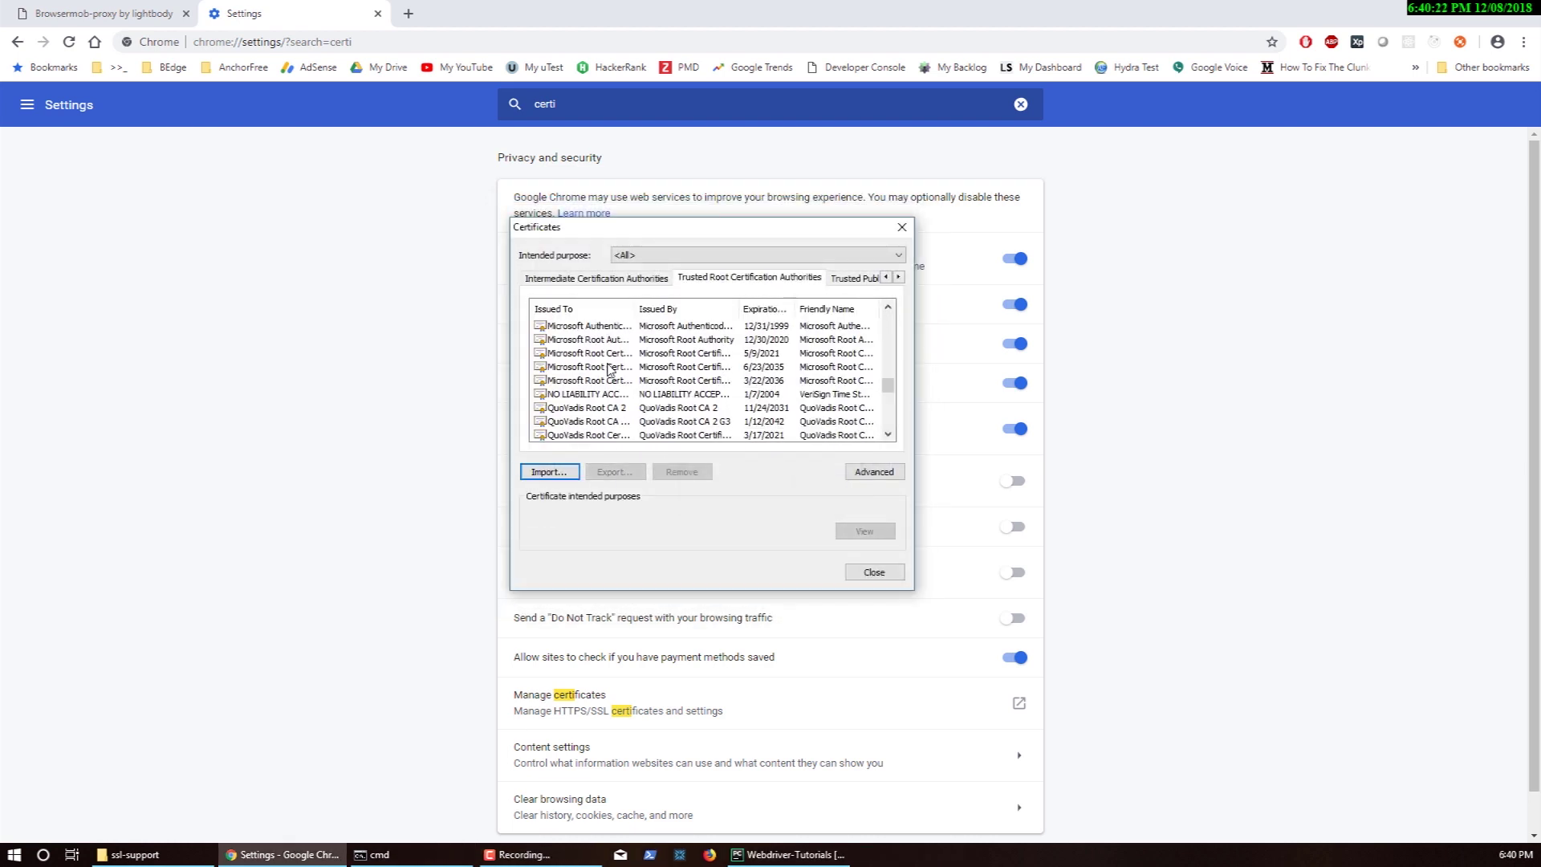
{"action": "scroll", "coordinate": [616, 382], "scroll_direction": "up", "scroll_amount": 6}
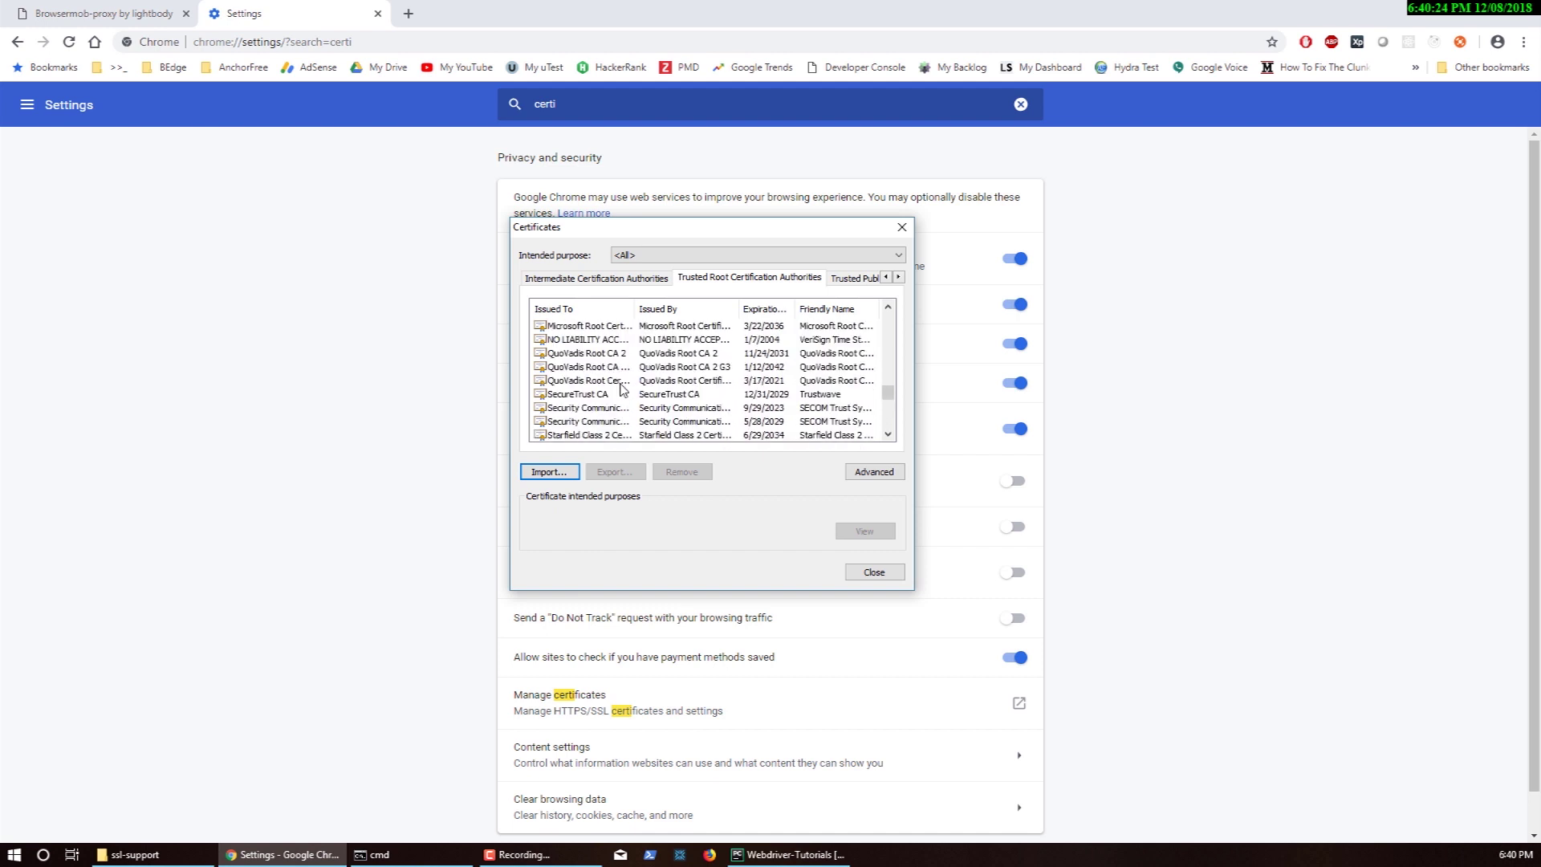
{"action": "left_click", "coordinate": [589, 371]}
{"action": "scroll", "coordinate": [602, 381], "scroll_direction": "down", "scroll_amount": 10}
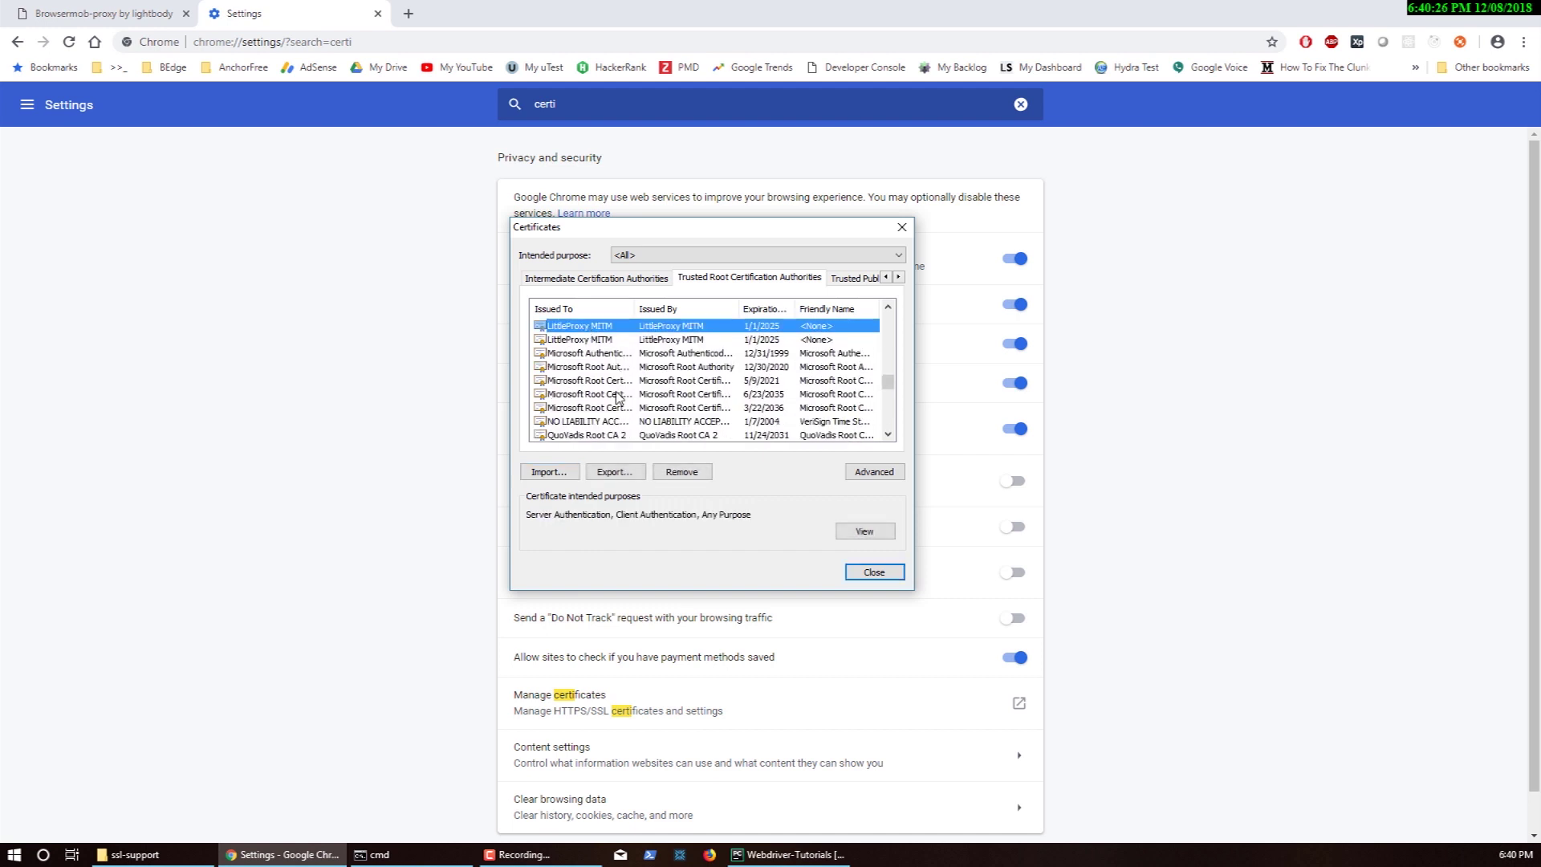
{"action": "scroll", "coordinate": [617, 396], "scroll_direction": "up", "scroll_amount": 10}
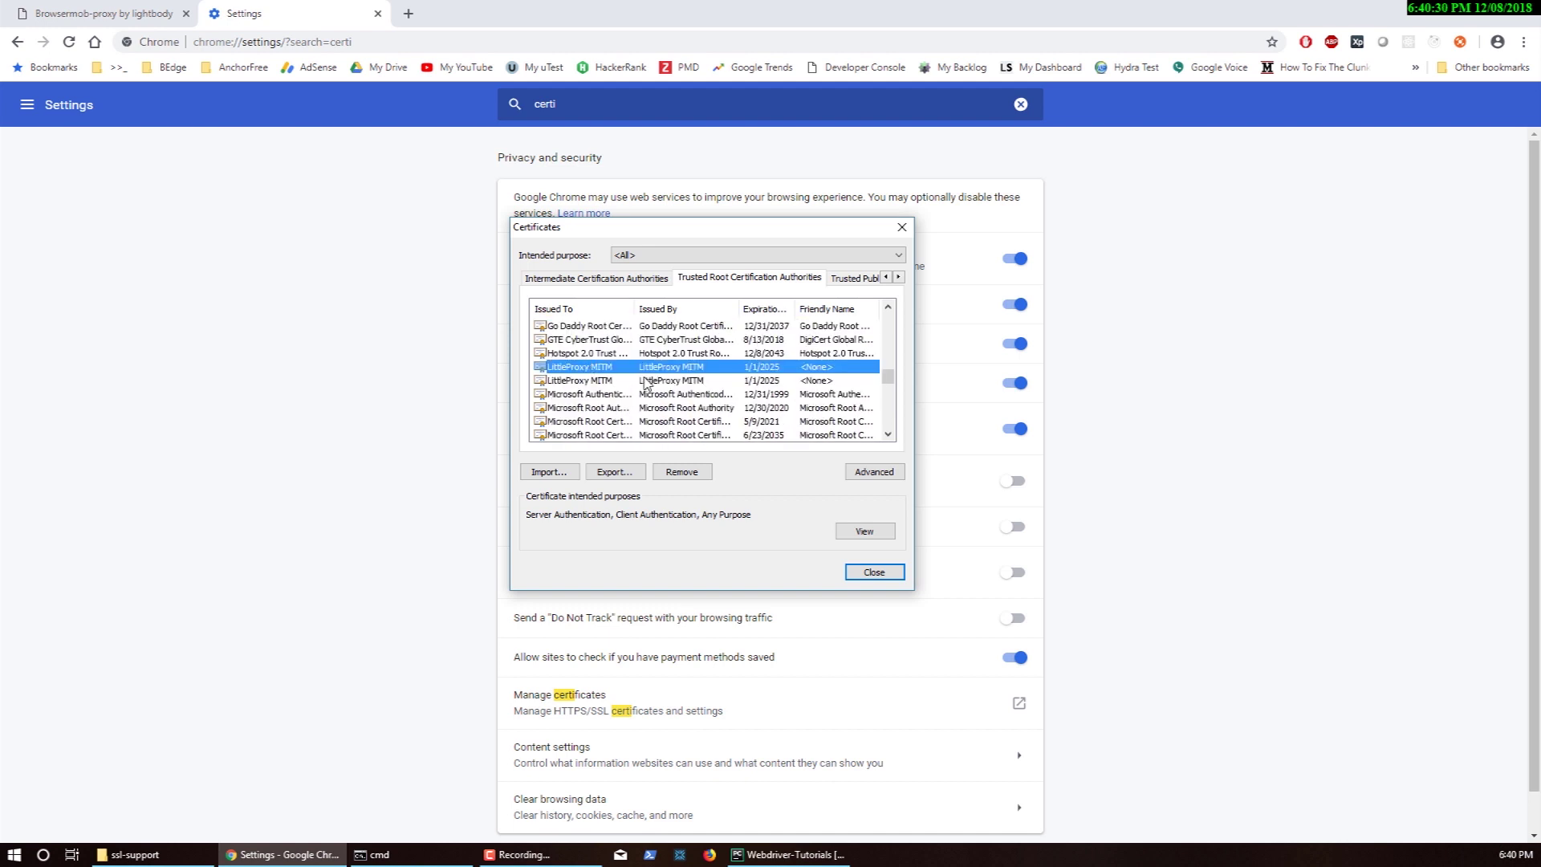
{"action": "left_click", "coordinate": [873, 572]}
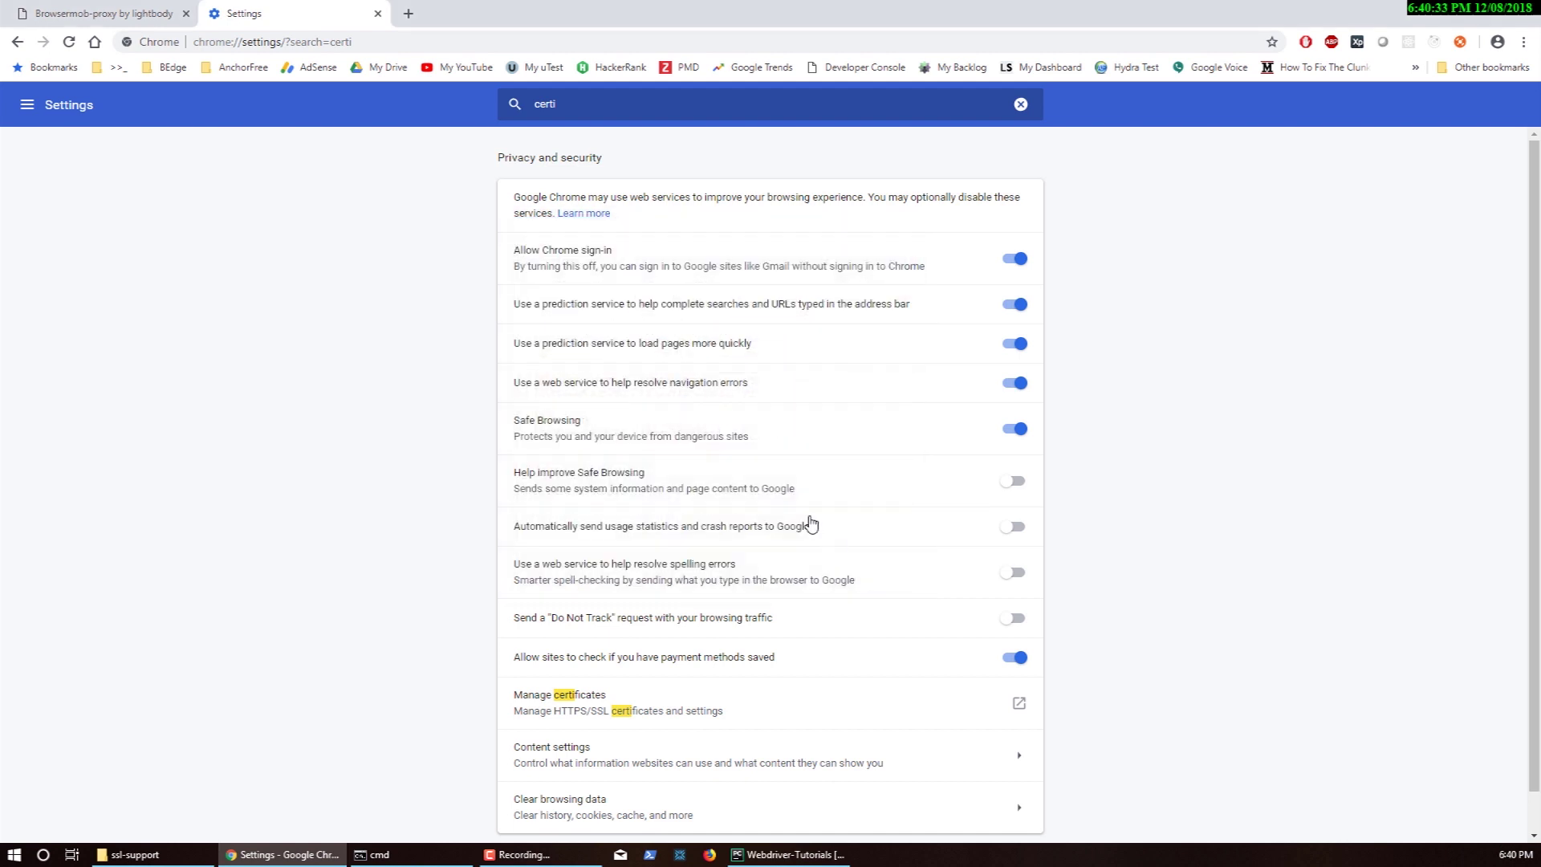
- Back on the Settings tab, search the settings for 'prox'
{"action": "left_click", "coordinate": [109, 14]}
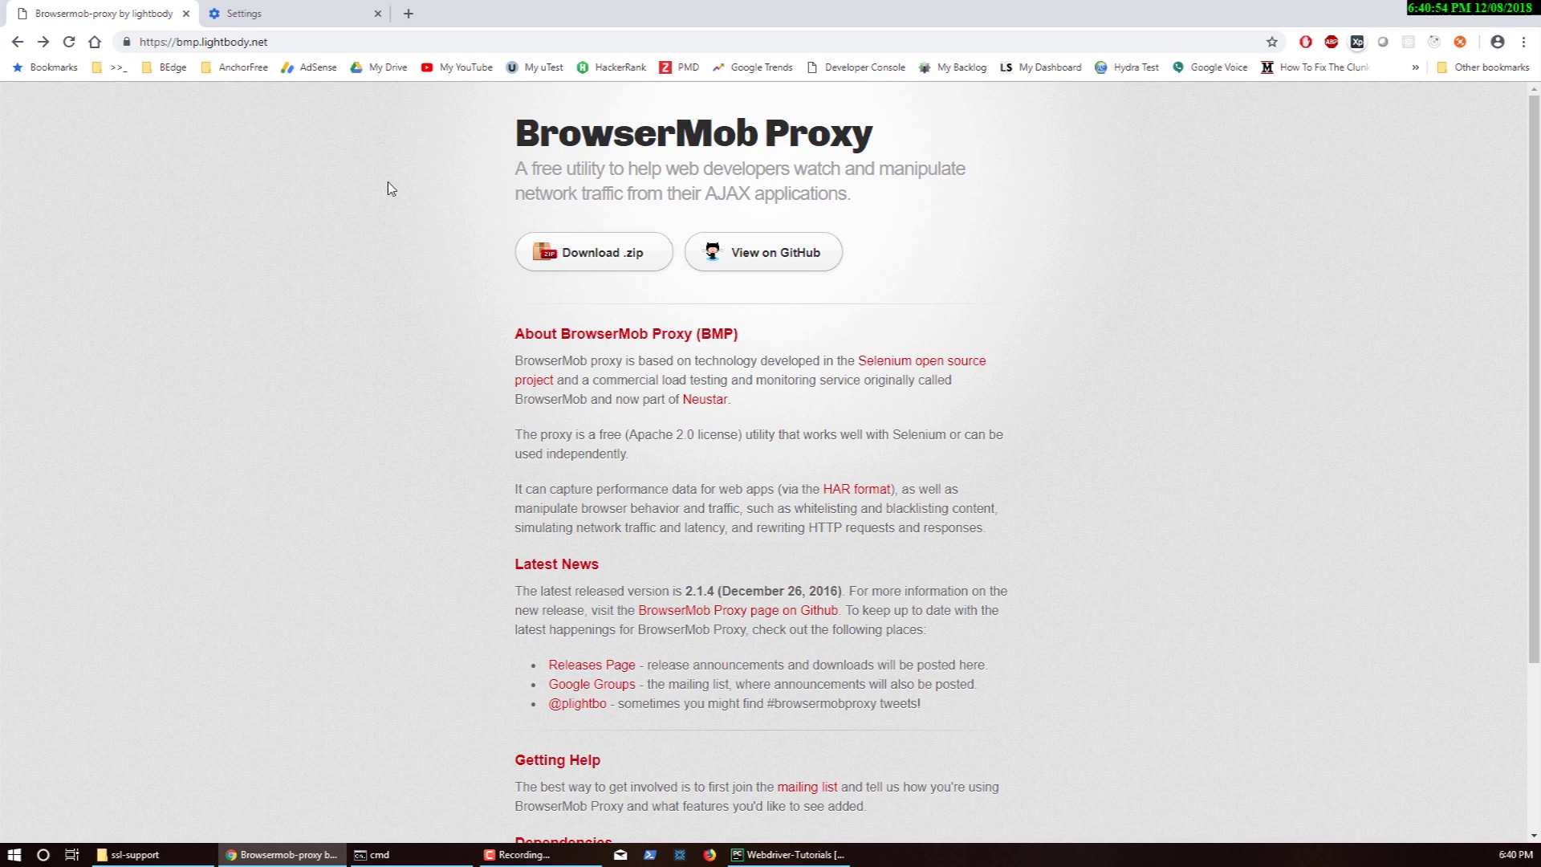
{"action": "left_click", "coordinate": [265, 12]}
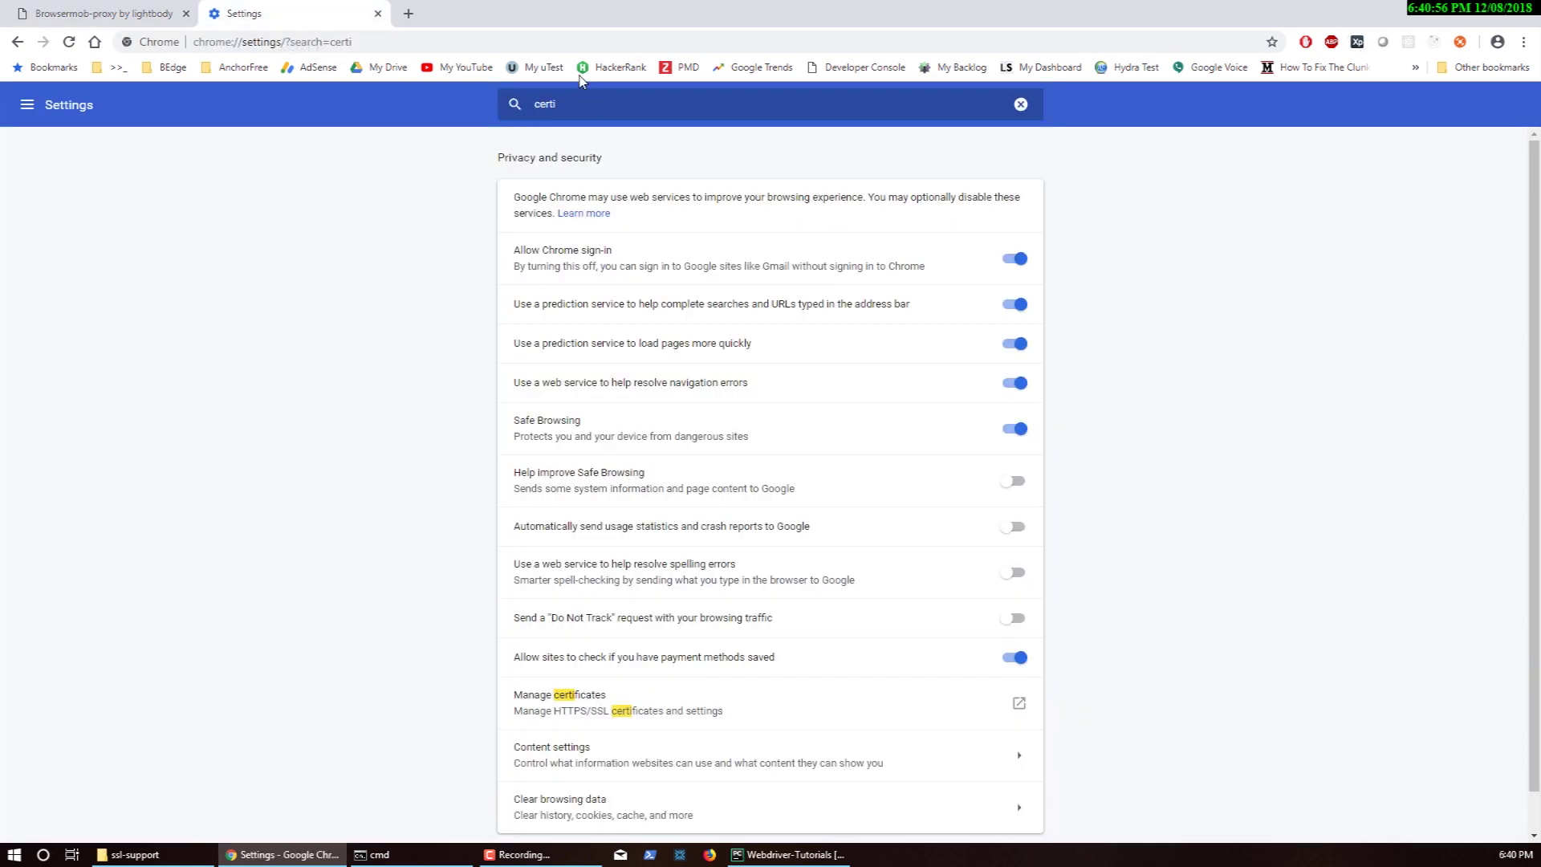
{"action": "double_click", "coordinate": [529, 116]}
{"action": "type", "text": "pro"}
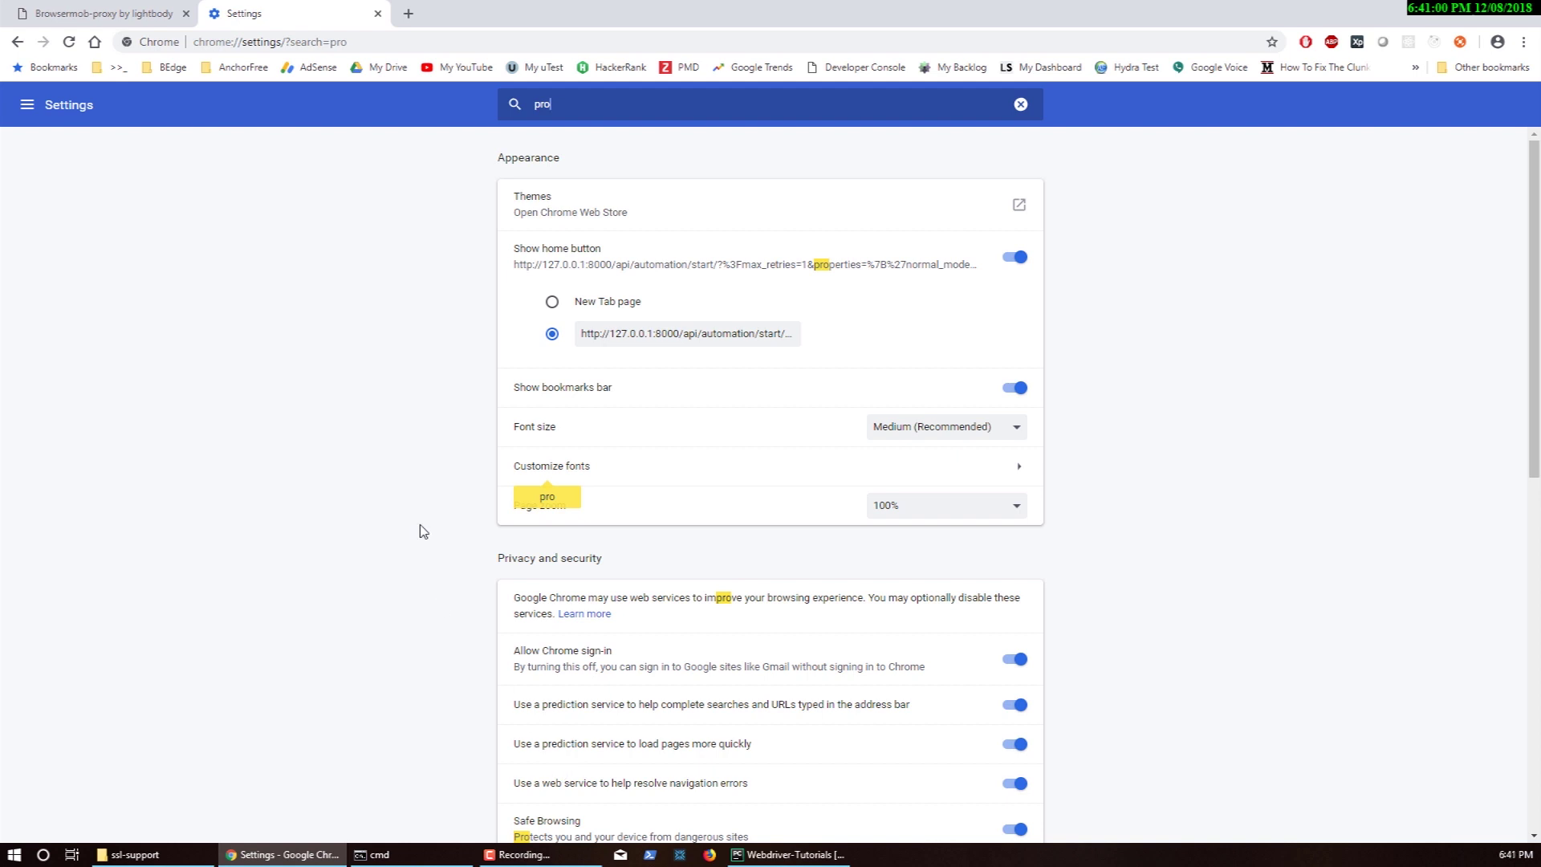
{"action": "type", "text": "x"}
- Review the LAN proxy at localhost:8081 and close the dialogs without changes
{"action": "left_click", "coordinate": [549, 277]}
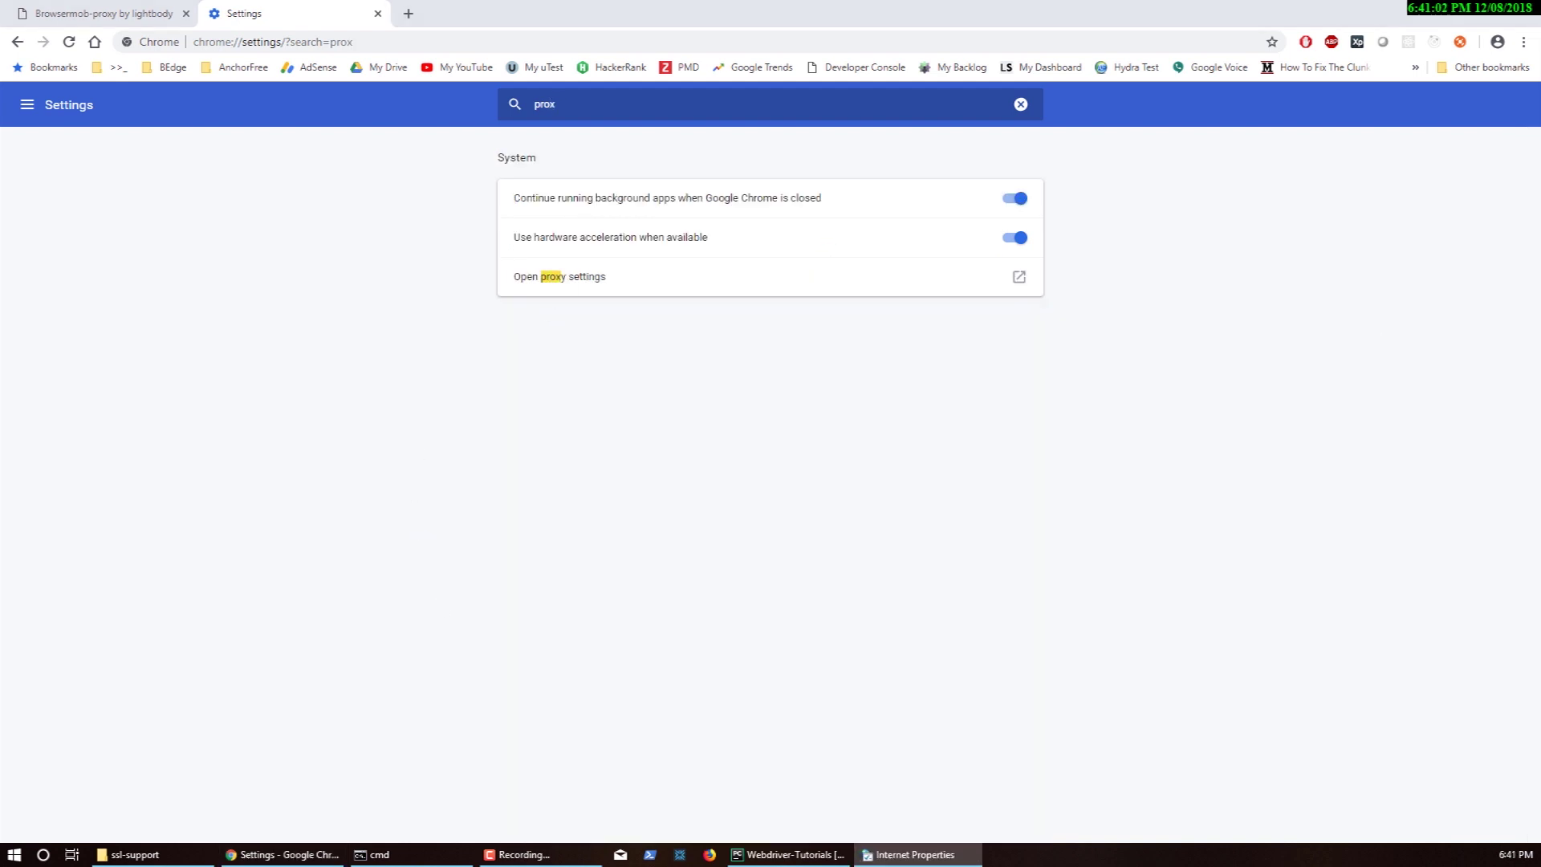
{"action": "left_click", "coordinate": [937, 555]}
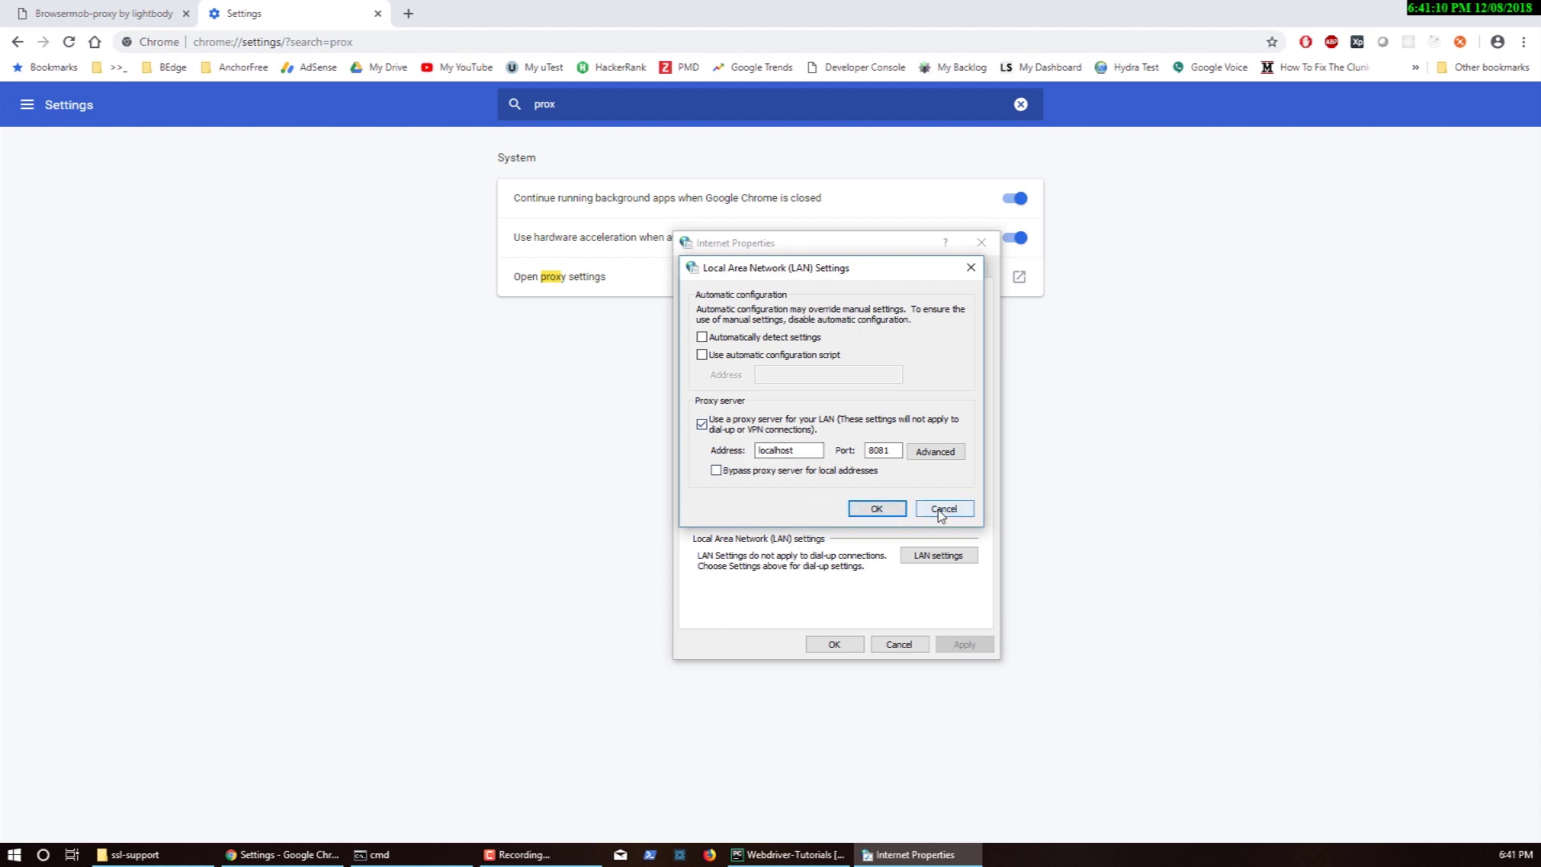
{"action": "left_click", "coordinate": [877, 510]}
{"action": "left_click", "coordinate": [980, 245]}
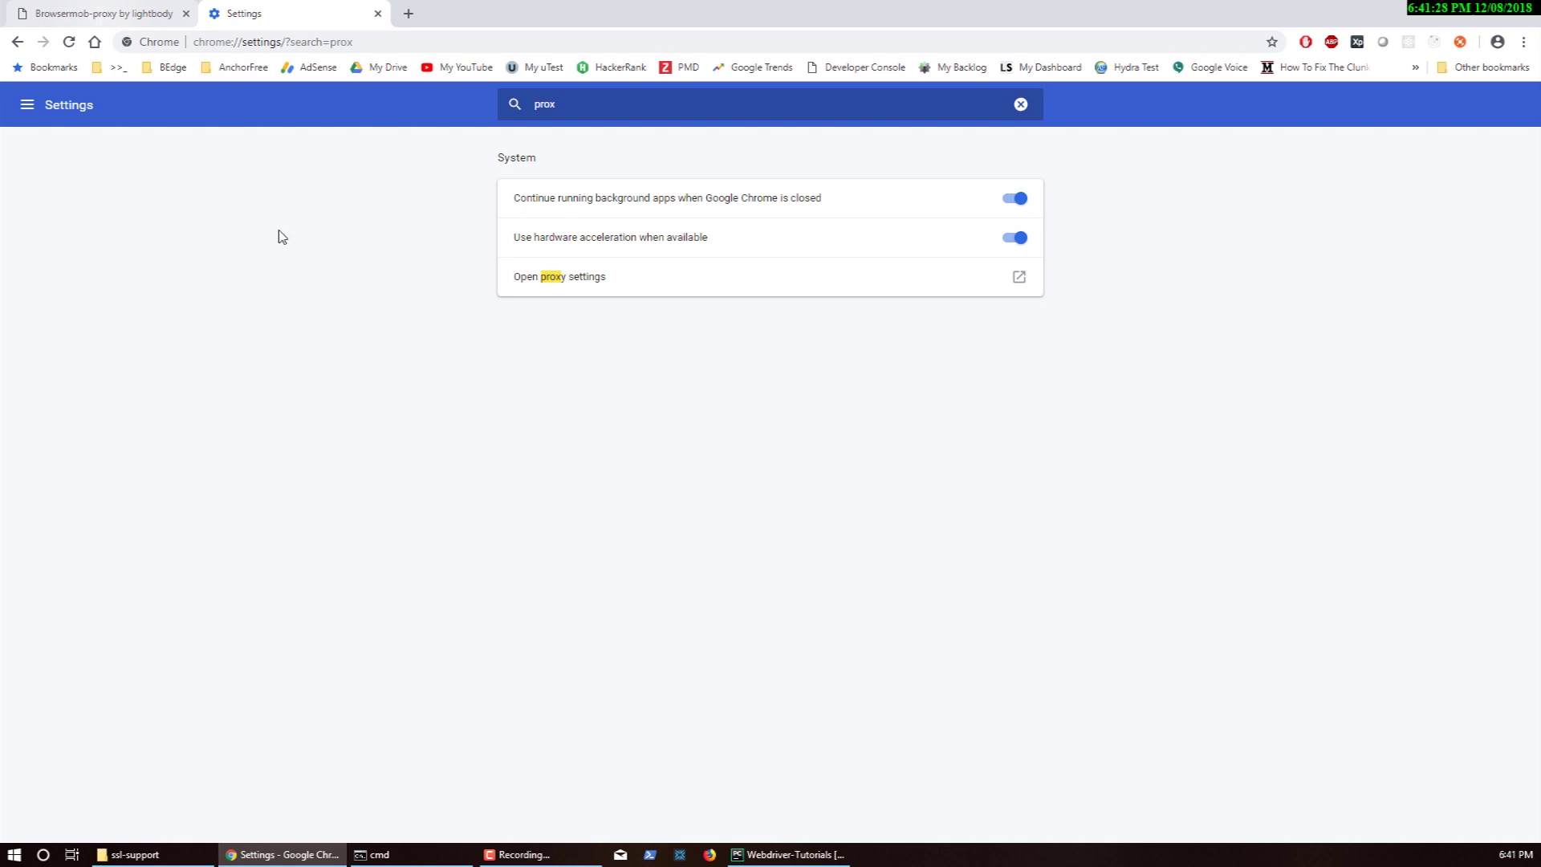
- Close Internet Properties and open Manage certificates via a settings search for certificates
{"action": "left_click", "coordinate": [589, 289]}
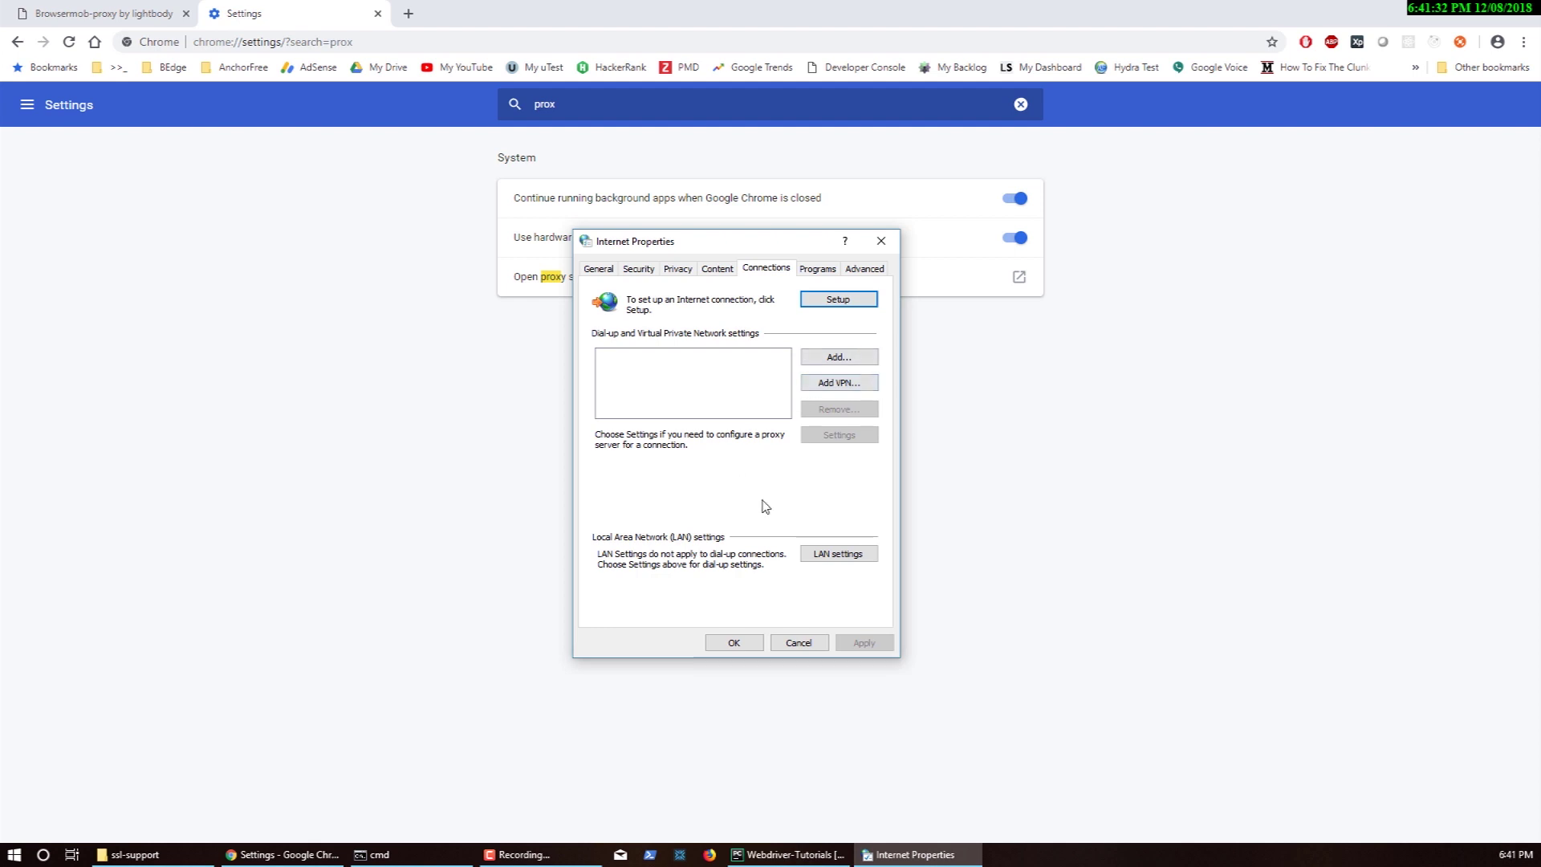
{"action": "left_click", "coordinate": [880, 241]}
{"action": "left_click_drag", "start_coordinate": [561, 110], "coordinate": [345, 65]}
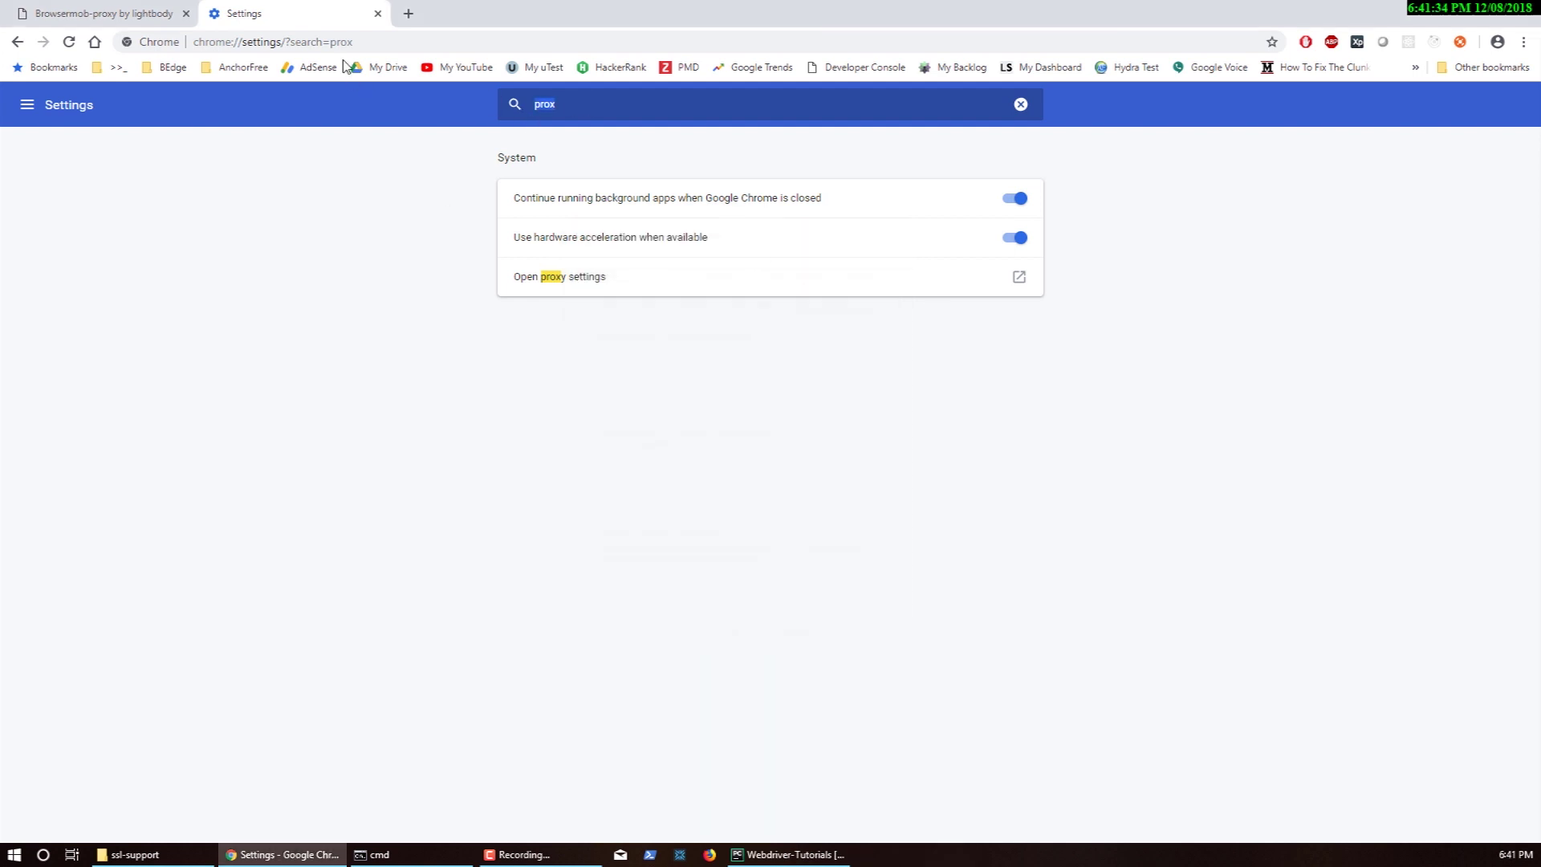
{"action": "type", "text": "certic"}
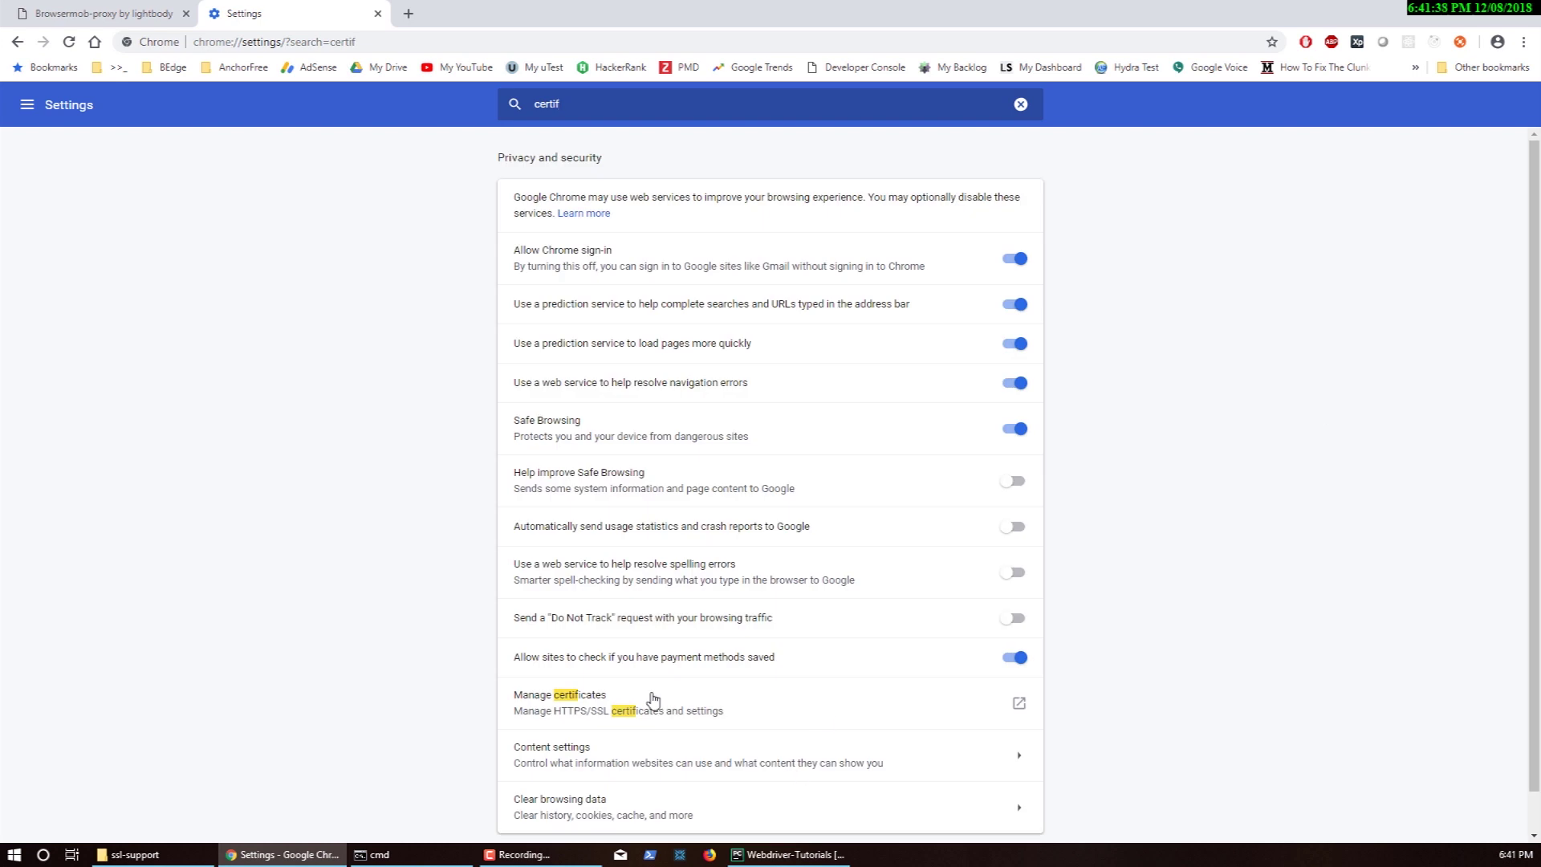
{"action": "left_click", "coordinate": [653, 700]}
- Look over the LittleProxy MITM entries under Trusted Root Certification Authorities, then close the Certificates dialog
{"action": "left_click_drag", "start_coordinate": [257, 10], "coordinate": [725, 195]}
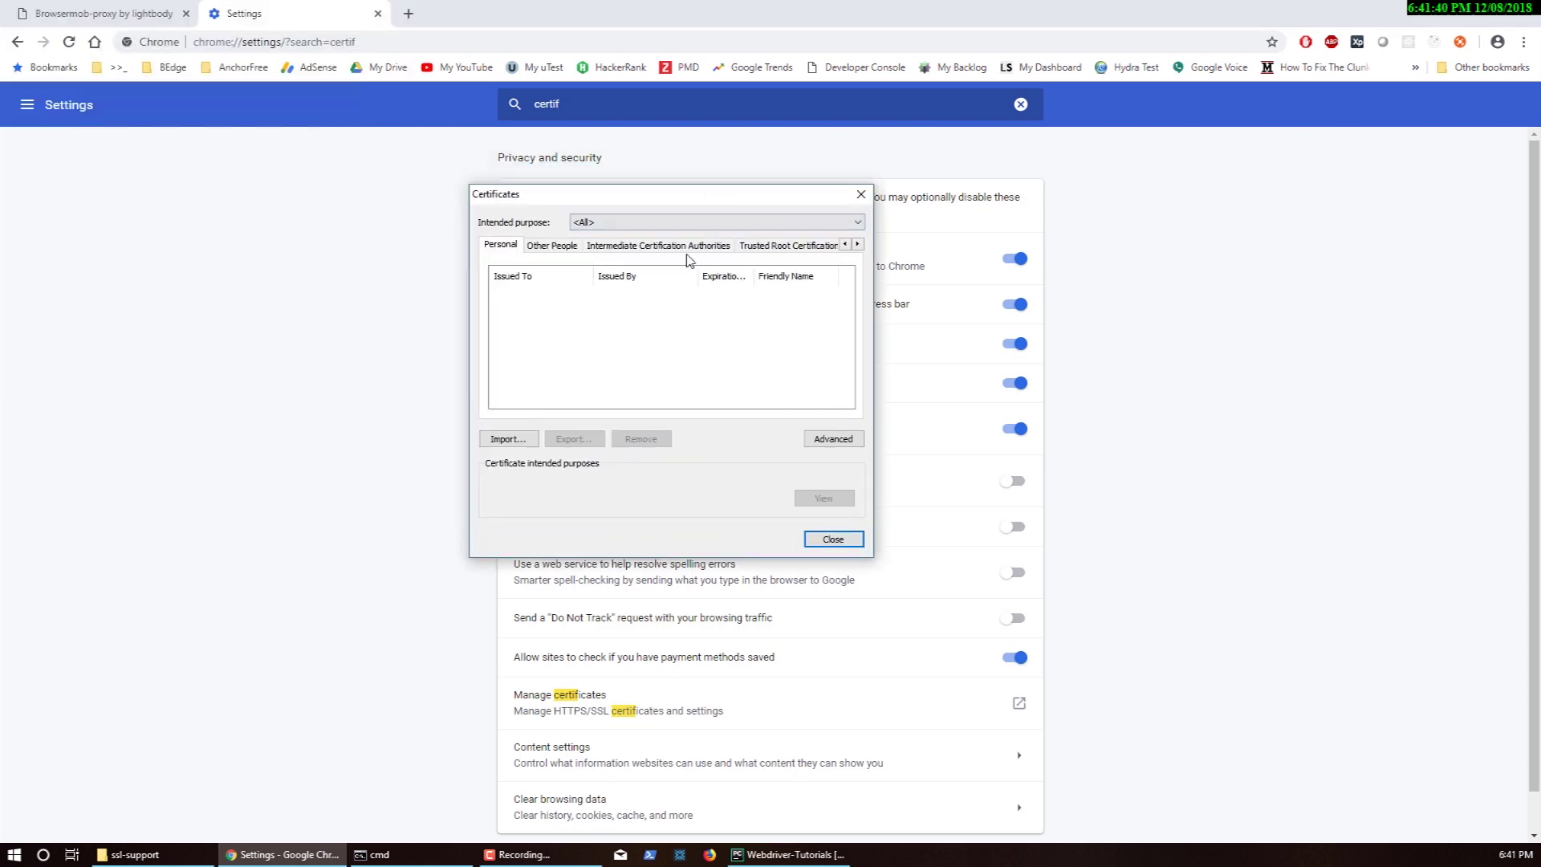
{"action": "left_click", "coordinate": [683, 247]}
{"action": "left_click", "coordinate": [758, 249]}
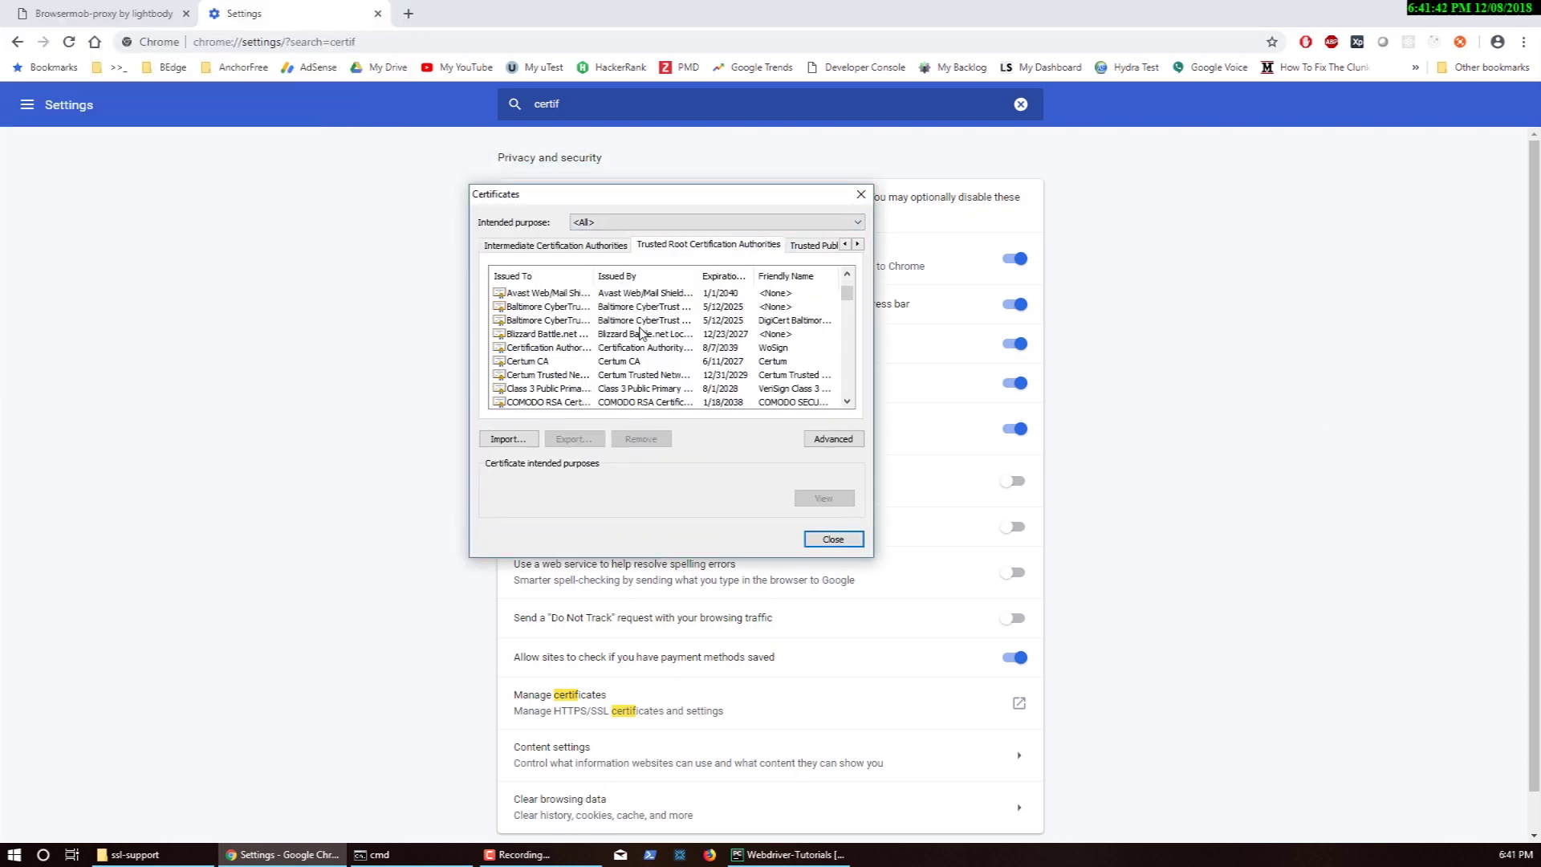
{"action": "left_click", "coordinate": [812, 245]}
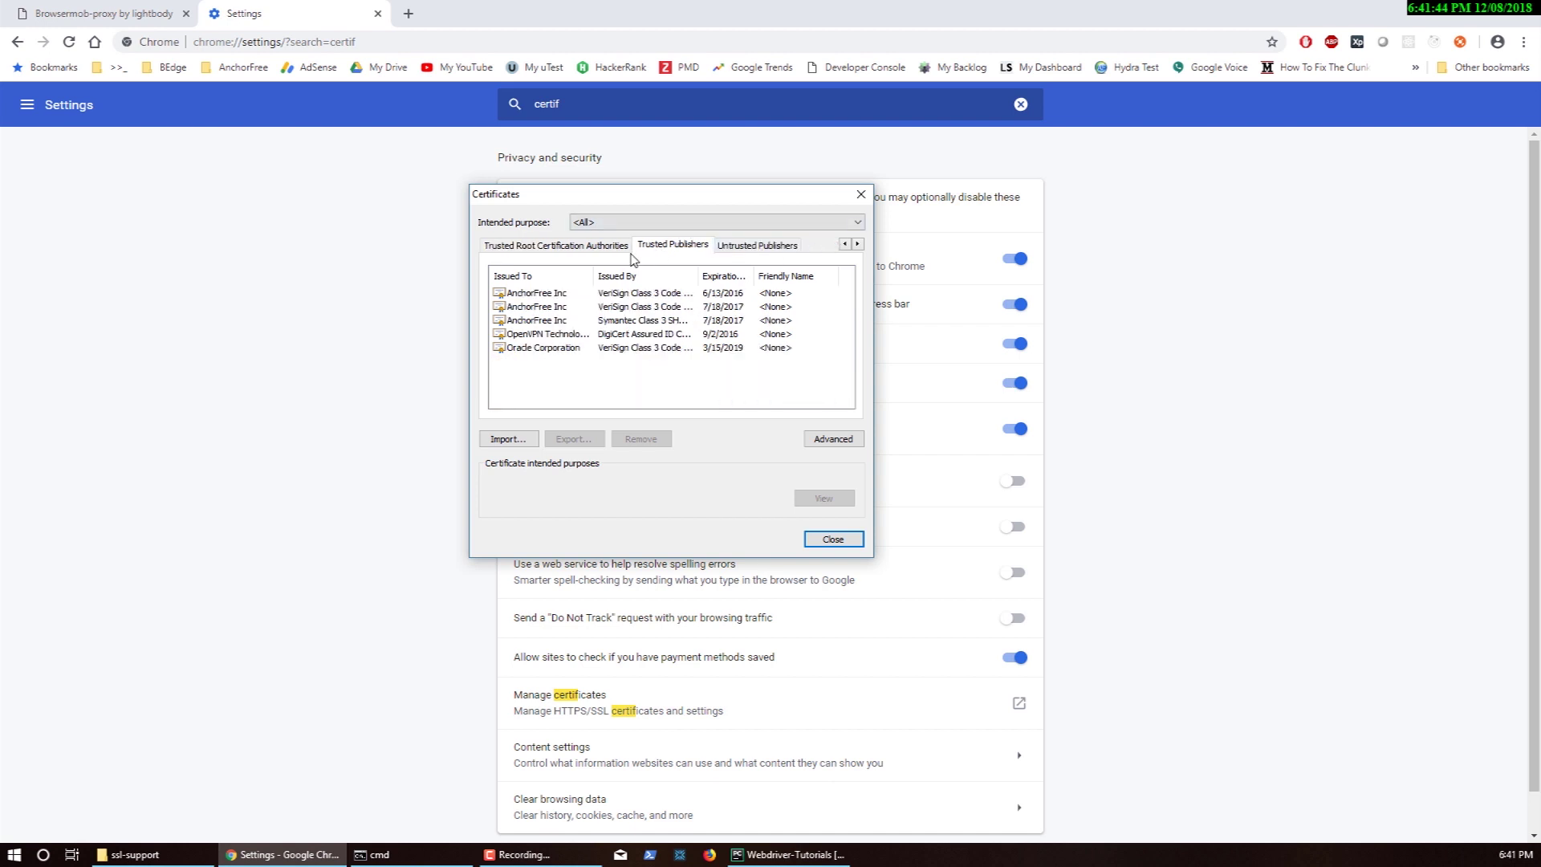
{"action": "left_click", "coordinate": [600, 249]}
{"action": "scroll", "coordinate": [663, 341], "scroll_direction": "down", "scroll_amount": 7}
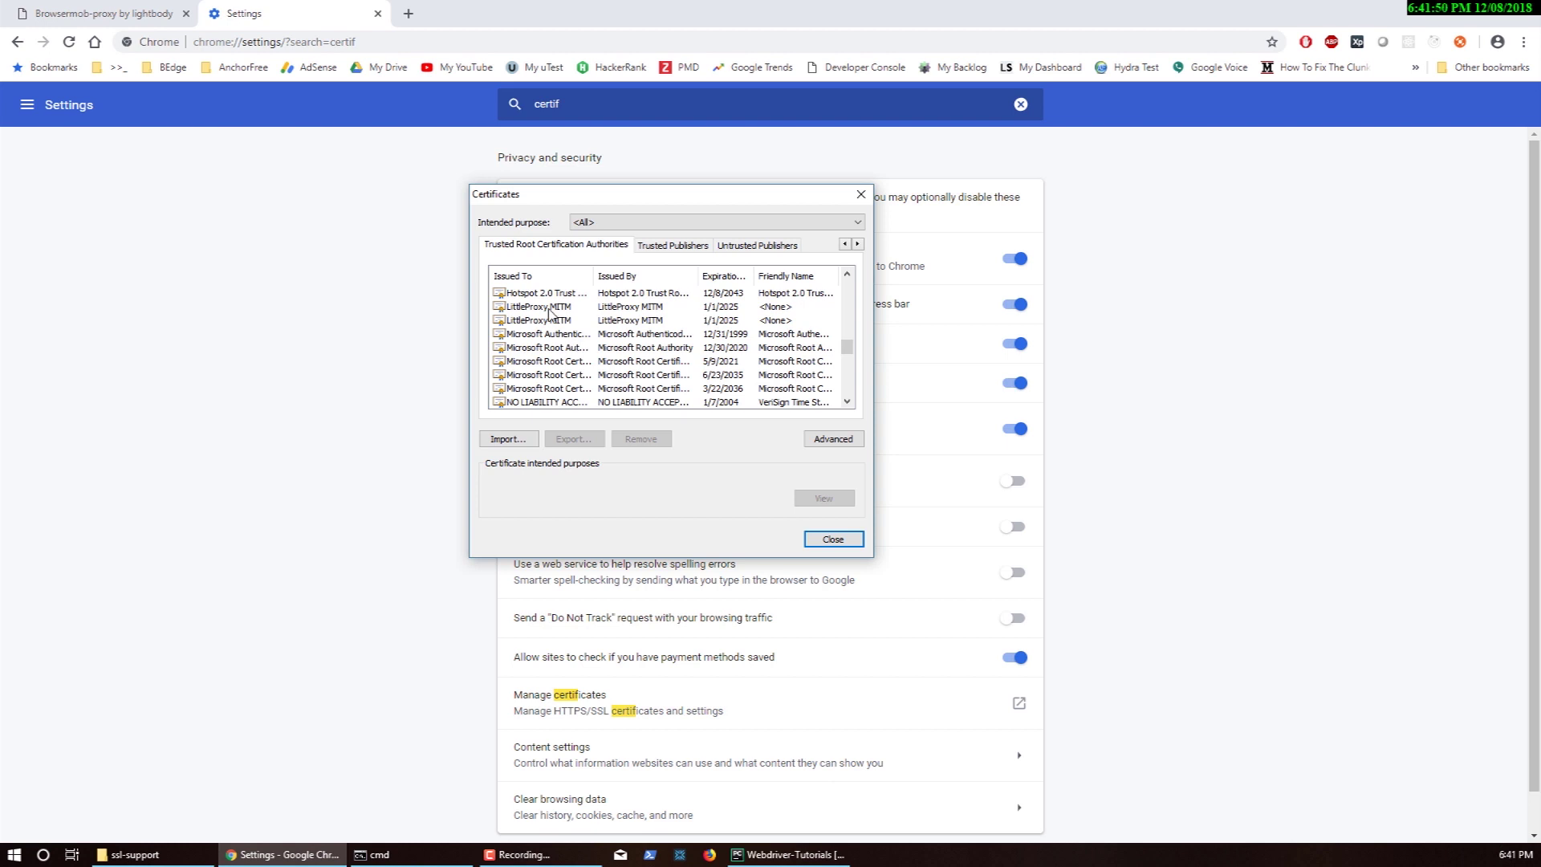
{"action": "left_click", "coordinate": [545, 321]}
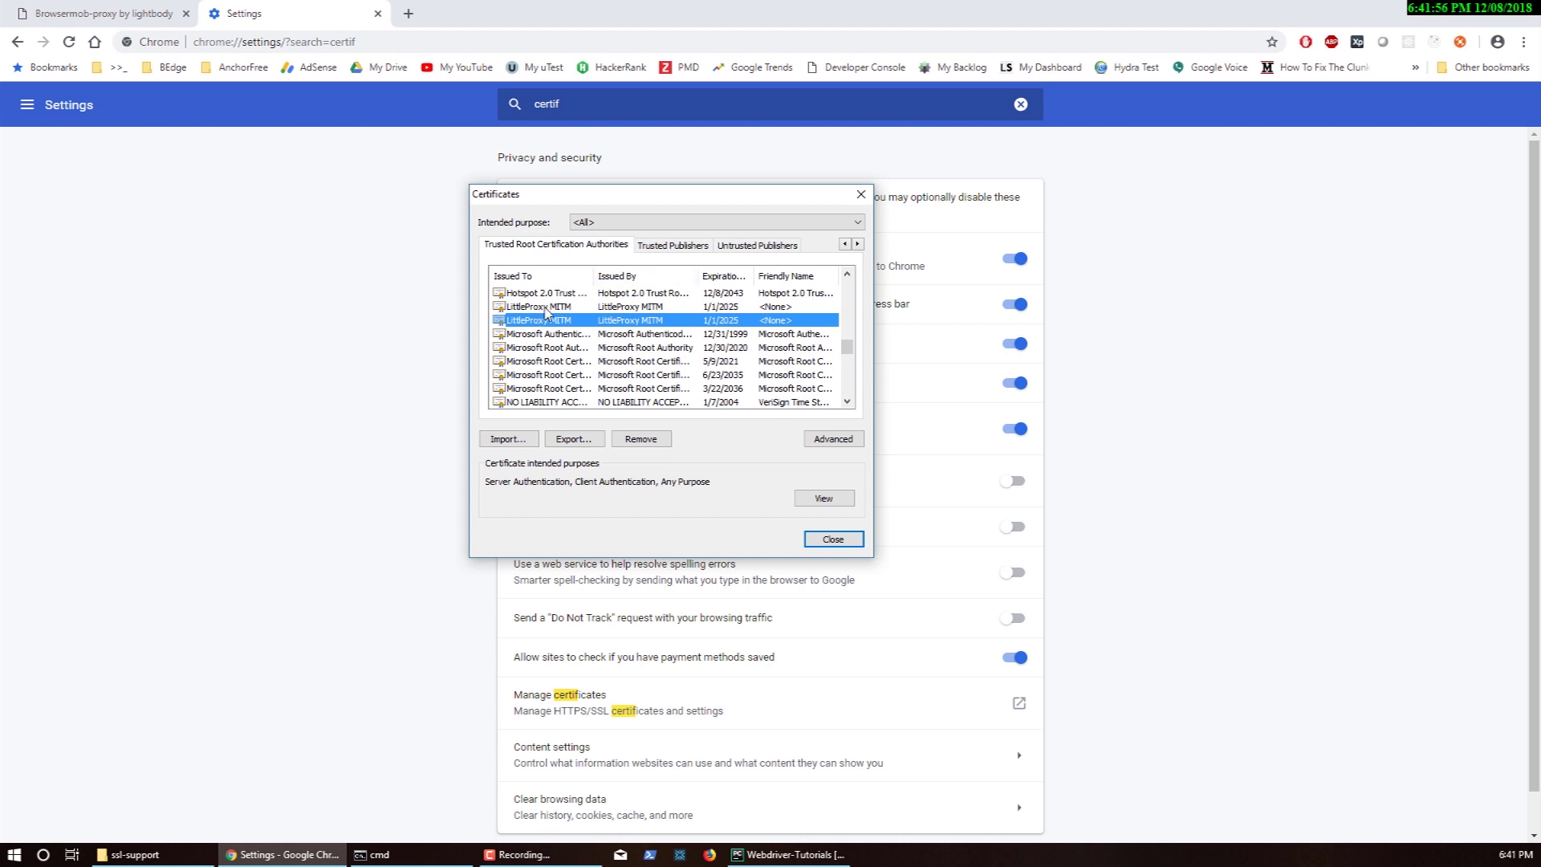
{"action": "left_click", "coordinate": [552, 307]}
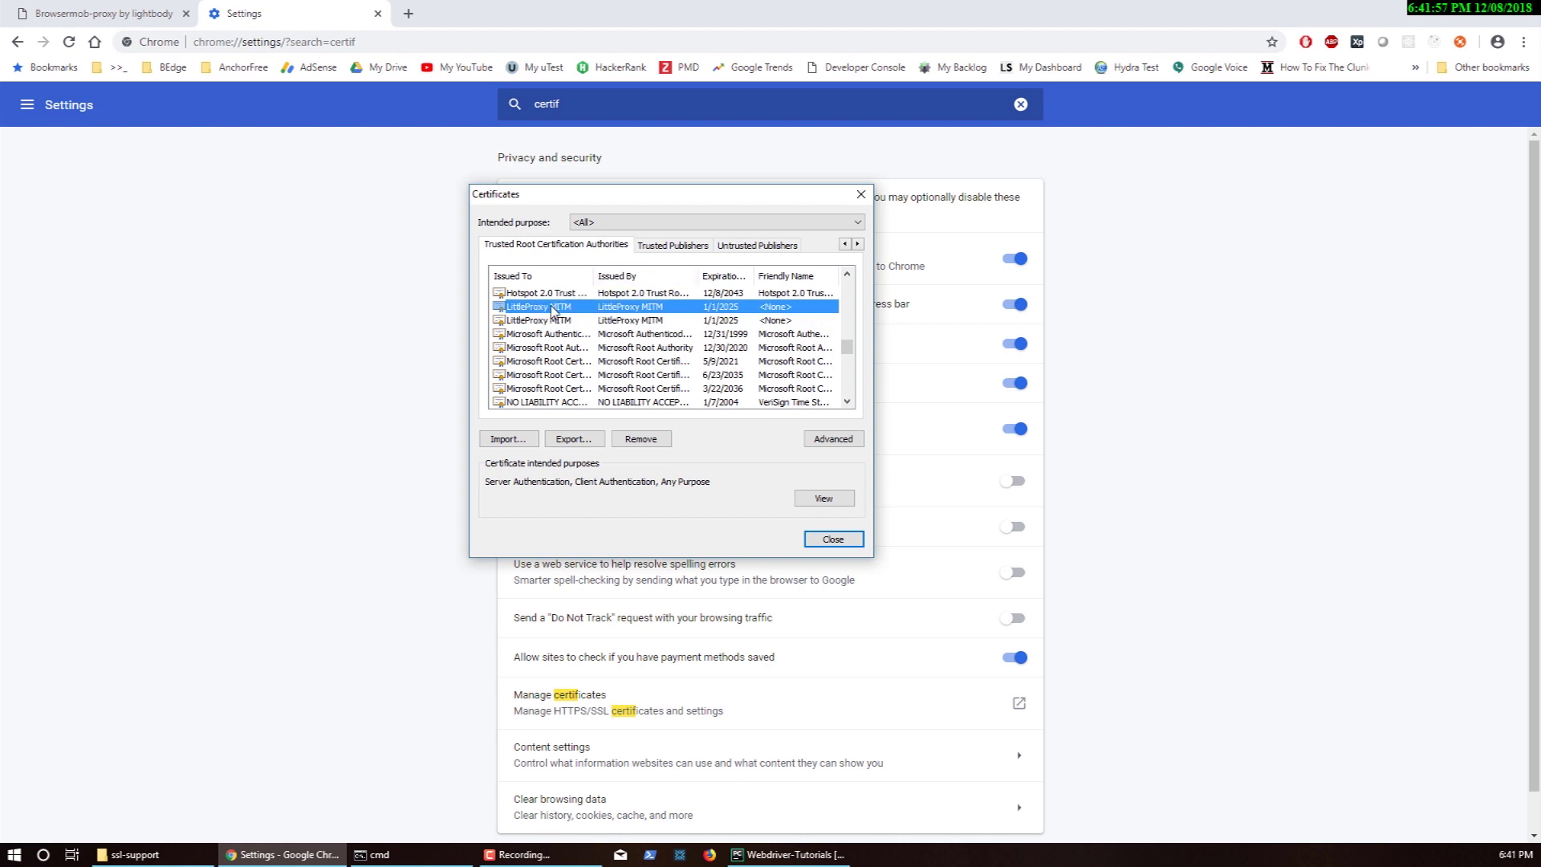
{"action": "left_click", "coordinate": [861, 194]}
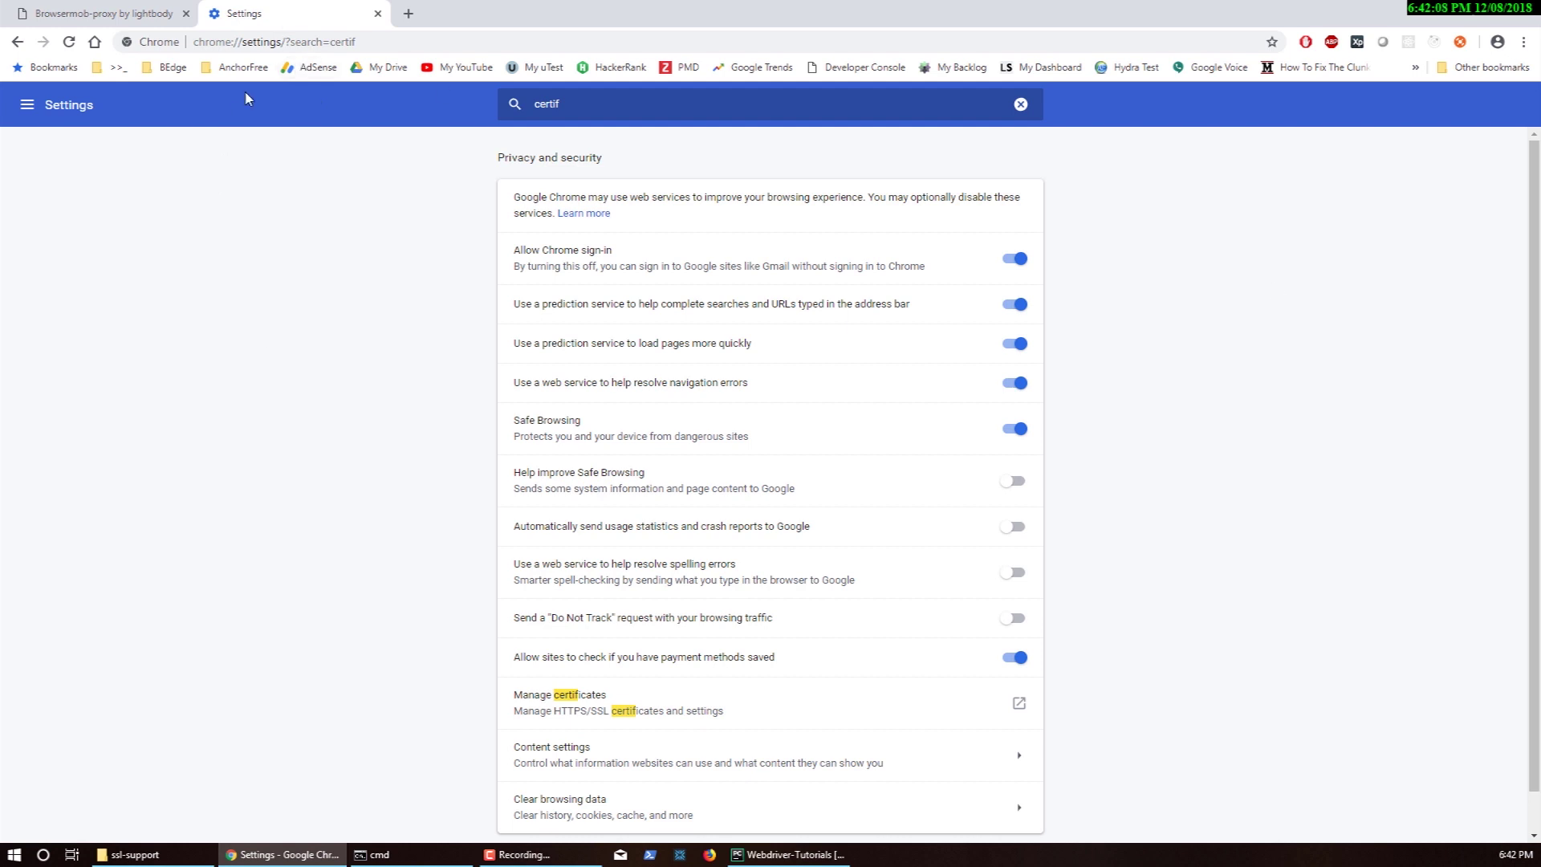
- Open DevTools' Network panel on the BrowserMob Proxy page and reload it to capture its requests
{"action": "left_click", "coordinate": [111, 13]}
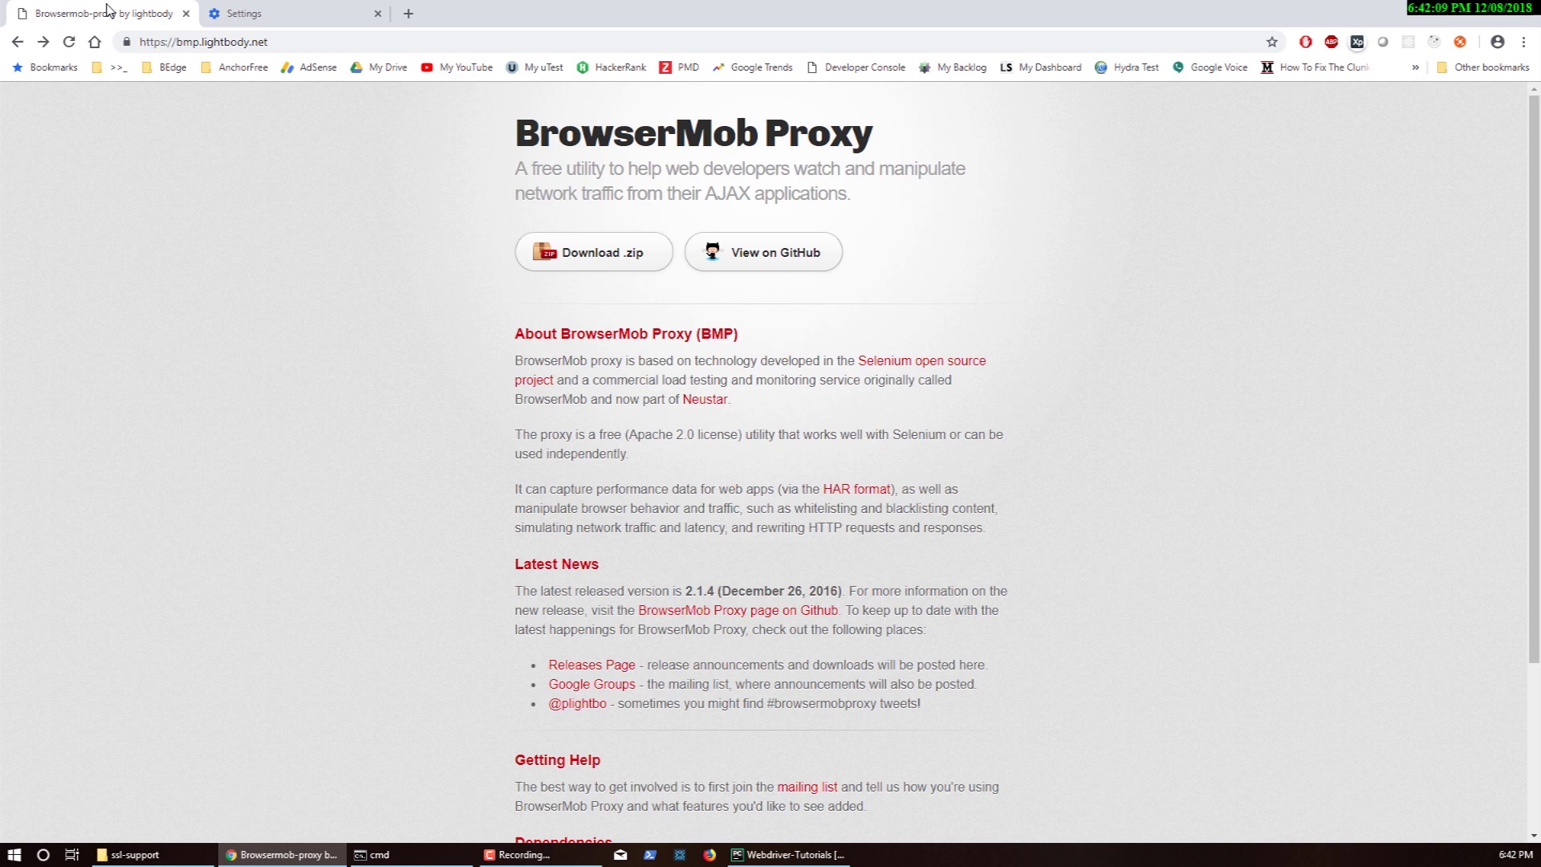
{"action": "left_click", "coordinate": [237, 16]}
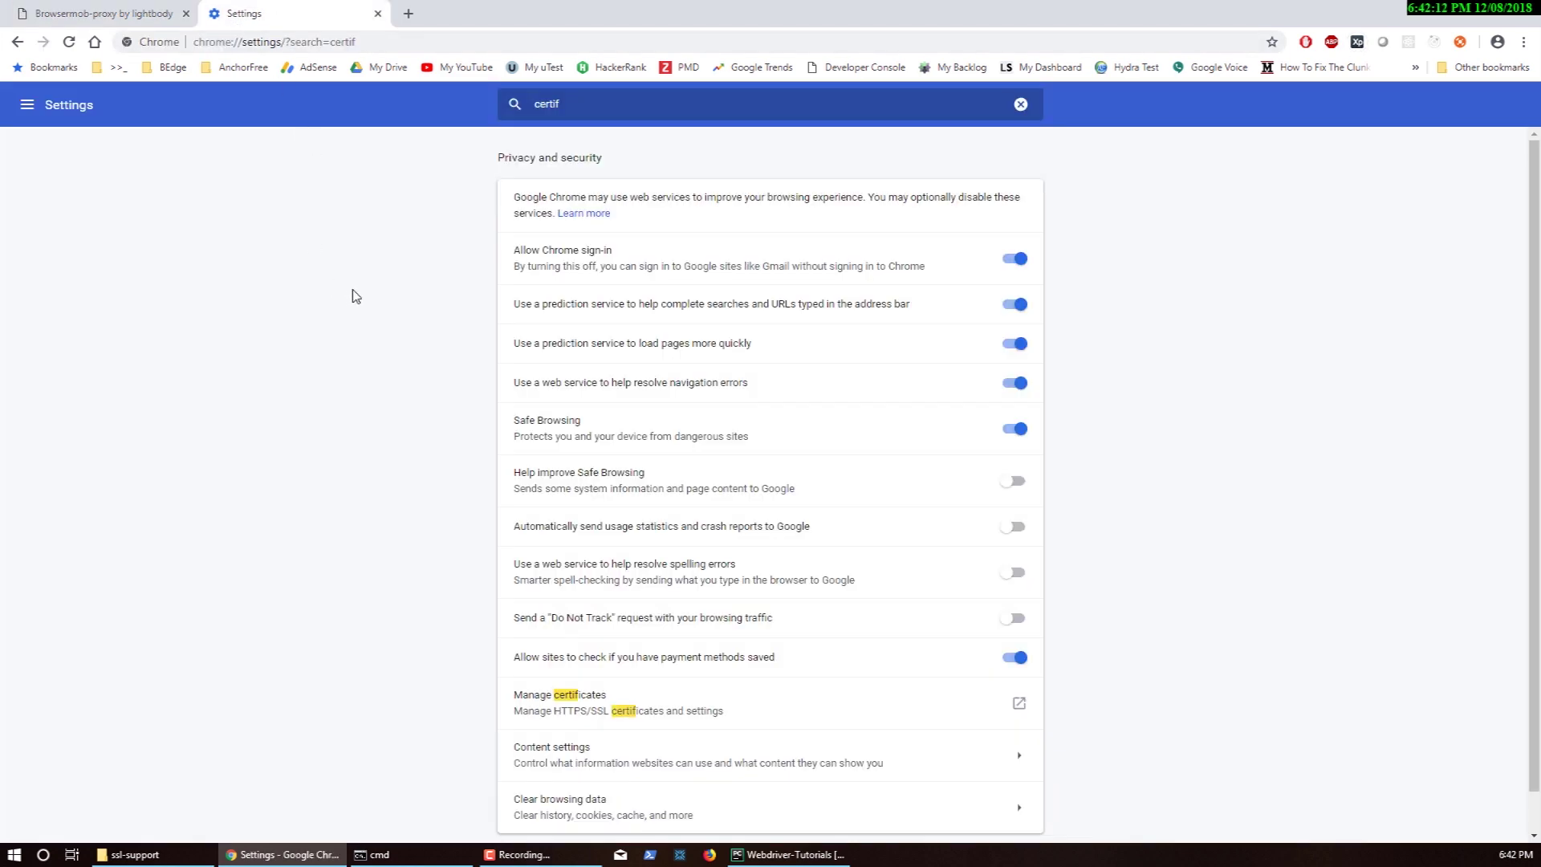
{"action": "key", "text": "ctrl+shift+i"}
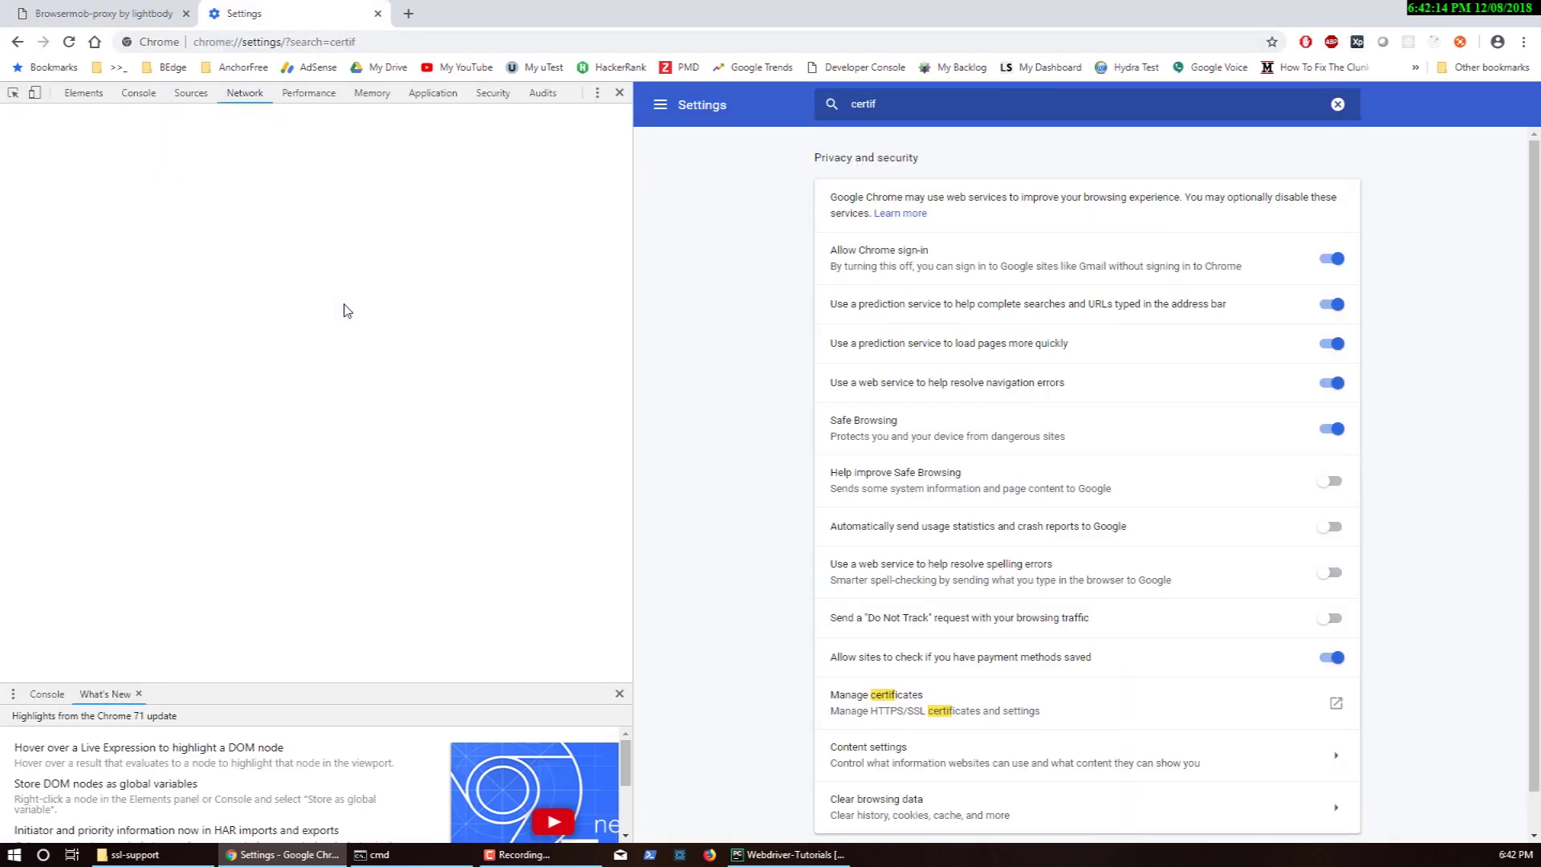
{"action": "left_click", "coordinate": [103, 10]}
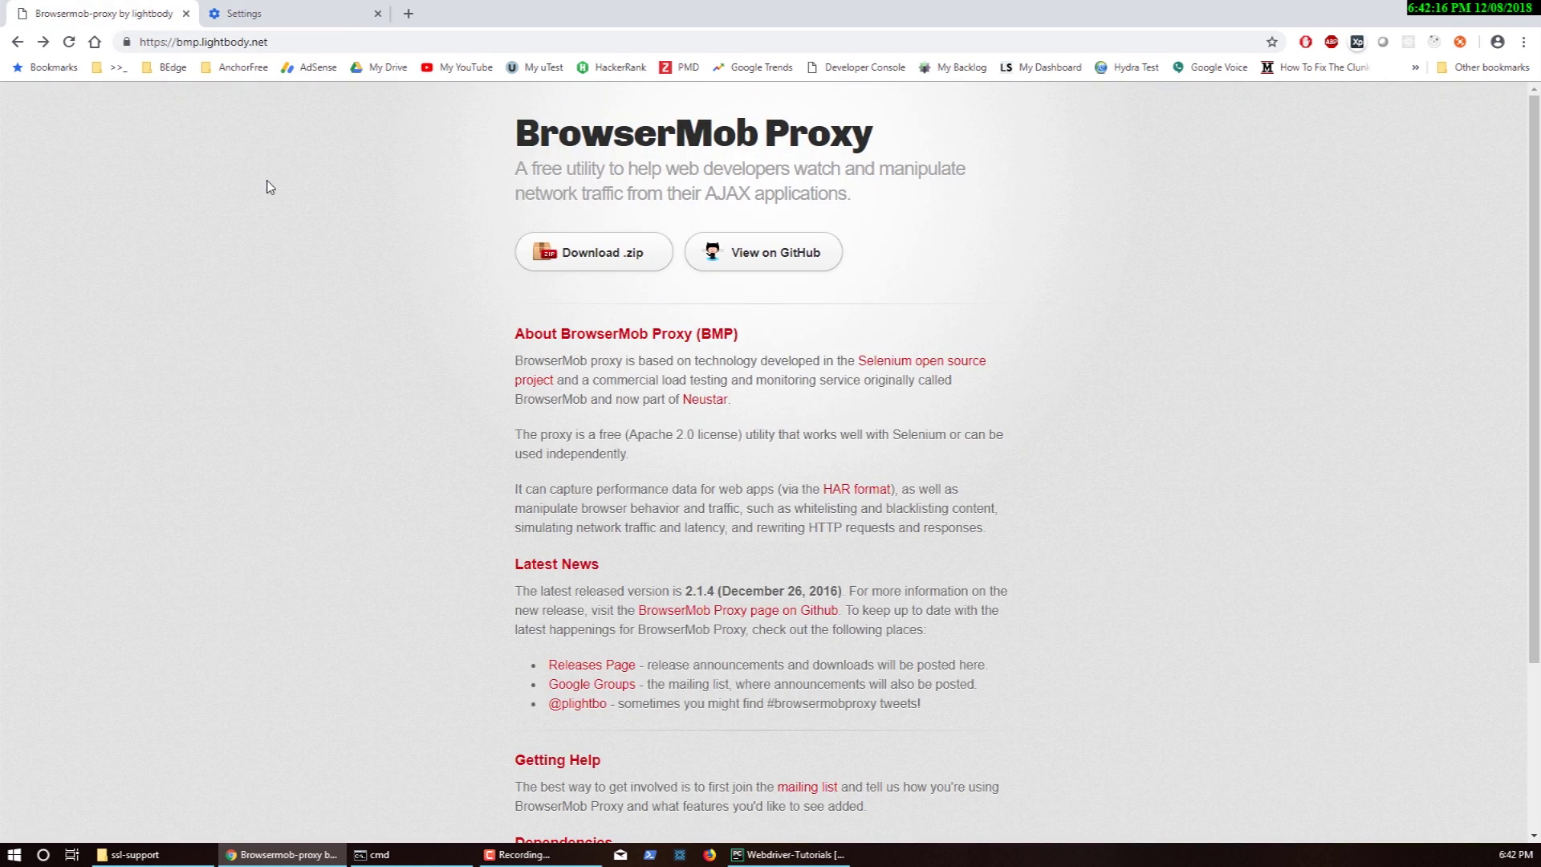
{"action": "key", "text": "ctrl+shift+i"}
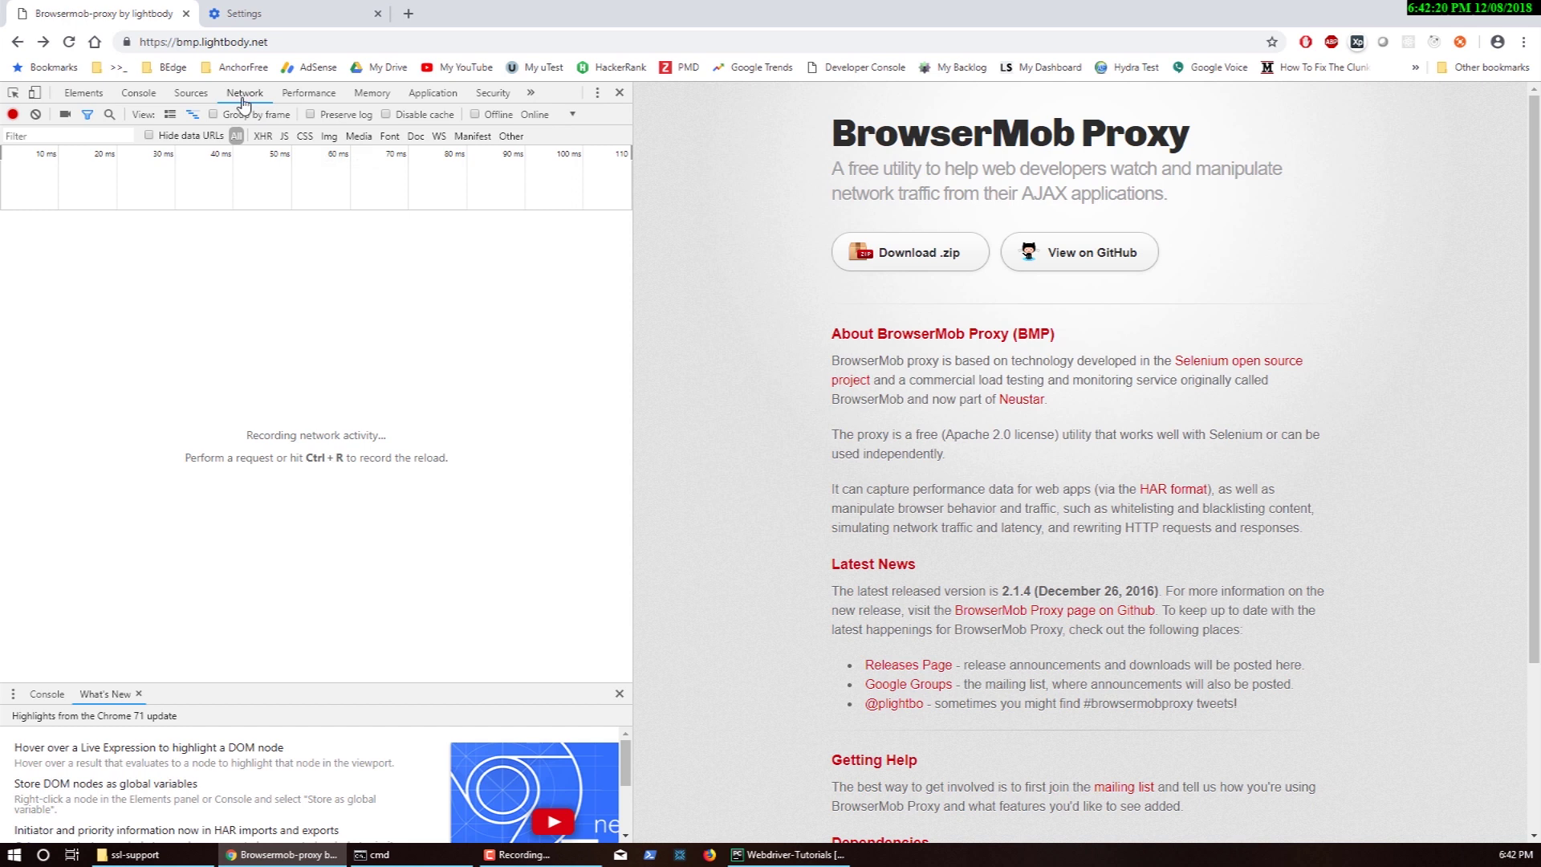
{"action": "key", "text": "ctrl+r"}
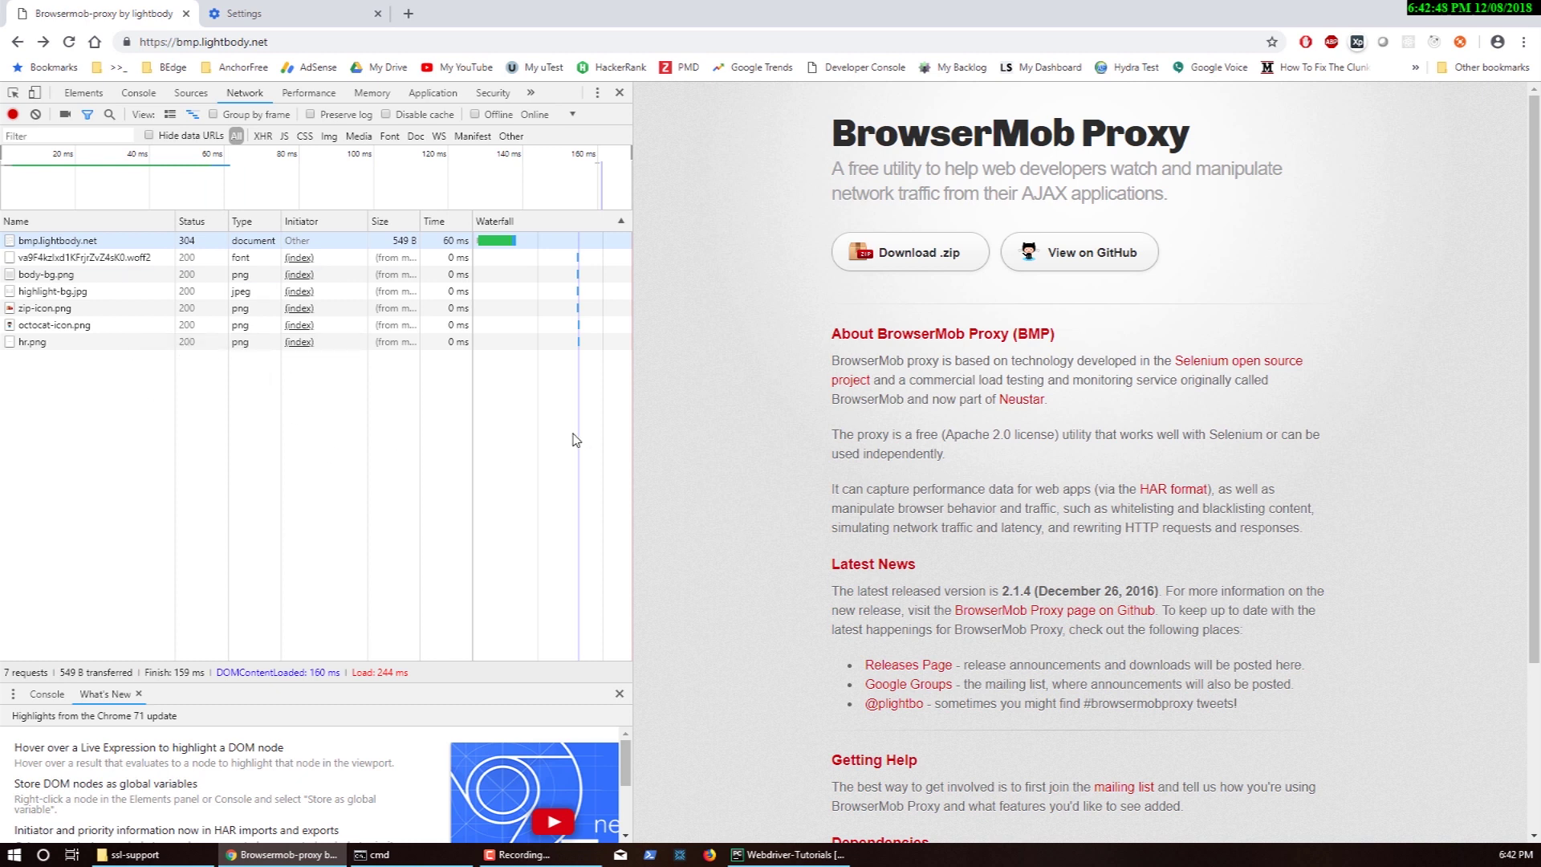
{"action": "key", "text": "F5"}
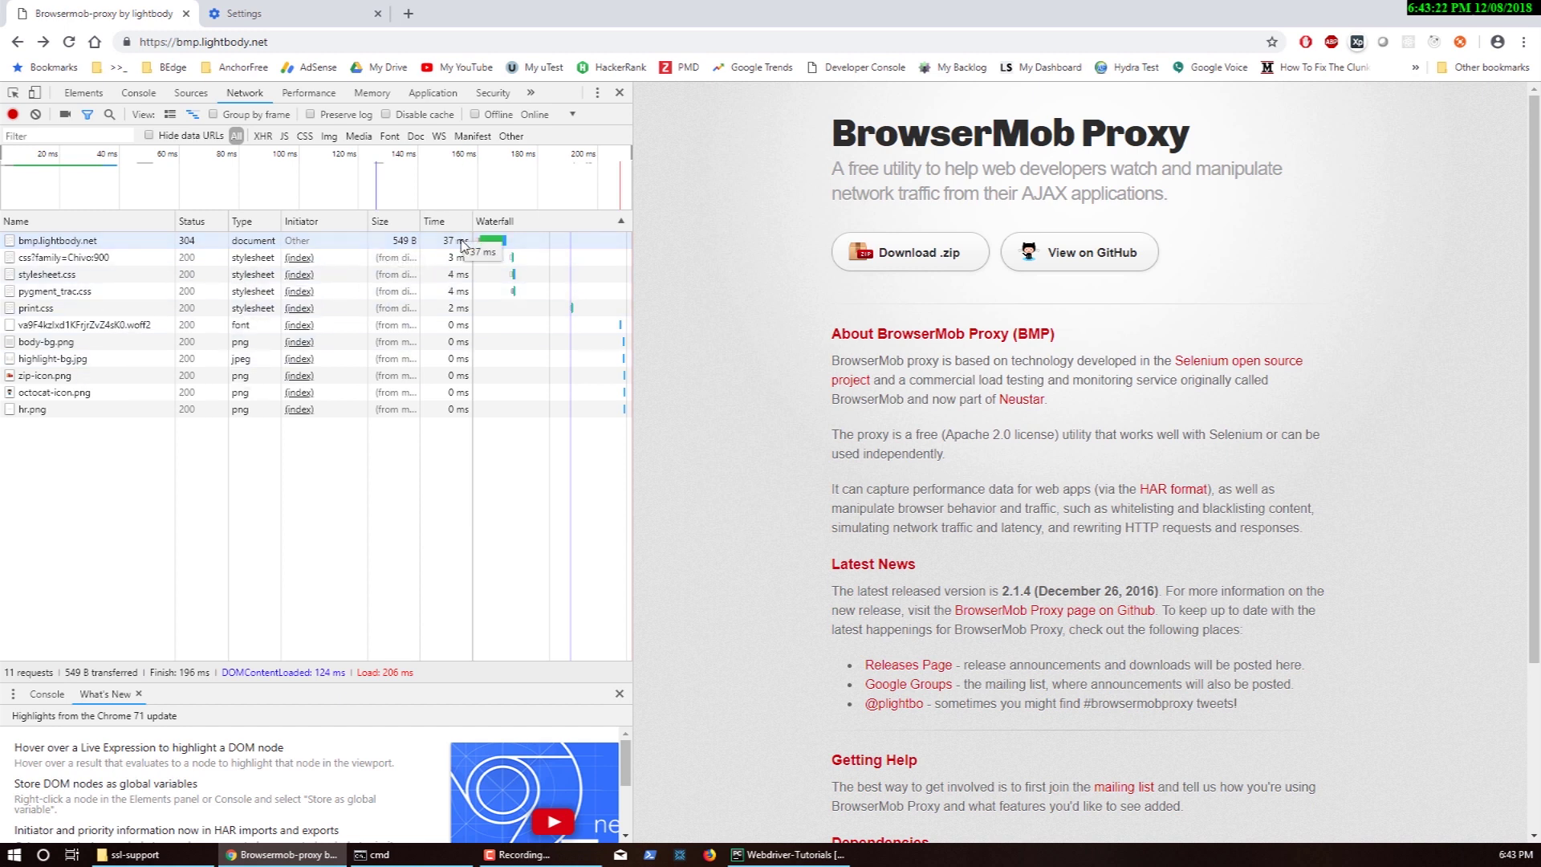
- Close the DevTools panel so the BrowserMob Proxy homepage fills the window
{"action": "left_click", "coordinate": [619, 92]}
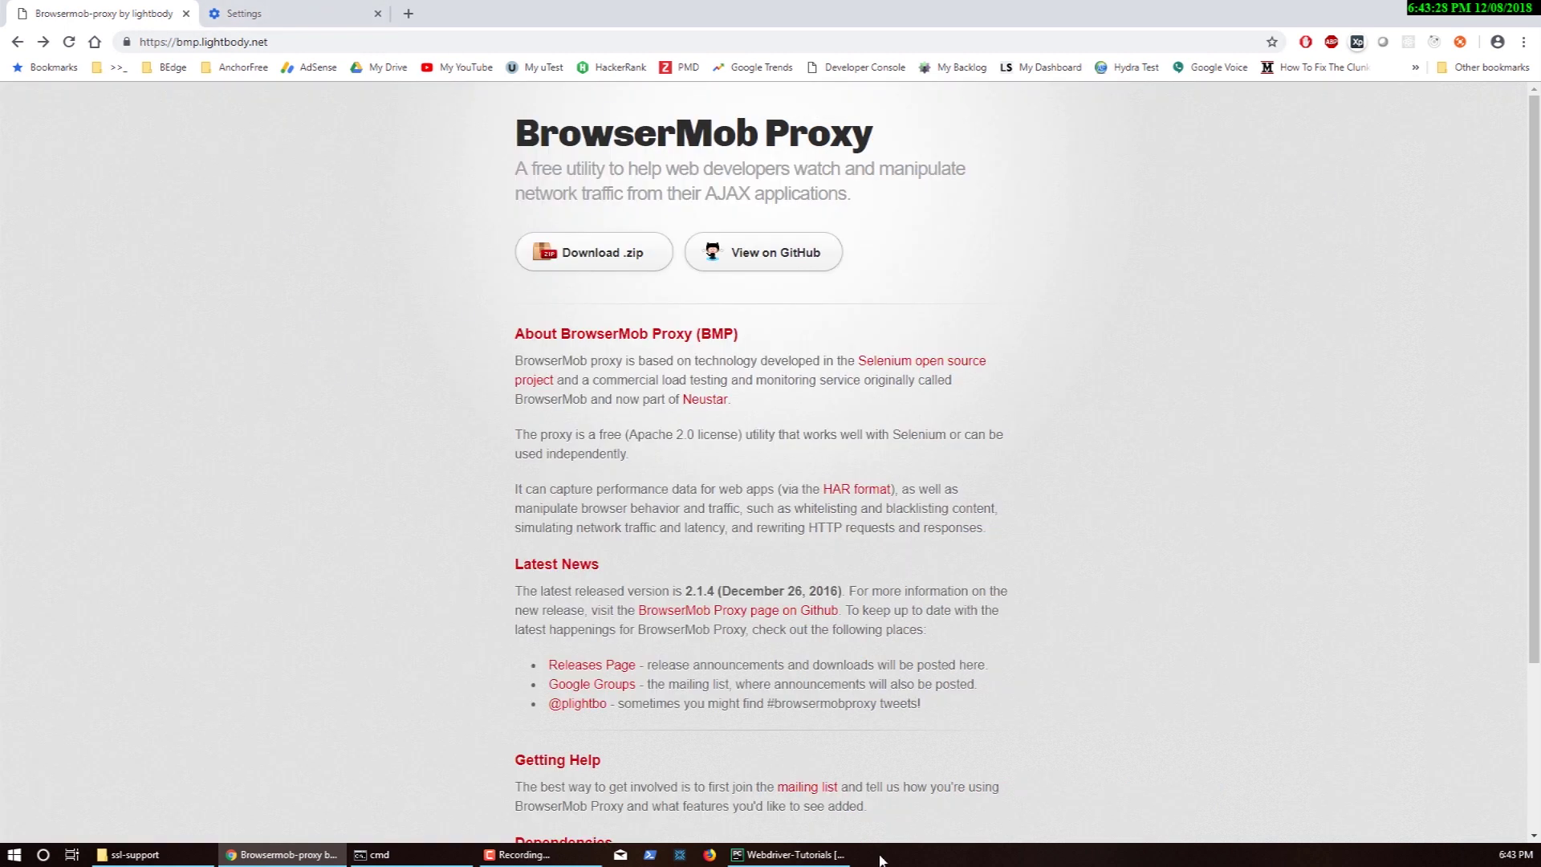
- Open the BrowserMob Proxy repository on GitHub and scroll through its README
{"action": "left_click", "coordinate": [390, 854]}
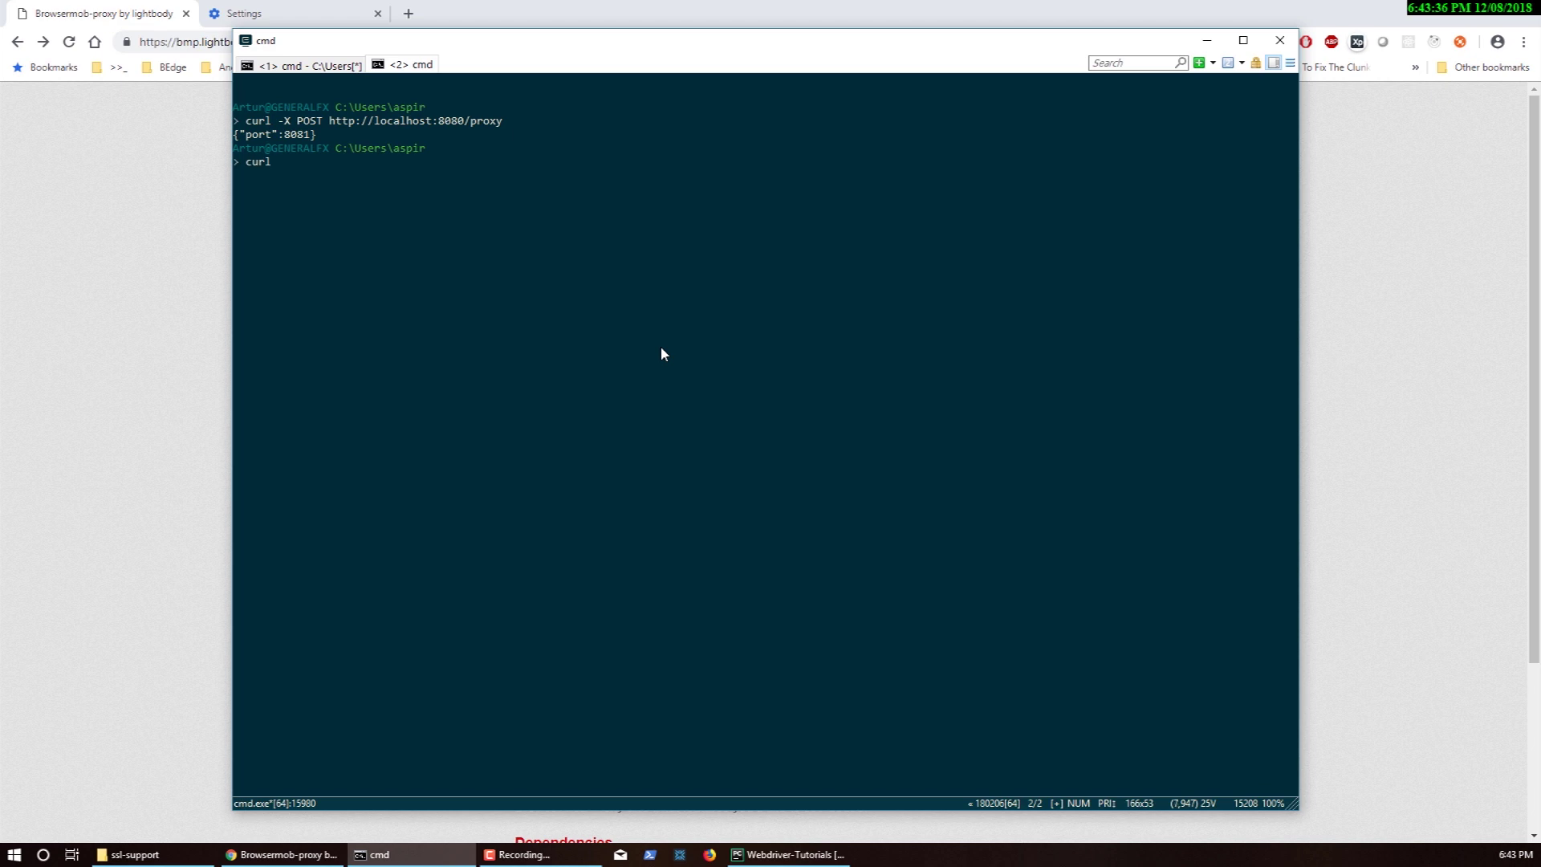
{"action": "left_click", "coordinate": [177, 163]}
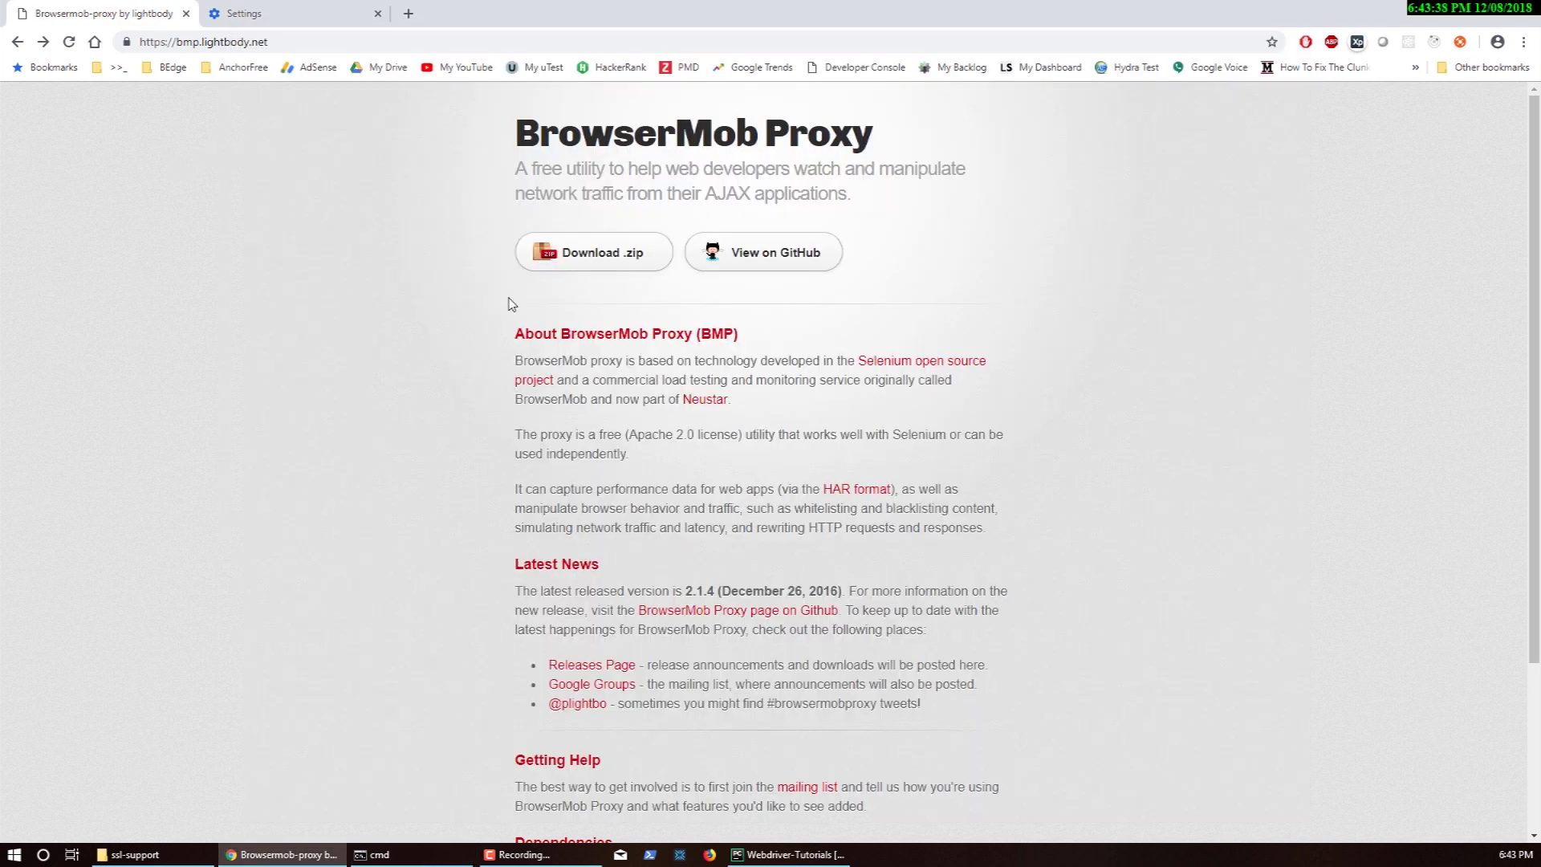
{"action": "left_click", "coordinate": [764, 257]}
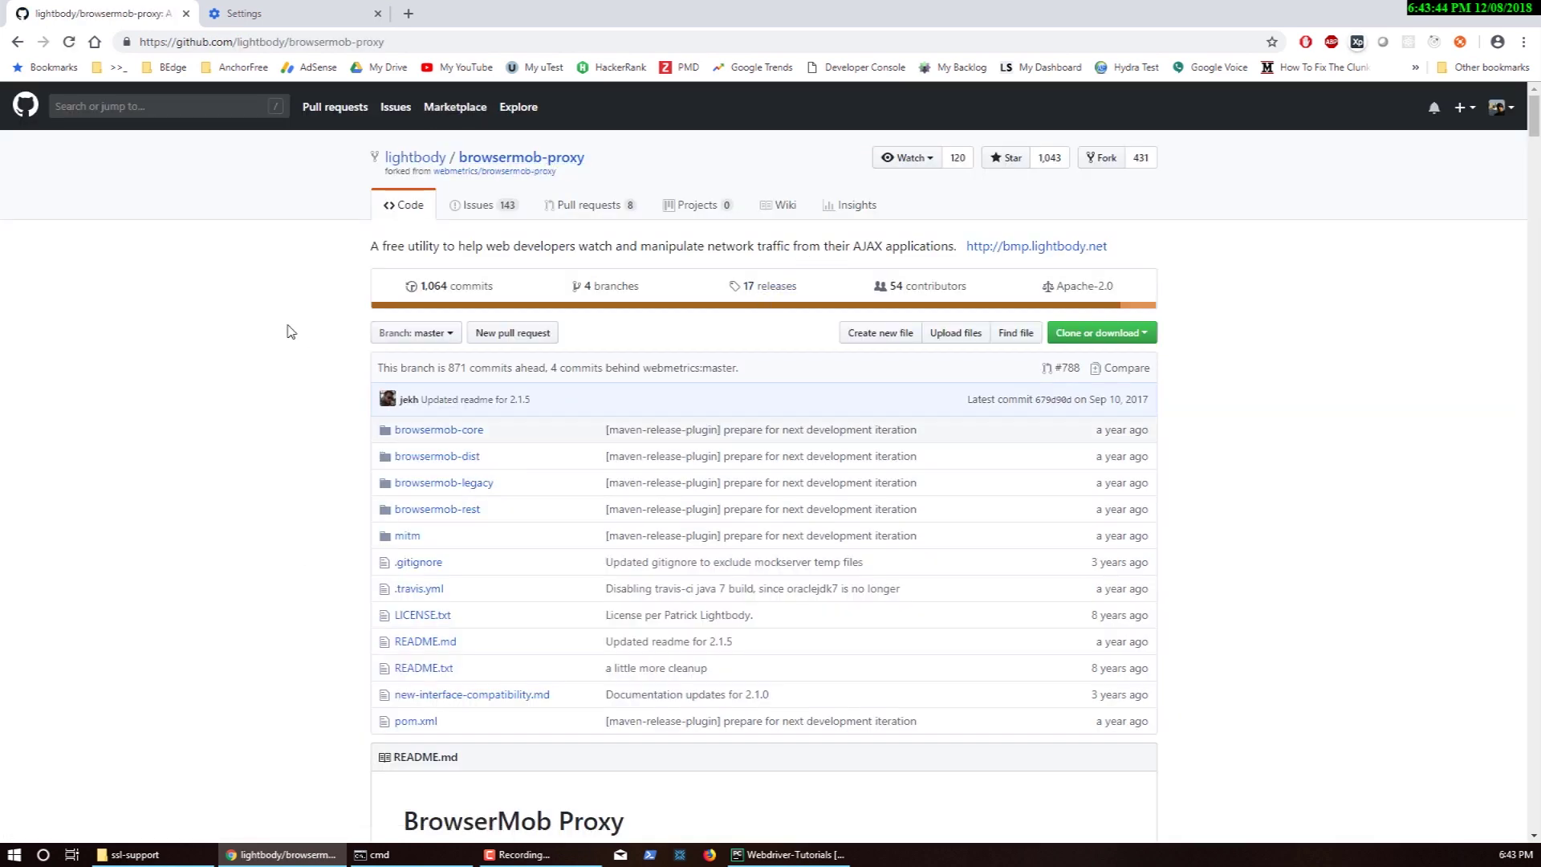
{"action": "scroll", "coordinate": [306, 438], "scroll_direction": "down", "scroll_amount": 2}
{"action": "scroll", "coordinate": [306, 439], "scroll_direction": "down", "scroll_amount": 5}
{"action": "scroll", "coordinate": [487, 414], "scroll_direction": "down", "scroll_amount": 14}
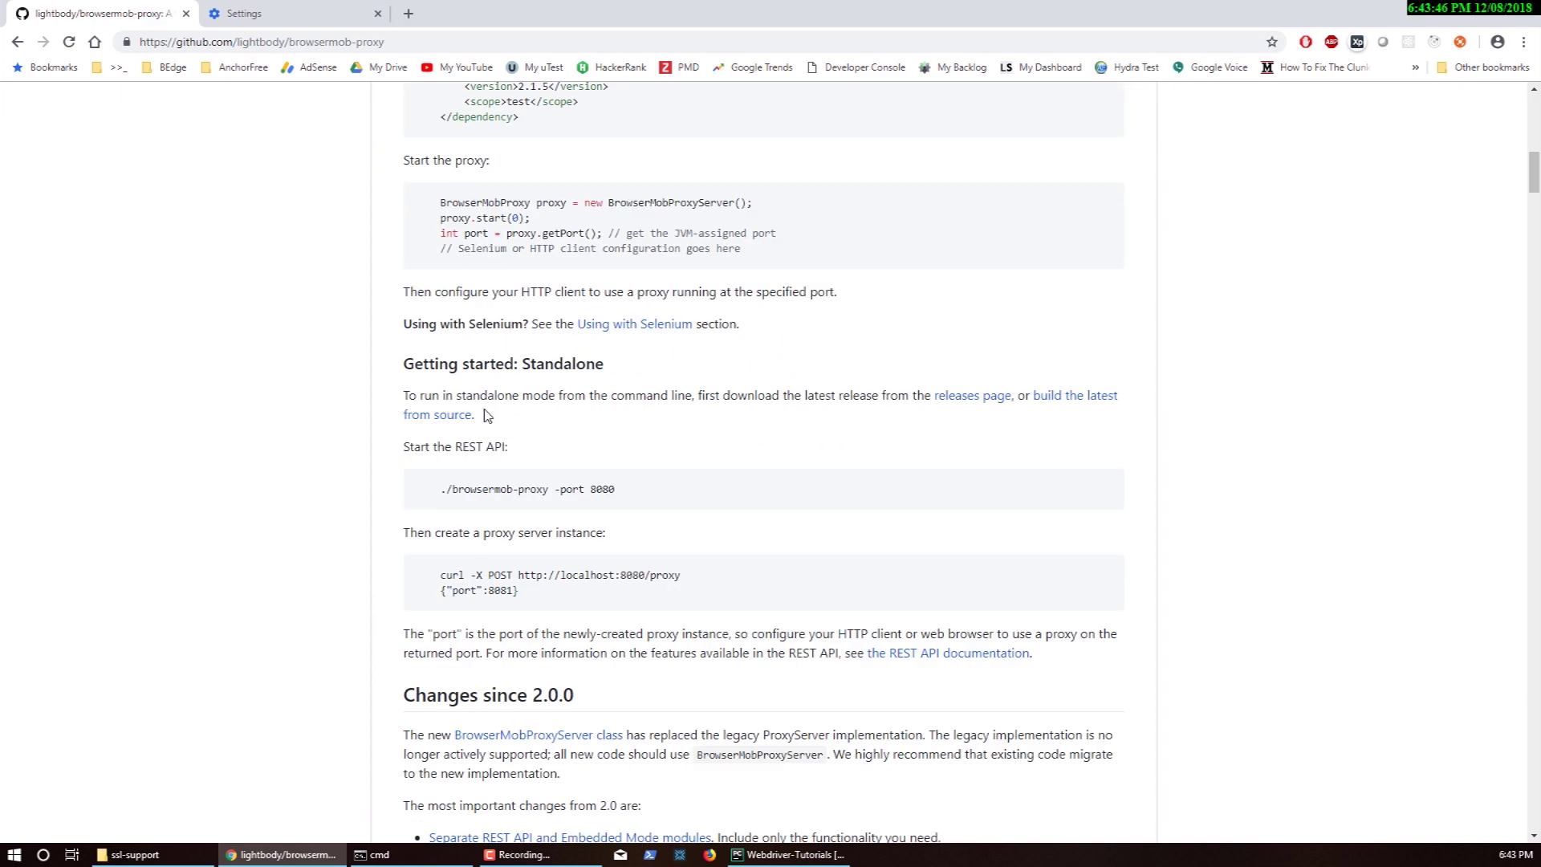
{"action": "scroll", "coordinate": [486, 413], "scroll_direction": "down", "scroll_amount": 18}
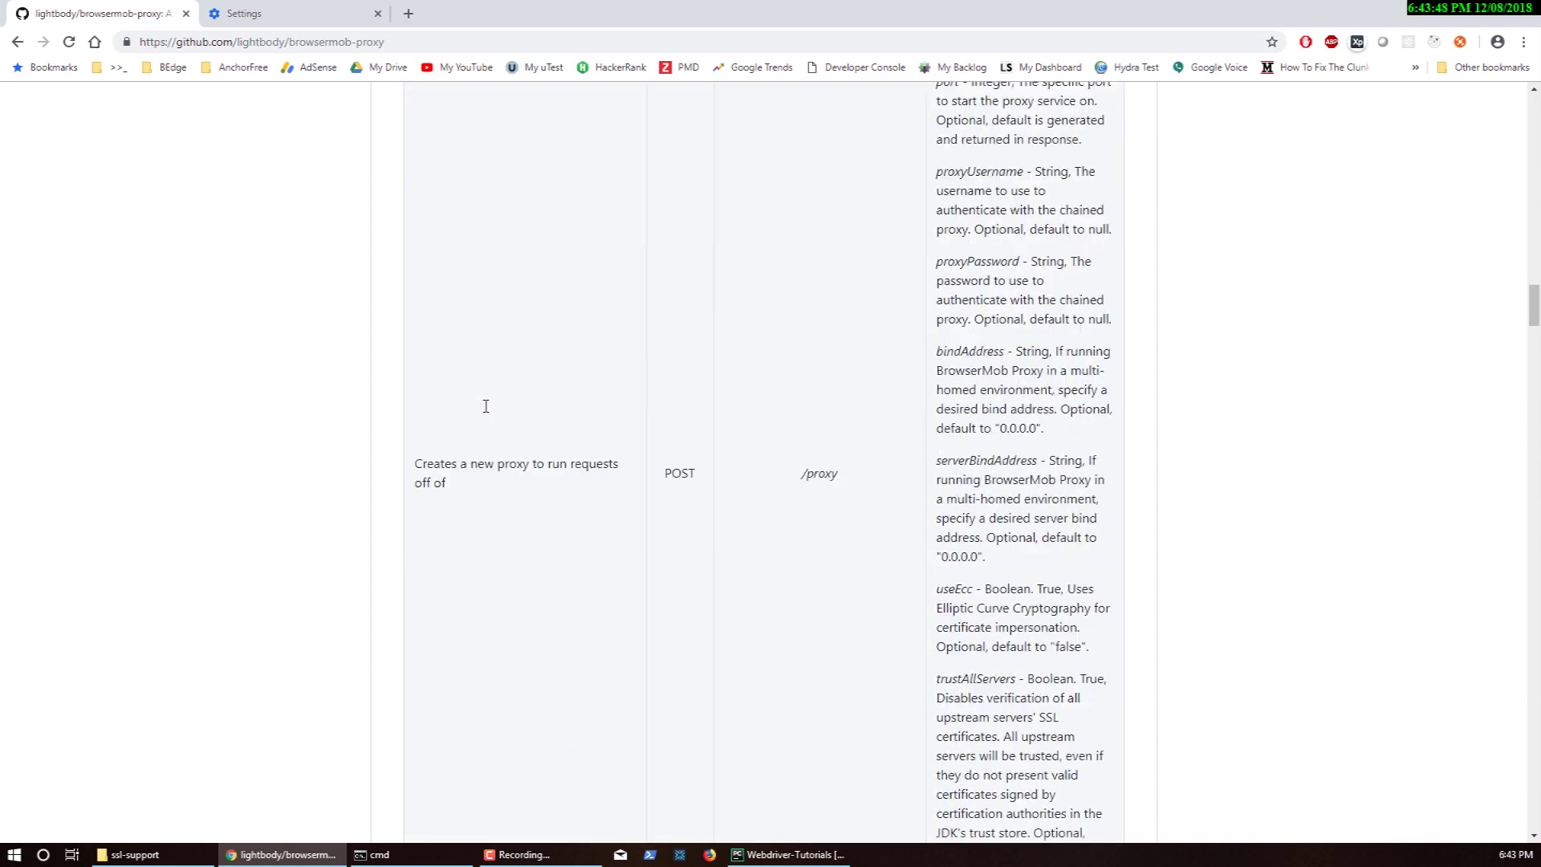
{"action": "scroll", "coordinate": [487, 413], "scroll_direction": "up", "scroll_amount": 5}
{"action": "scroll", "coordinate": [485, 412], "scroll_direction": "down", "scroll_amount": 7}
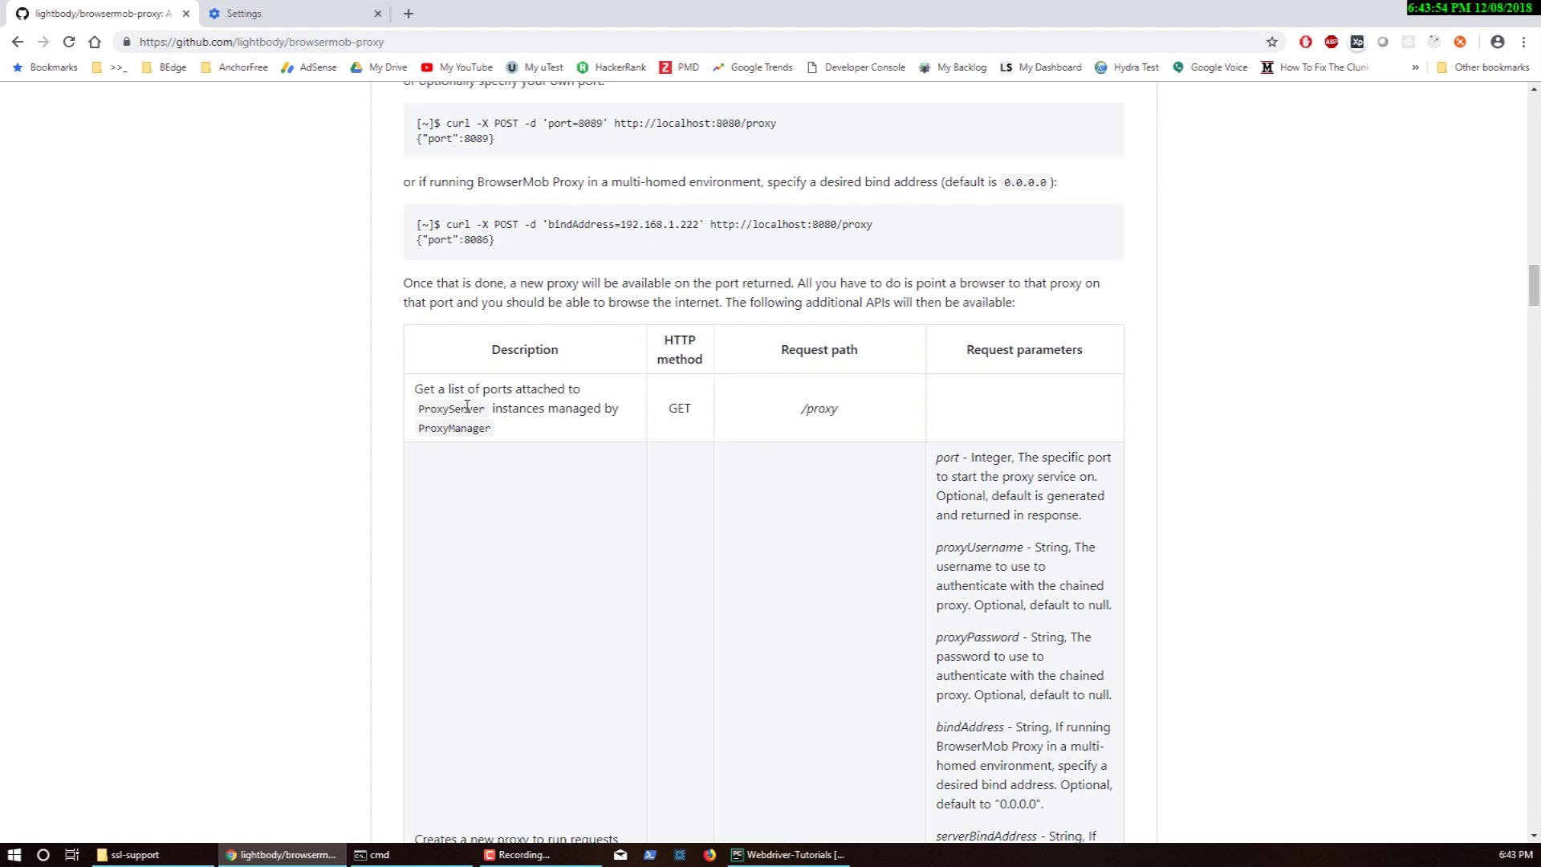
{"action": "scroll", "coordinate": [578, 385], "scroll_direction": "up", "scroll_amount": 2}
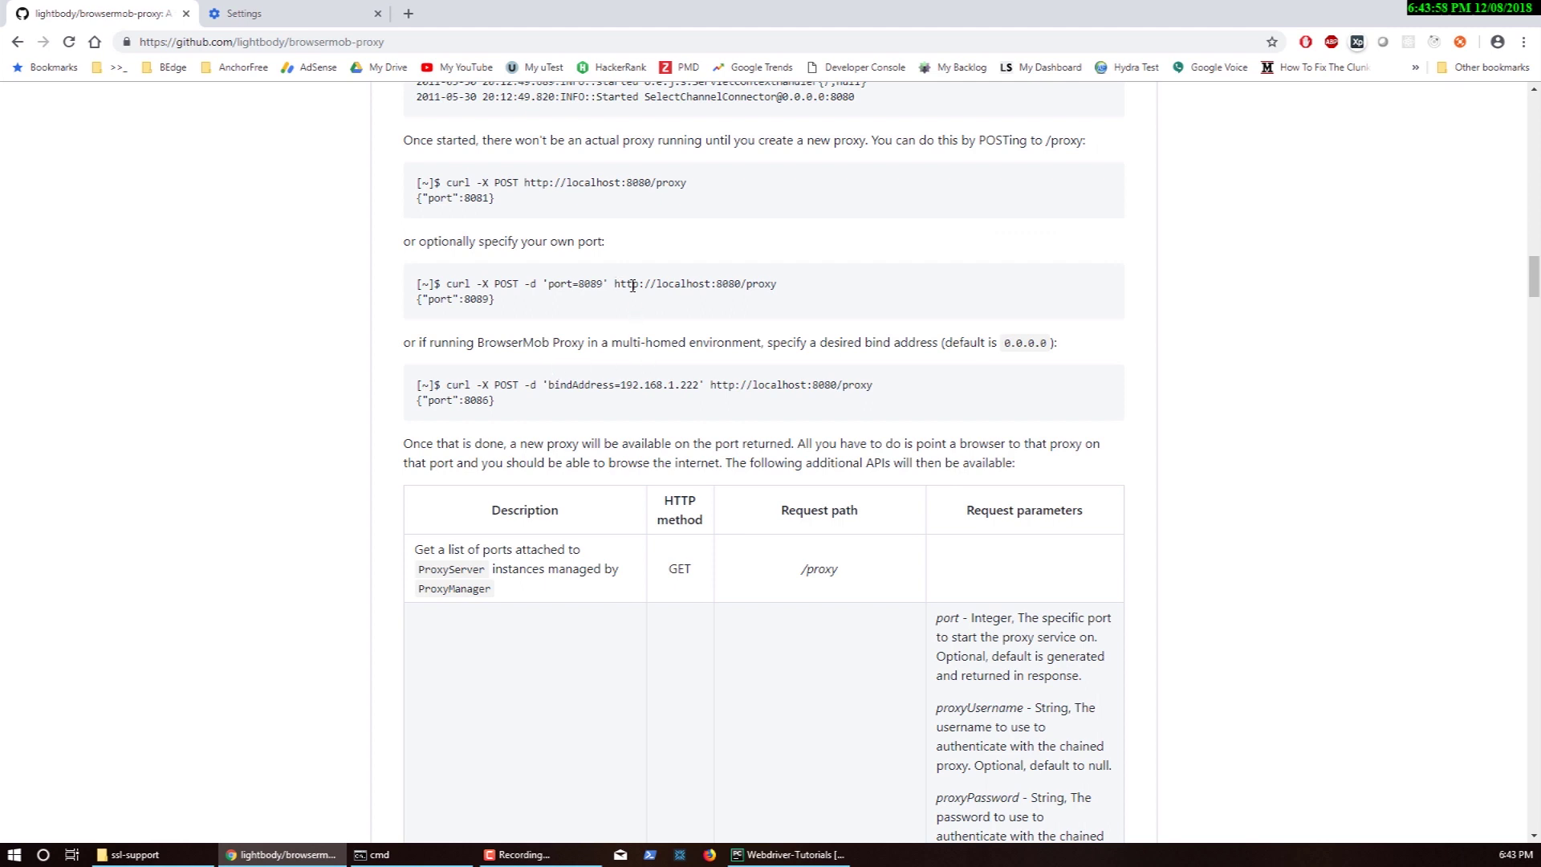
- Highlight the localhost:8080 curl example URL and the POST /proxy row in the REST API table
{"action": "left_click_drag", "start_coordinate": [615, 284], "coordinate": [740, 281]}
{"action": "scroll", "coordinate": [321, 506], "scroll_direction": "down", "scroll_amount": 2}
{"action": "scroll", "coordinate": [326, 528], "scroll_direction": "down", "scroll_amount": 8}
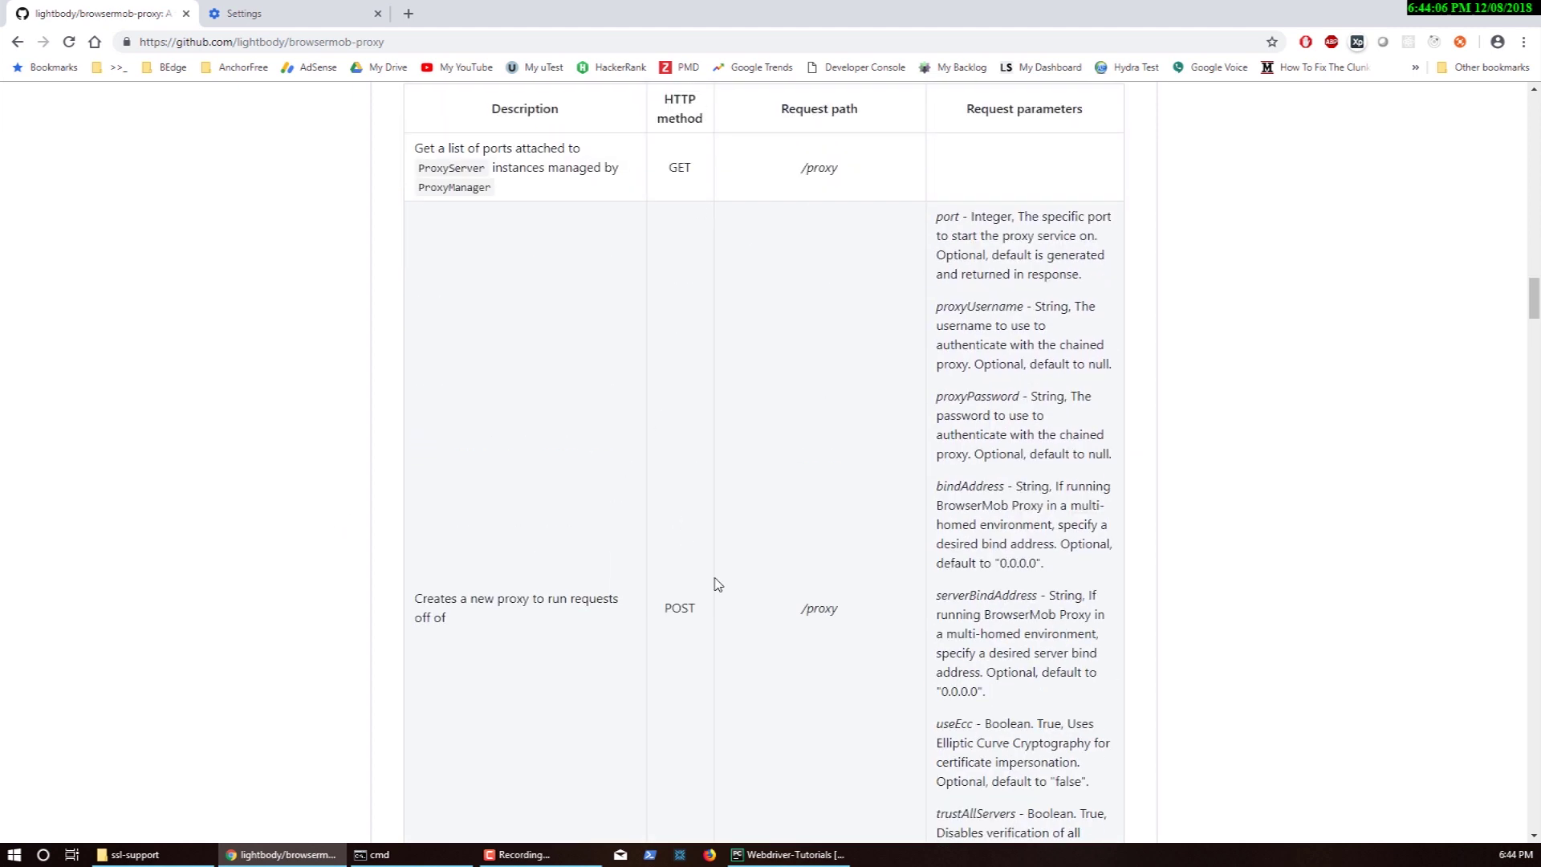
{"action": "double_click", "coordinate": [677, 610]}
{"action": "left_click_drag", "start_coordinate": [801, 609], "coordinate": [866, 621]}
- Highlight the PUT /proxy/[port]/har row, then return to the command prompt
{"action": "scroll", "coordinate": [705, 575], "scroll_direction": "down", "scroll_amount": 9}
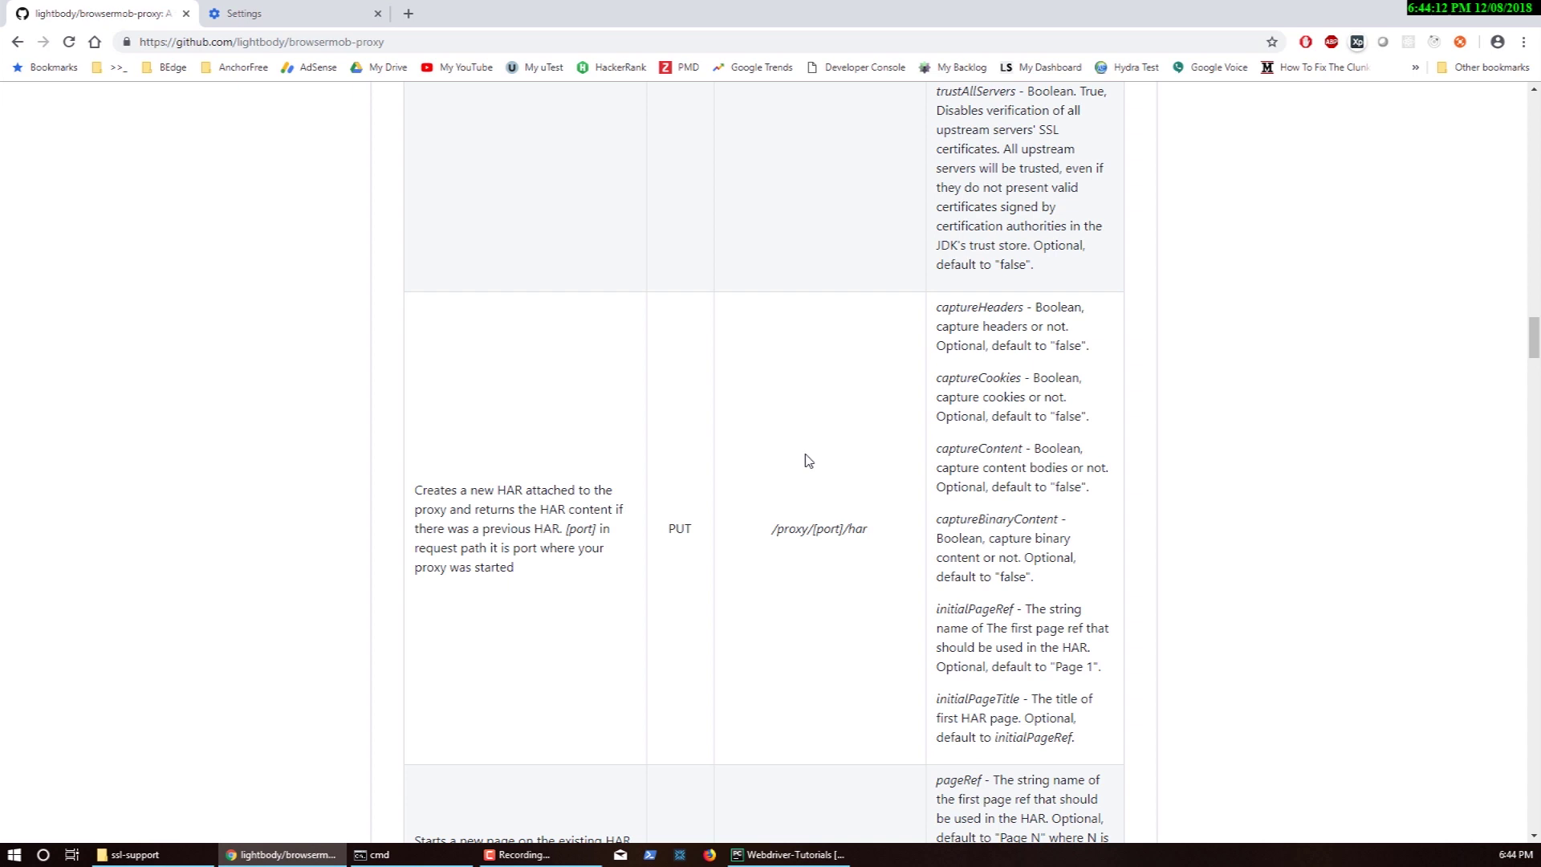
{"action": "scroll", "coordinate": [813, 478], "scroll_direction": "down", "scroll_amount": 2}
{"action": "double_click", "coordinate": [679, 367]}
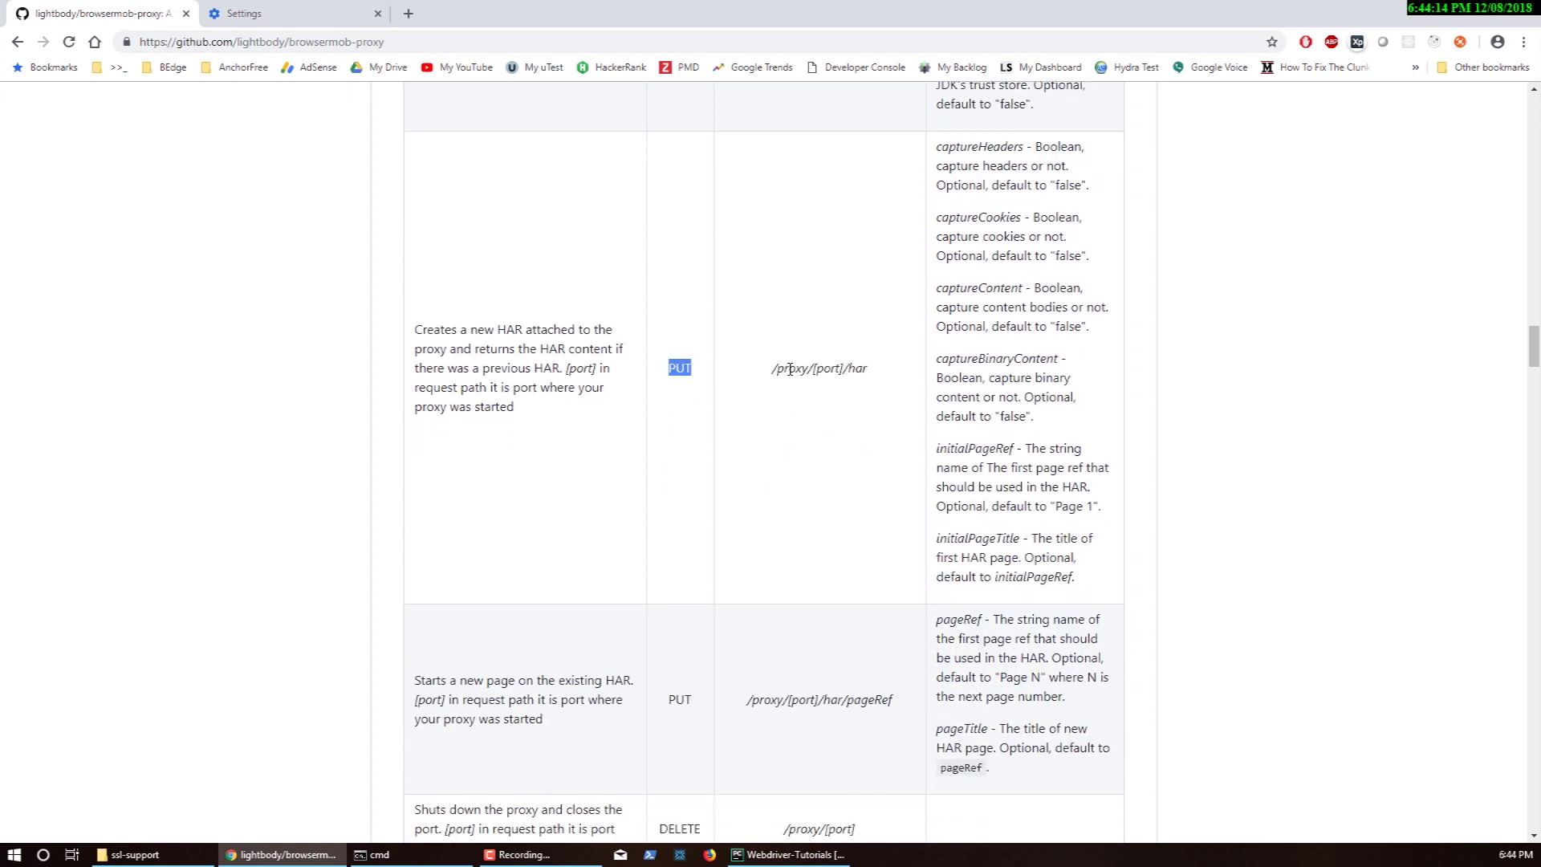
{"action": "left_click_drag", "start_coordinate": [772, 368], "coordinate": [871, 374]}
{"action": "left_click", "coordinate": [874, 382]}
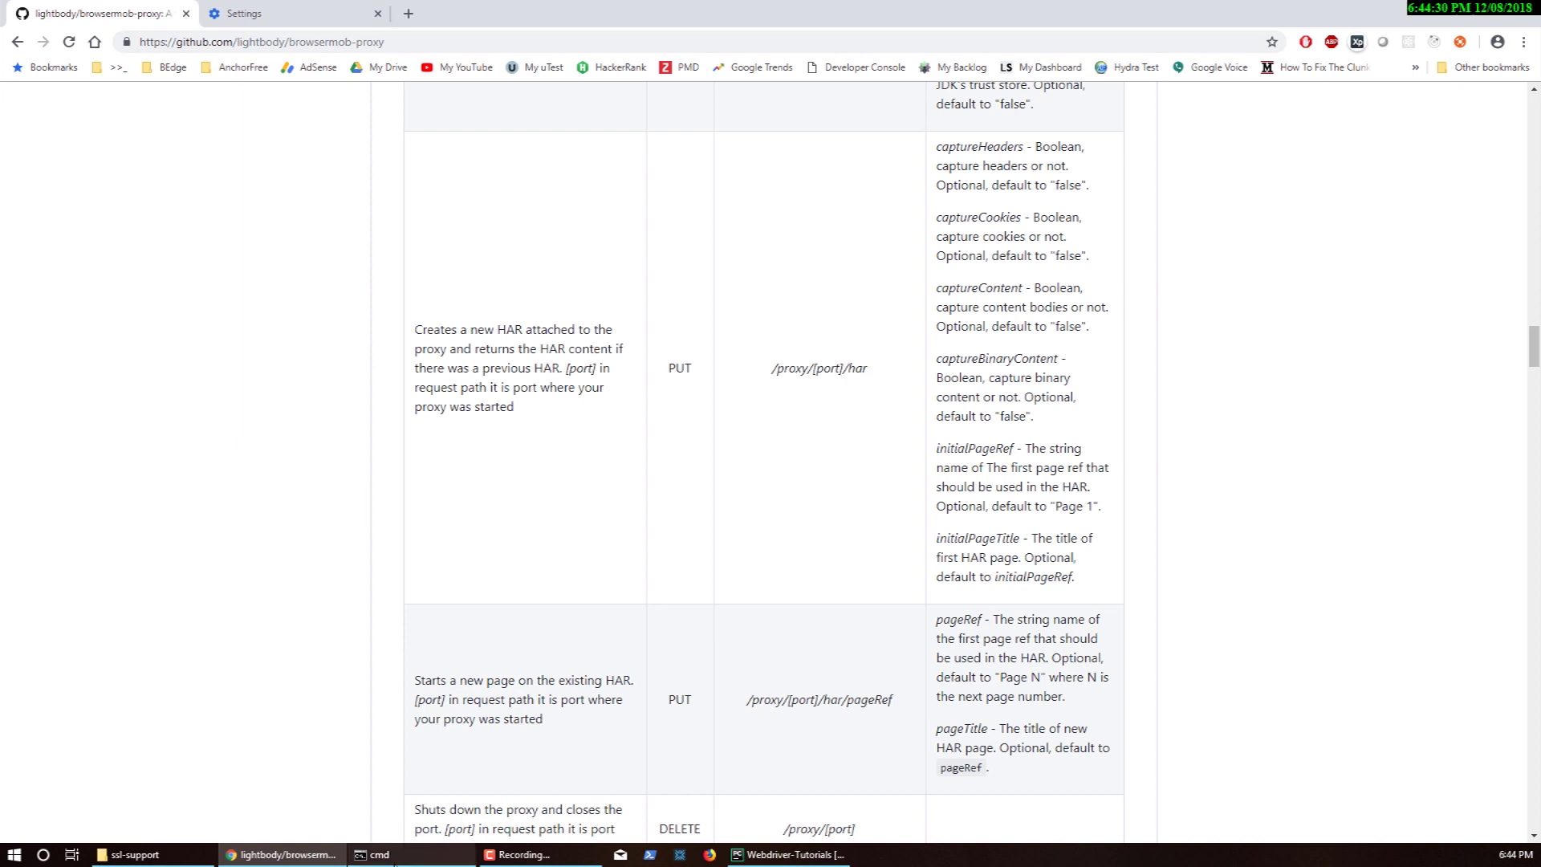
{"action": "left_click", "coordinate": [395, 861]}
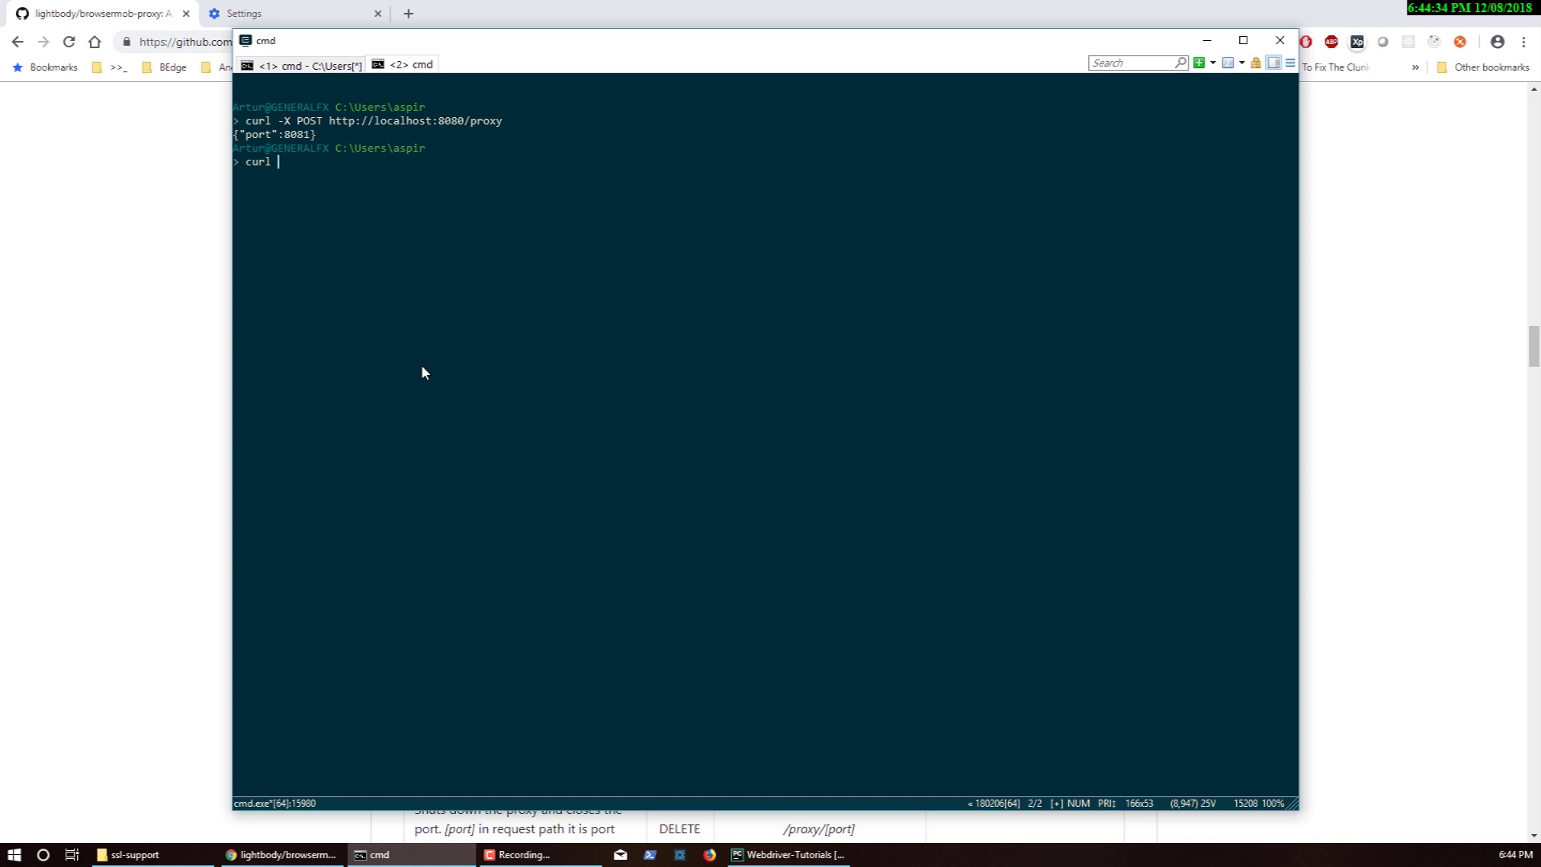
{"action": "type", "text": "- PUT"}
{"action": "key", "text": "Left"}
{"action": "key", "text": "Left"}
{"action": "key", "text": "Left"}
{"action": "key", "text": "Left"}
{"action": "type", "text": "X PUT http://localh"}
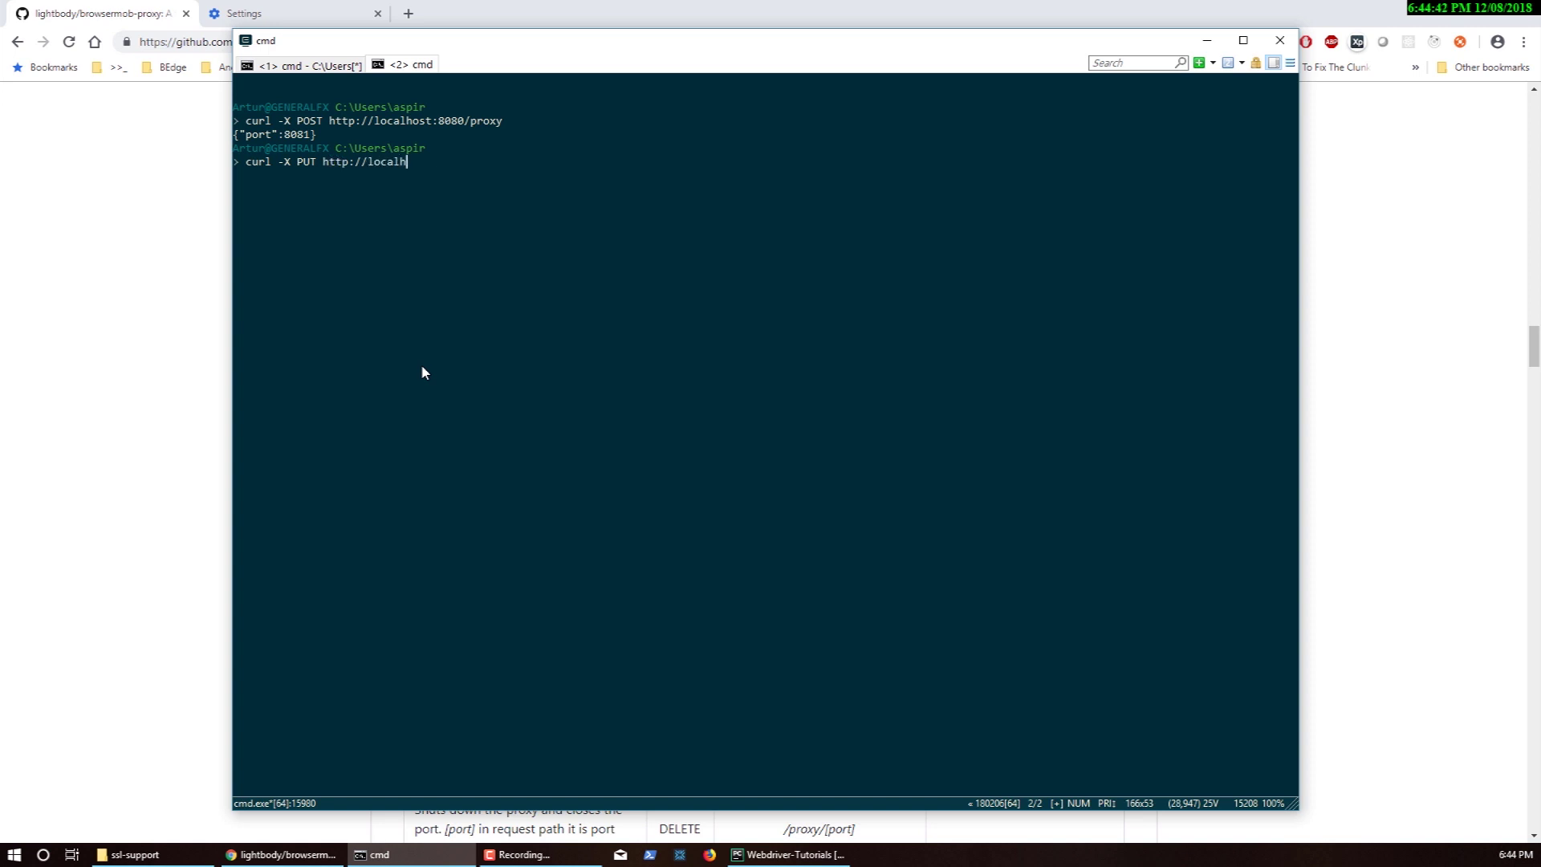
{"action": "type", "text": "ost:8080/p"}
{"action": "type", "text": "roxy/"}
{"action": "type", "text": "8081/"}
{"action": "type", "text": "ha"}
{"action": "type", "text": "r"}
{"action": "key", "text": "Return"}
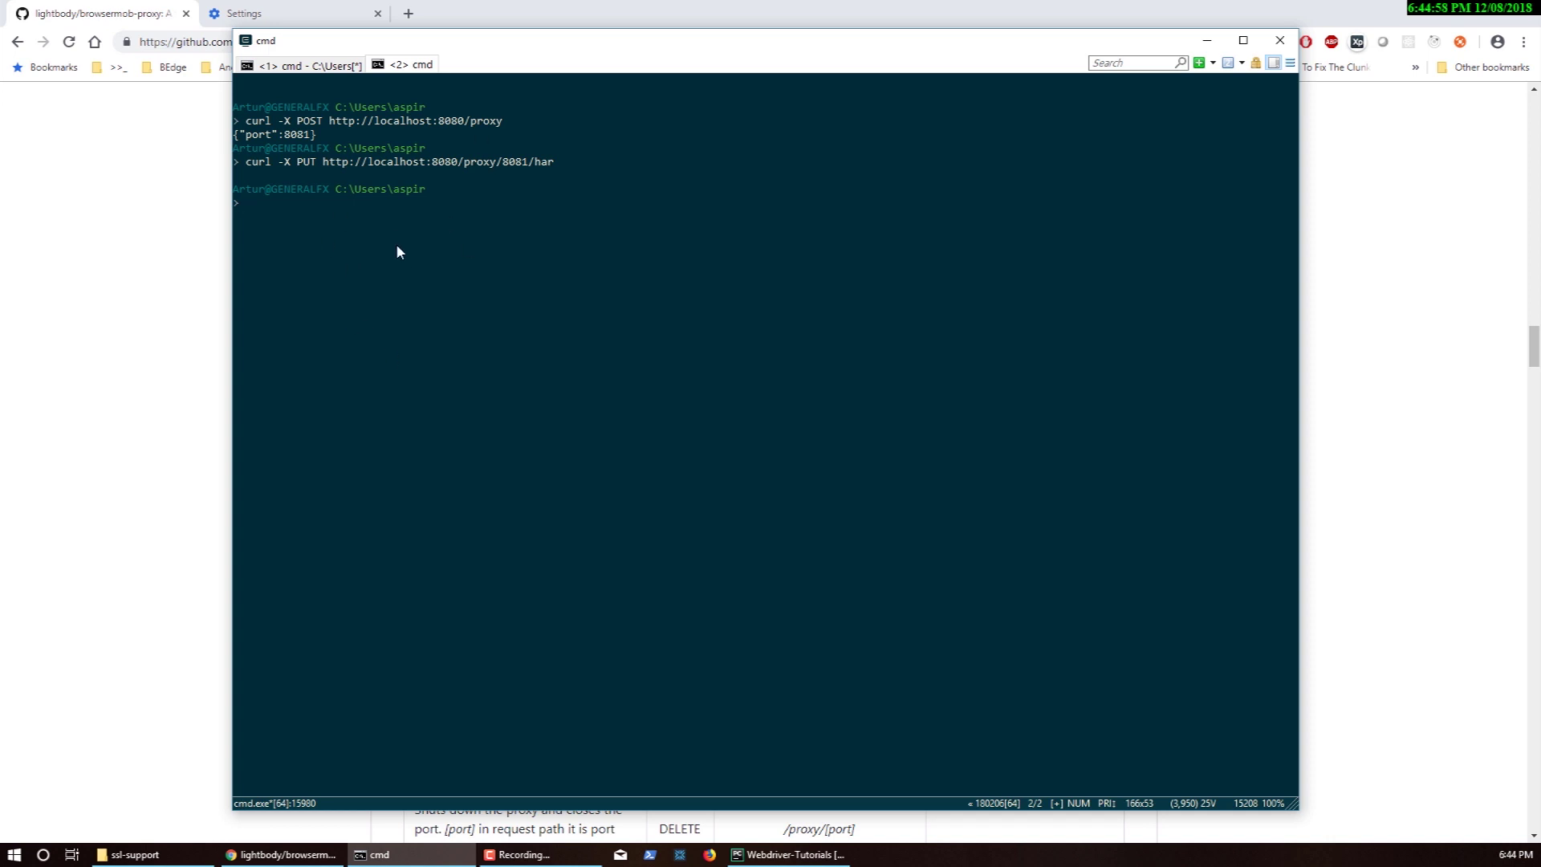
{"action": "type", "text": "curl"}
{"action": "key", "text": "Up"}
{"action": "key", "text": "Home"}
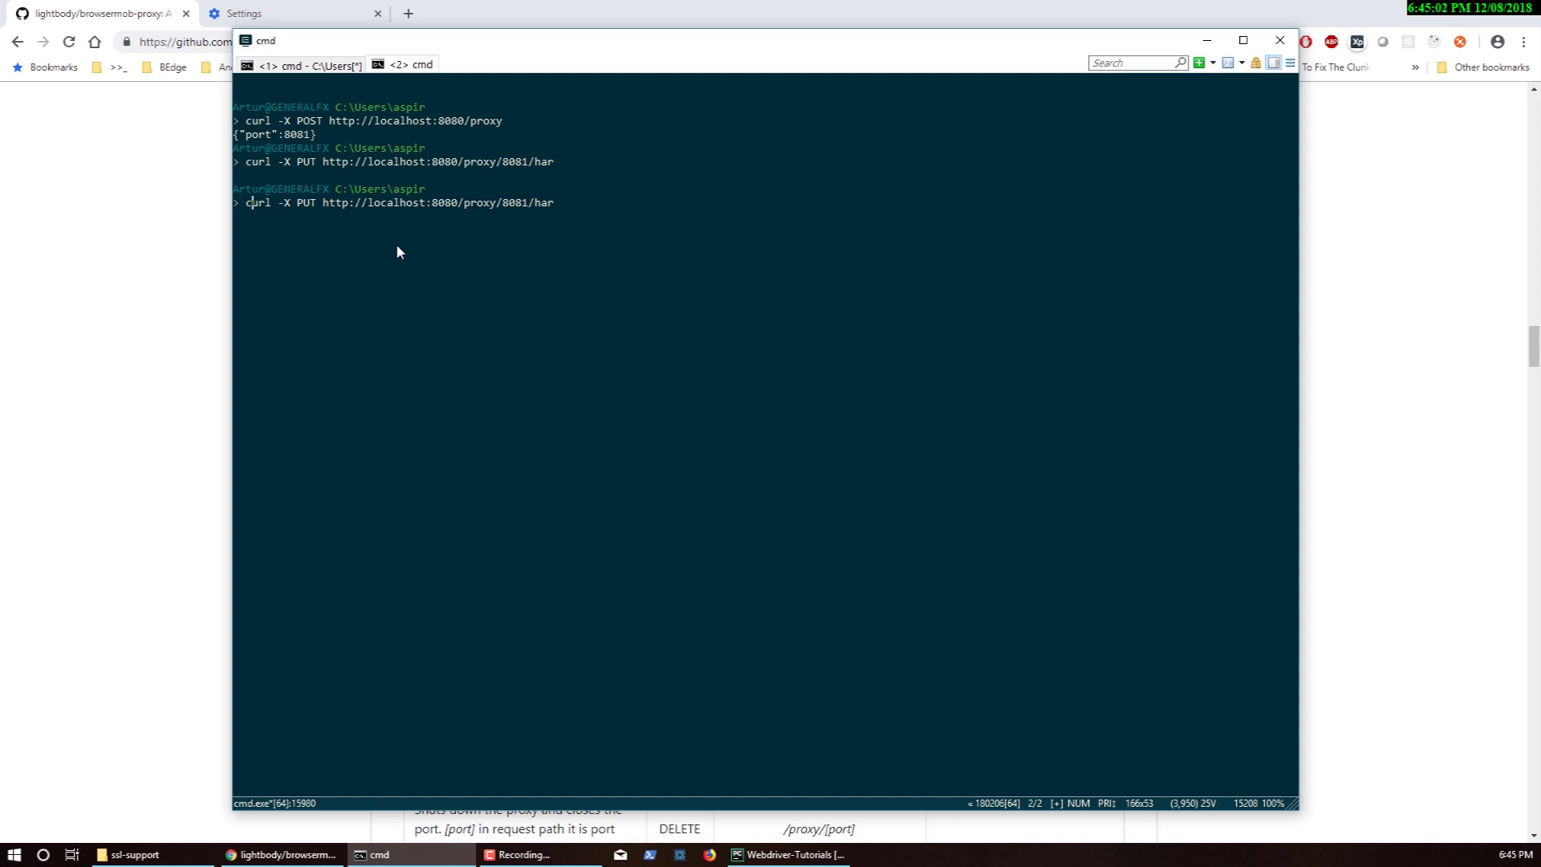
{"action": "key", "text": "Delete"}
{"action": "key", "text": "Delete"}
{"action": "key", "text": "Delete"}
{"action": "key", "text": "Delete"}
{"action": "key", "text": "BackSpace"}
{"action": "key", "text": "BackSpace"}
{"action": "key", "text": "BackSpace"}
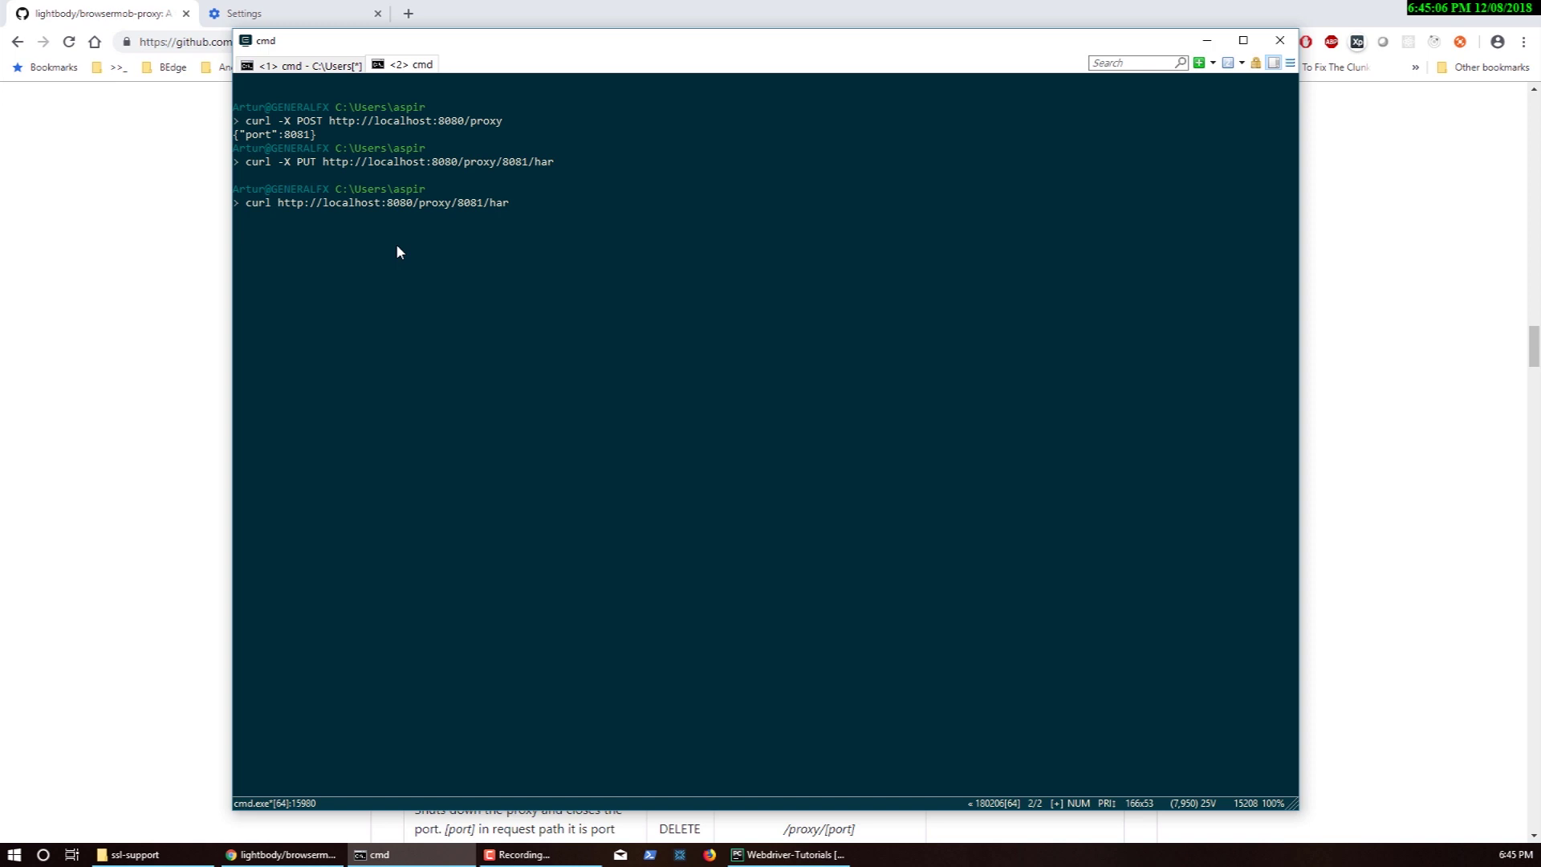
{"action": "key", "text": "End"}
{"action": "key", "text": "Return"}
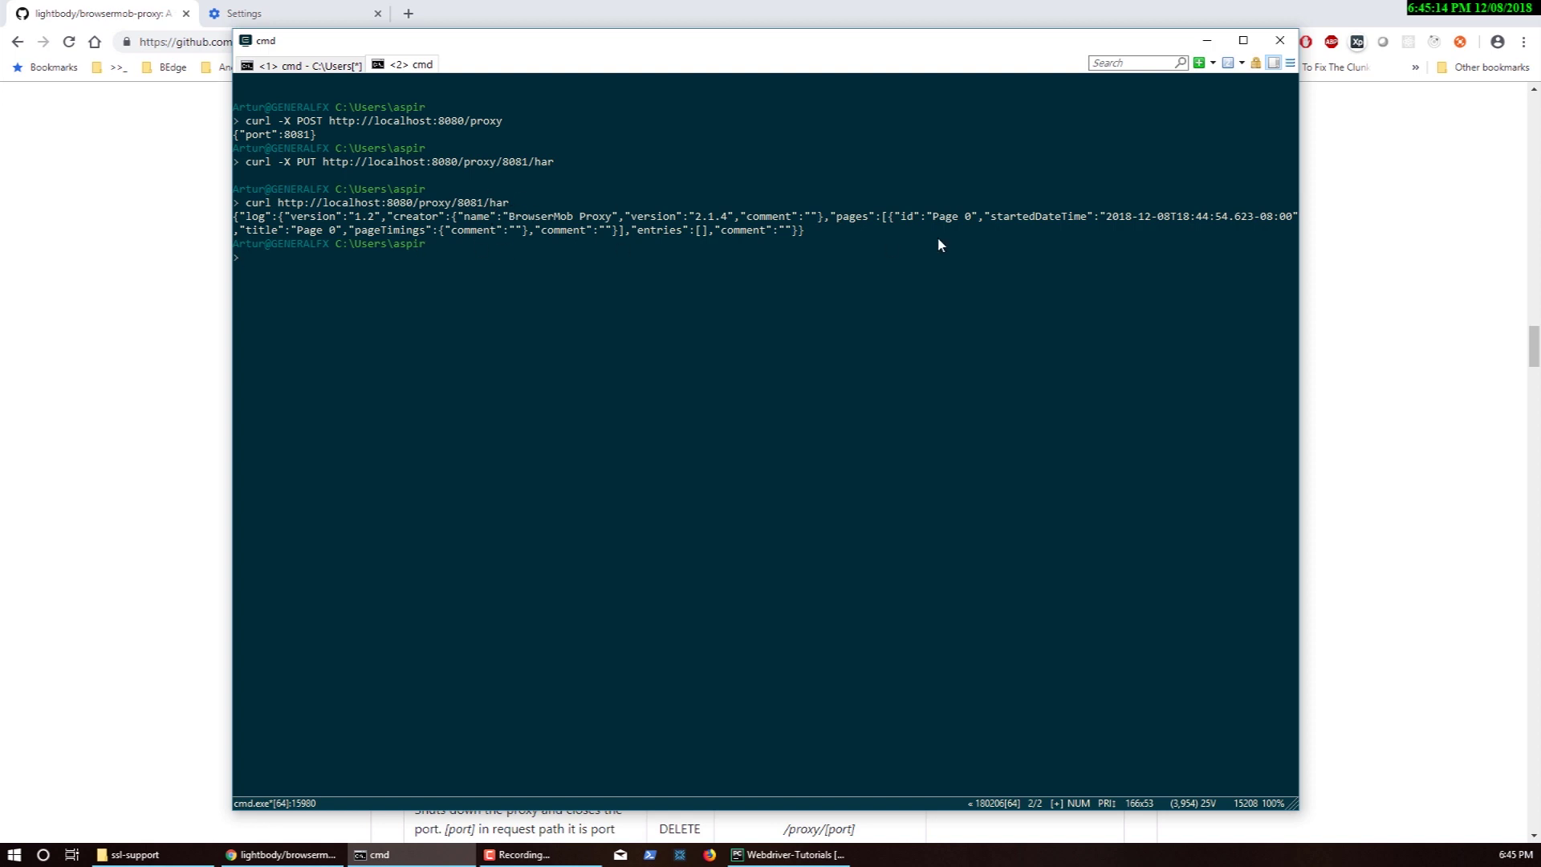
{"action": "left_click", "coordinate": [97, 194]}
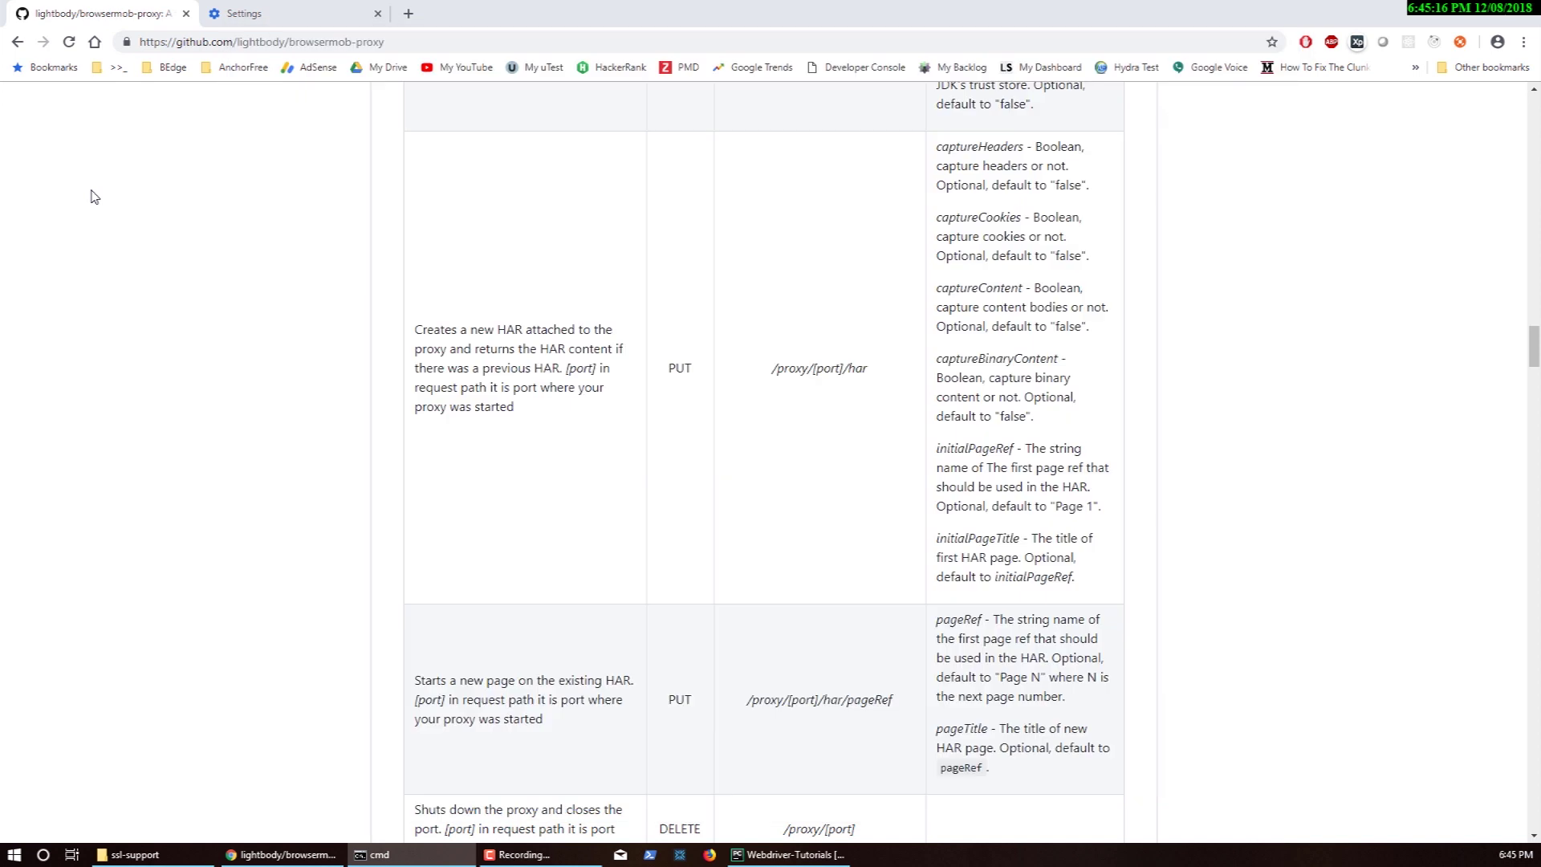
- Reopen bmp.lightbody.net in a new tab from the Back button's history list
{"action": "scroll", "coordinate": [200, 241], "scroll_direction": "up", "scroll_amount": 8}
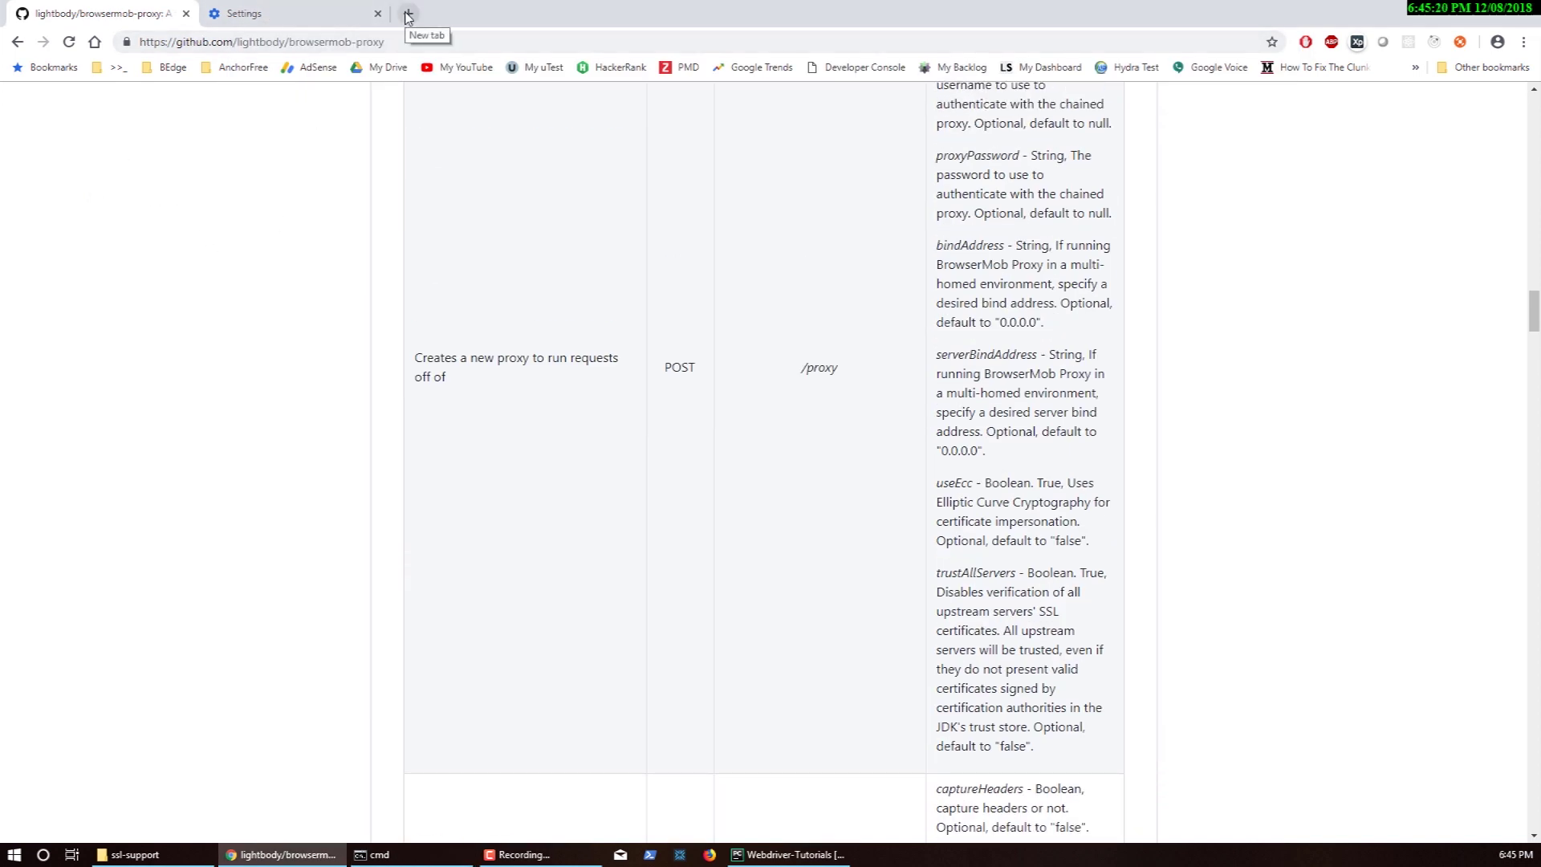
{"action": "right_click", "coordinate": [18, 44]}
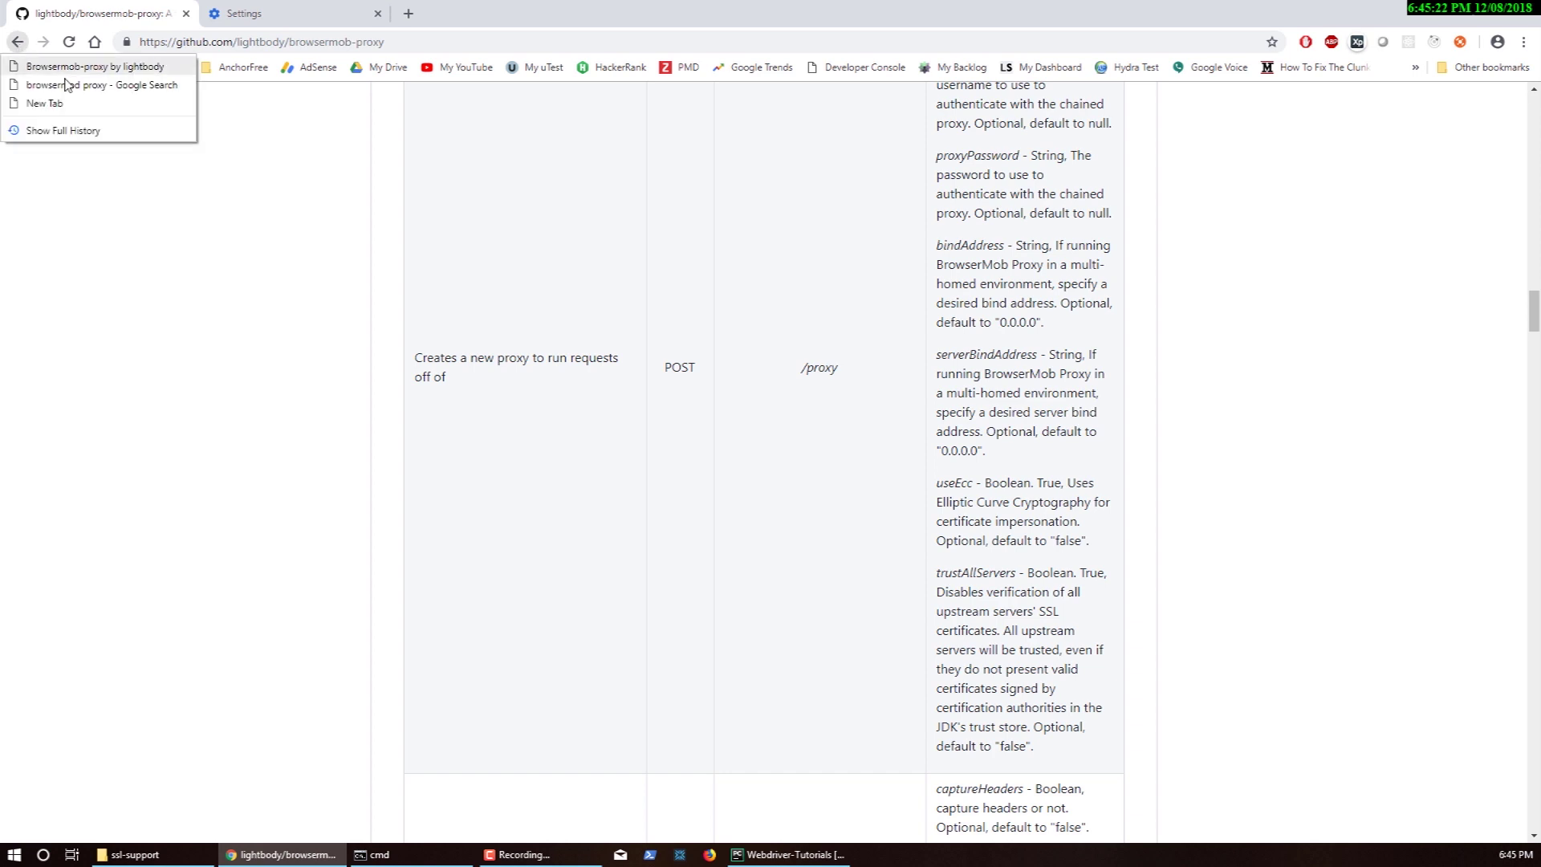
{"action": "middle_click", "coordinate": [83, 71]}
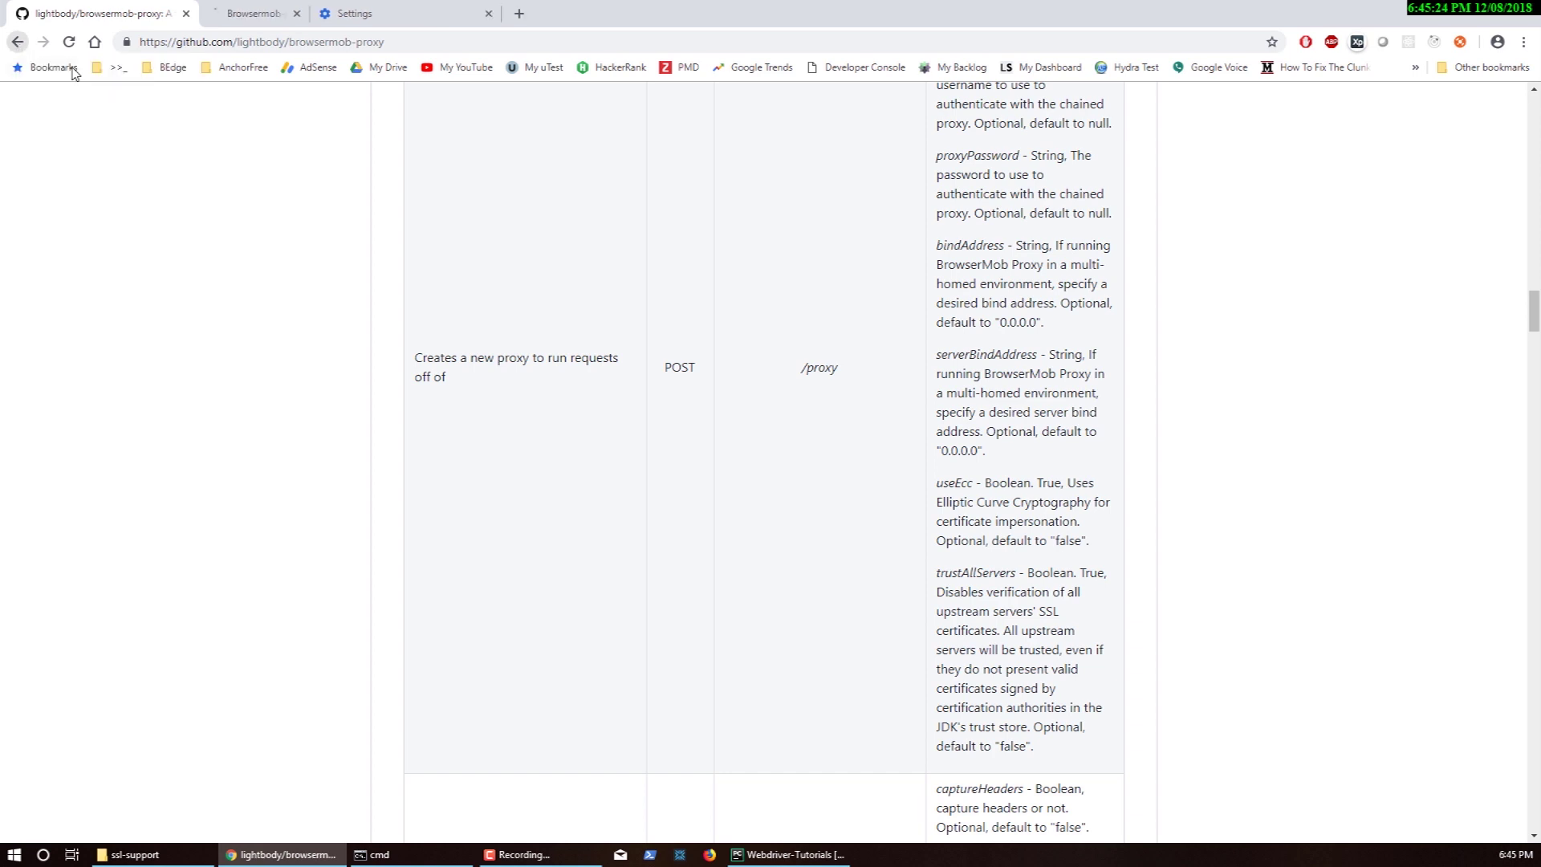
{"action": "left_click", "coordinate": [283, 18]}
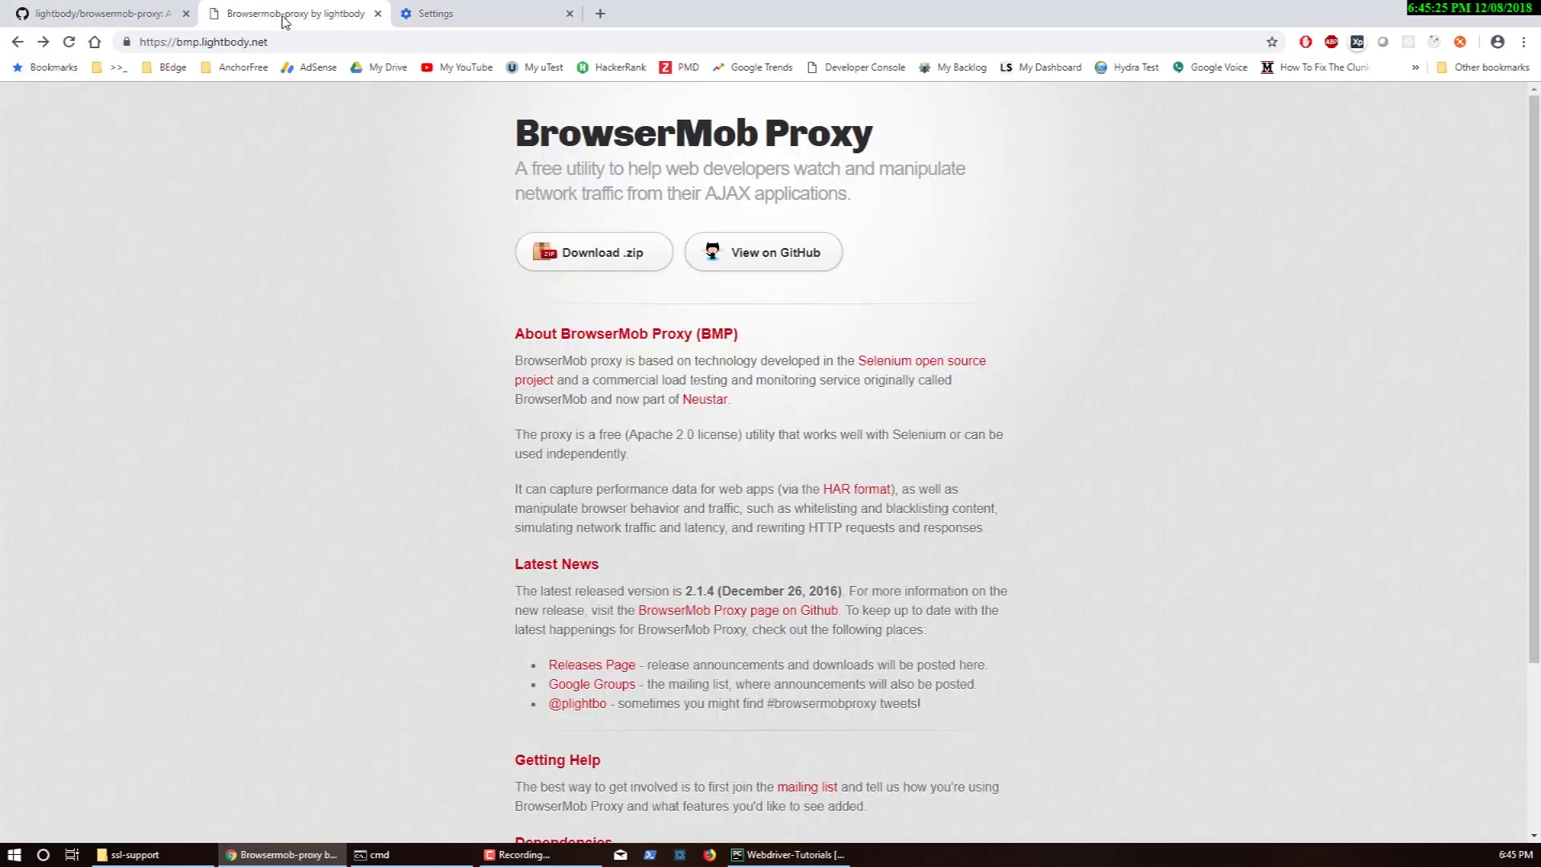
{"action": "left_click", "coordinate": [399, 854]}
- Rerun the curl HAR fetch for proxy port 8081 twice to check for recorded entries
{"action": "key", "text": "Up"}
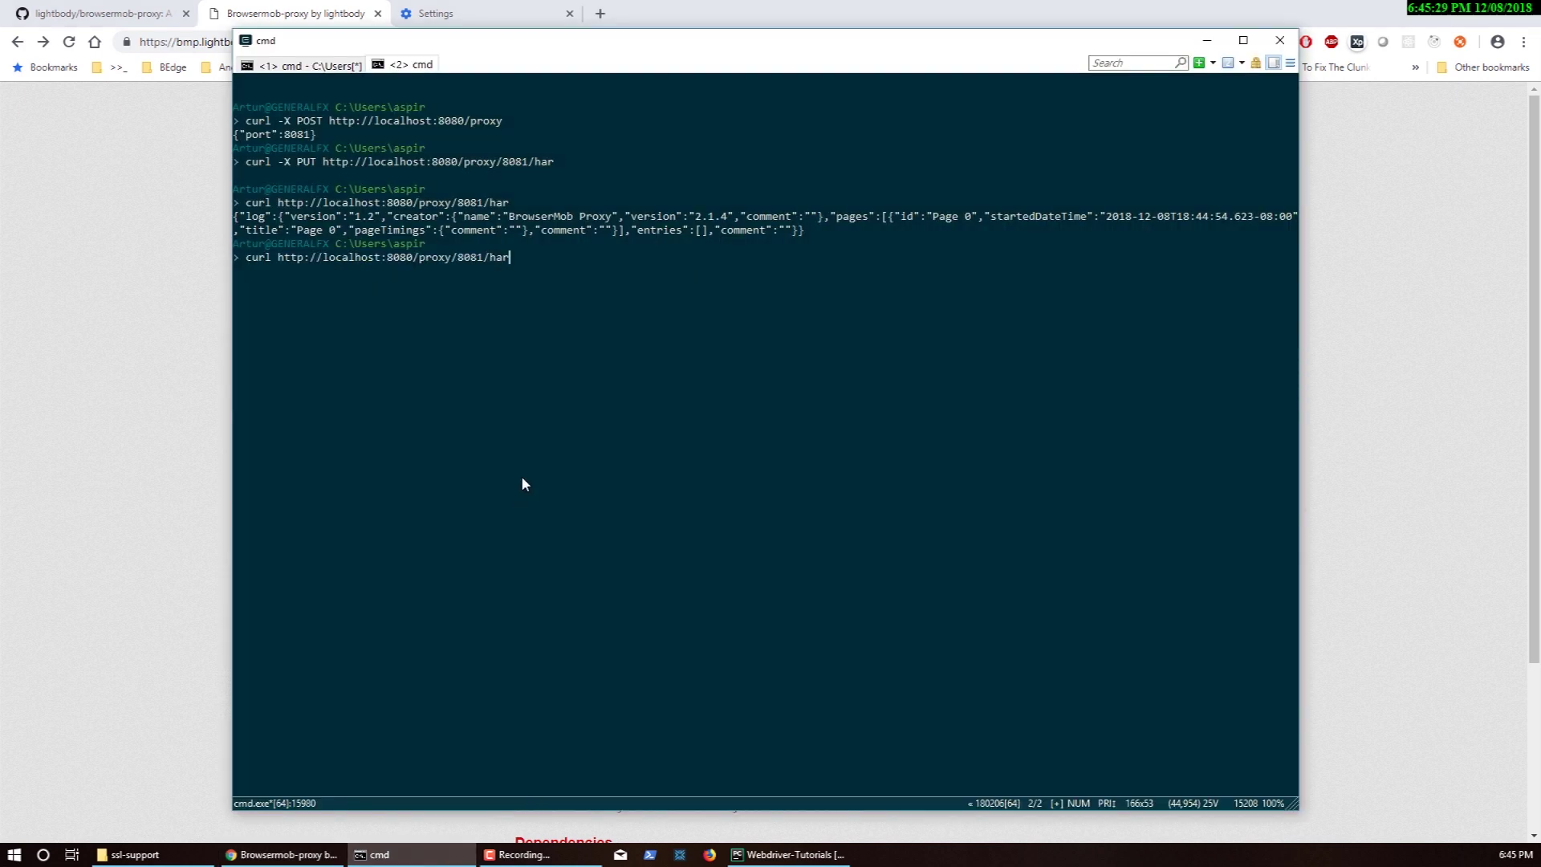
{"action": "key", "text": "Return"}
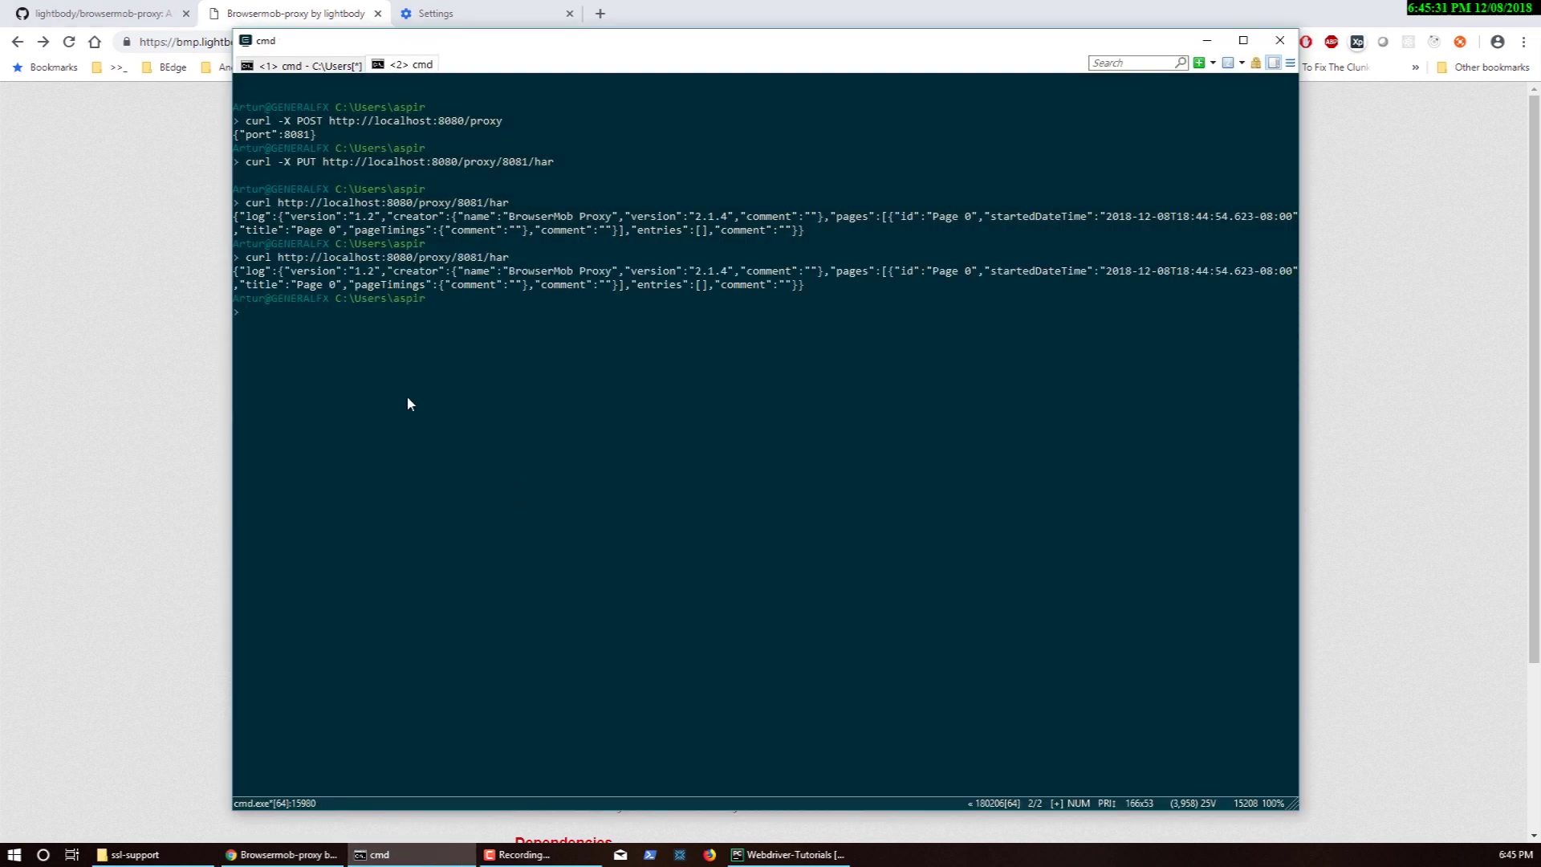
{"action": "left_click", "coordinate": [148, 228]}
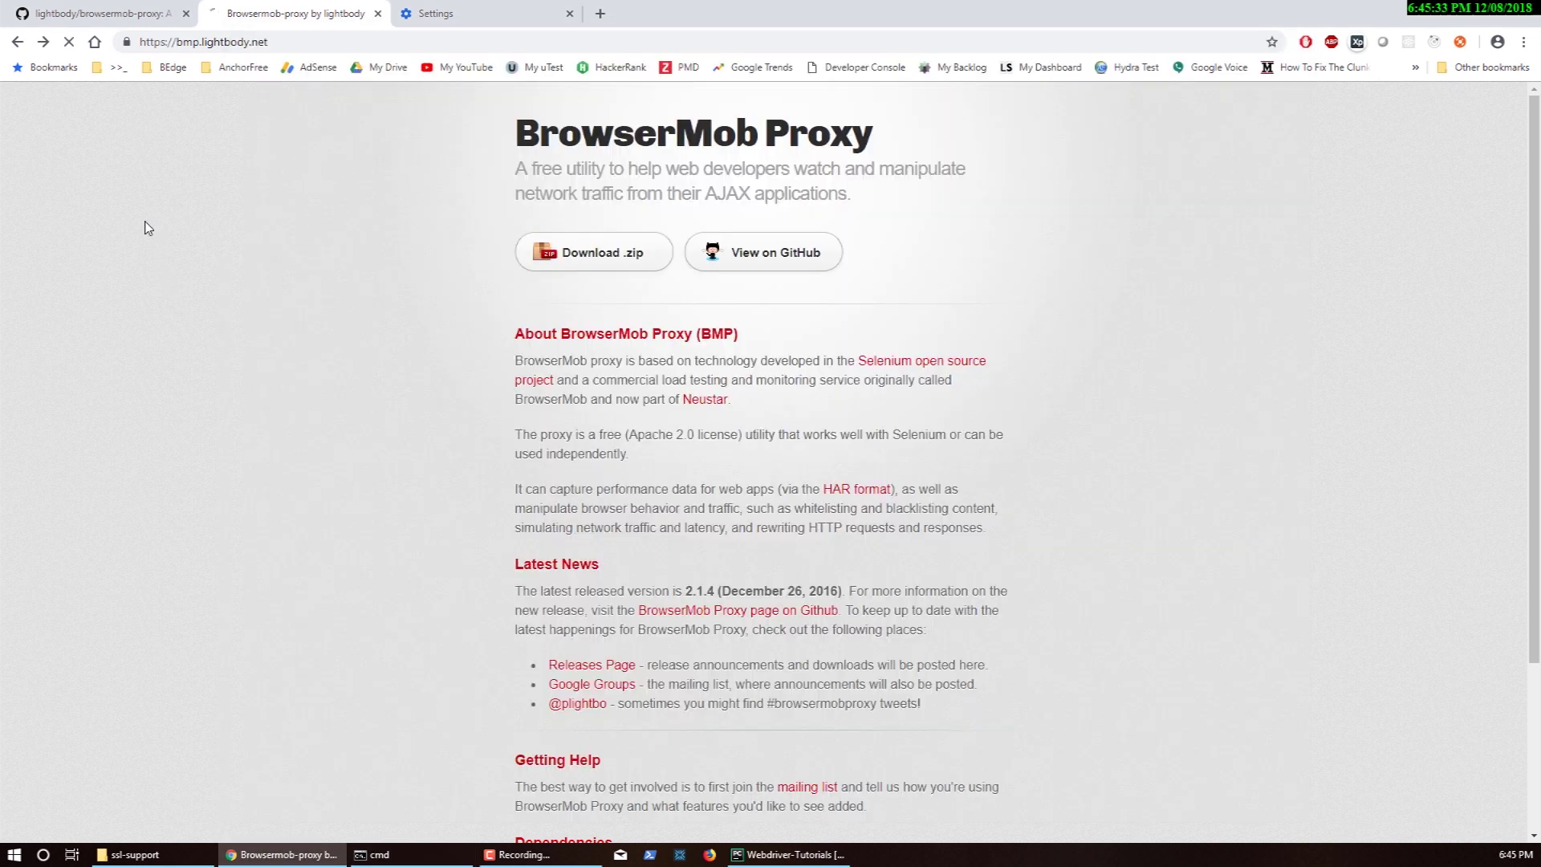
{"action": "left_click", "coordinate": [414, 854]}
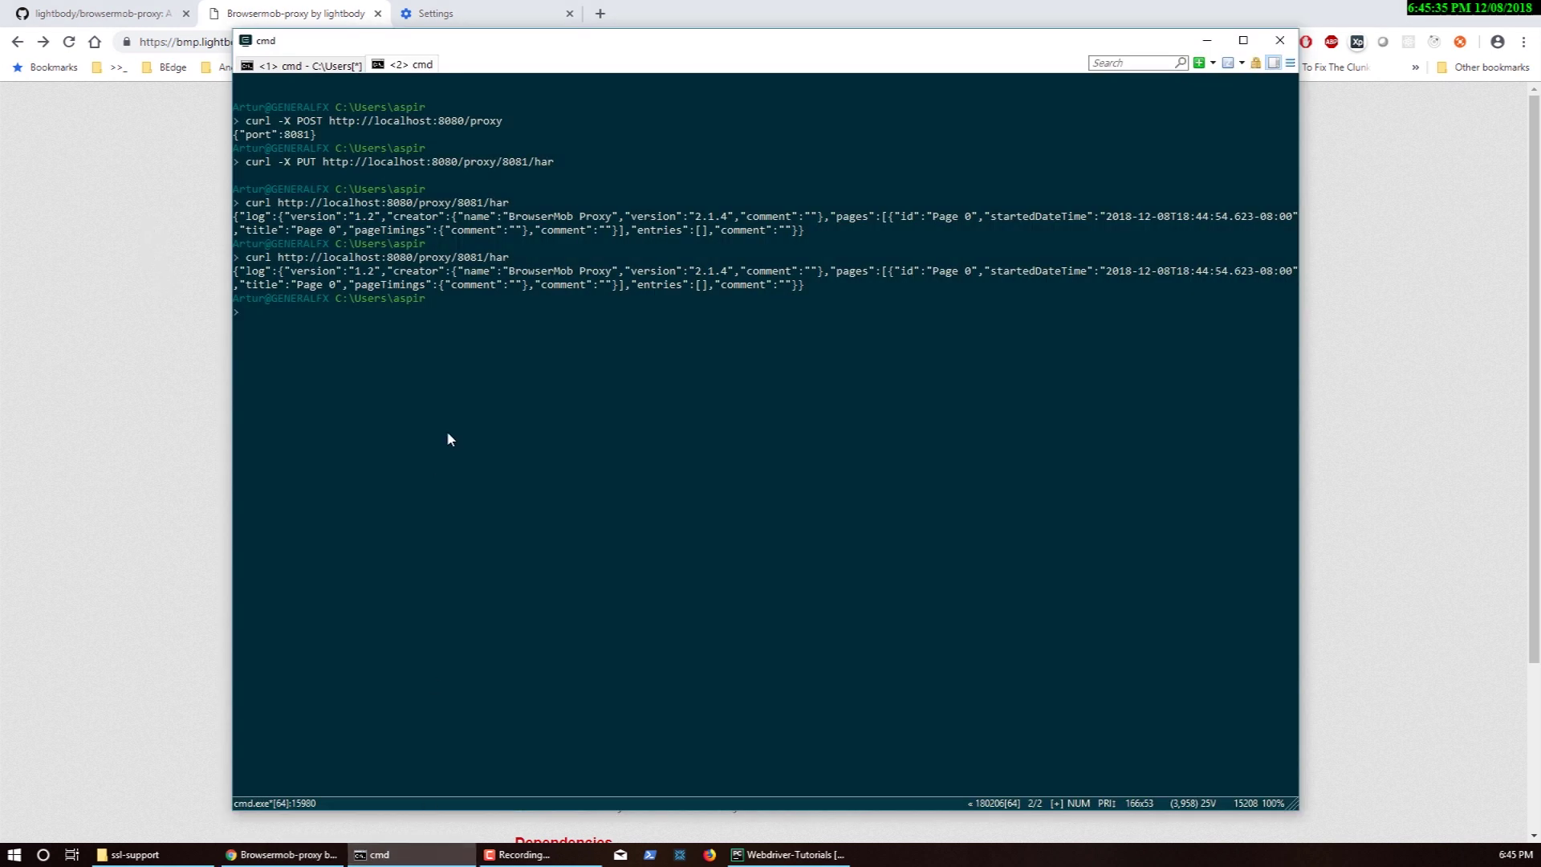
{"action": "key", "text": "Up"}
{"action": "key", "text": "Return"}
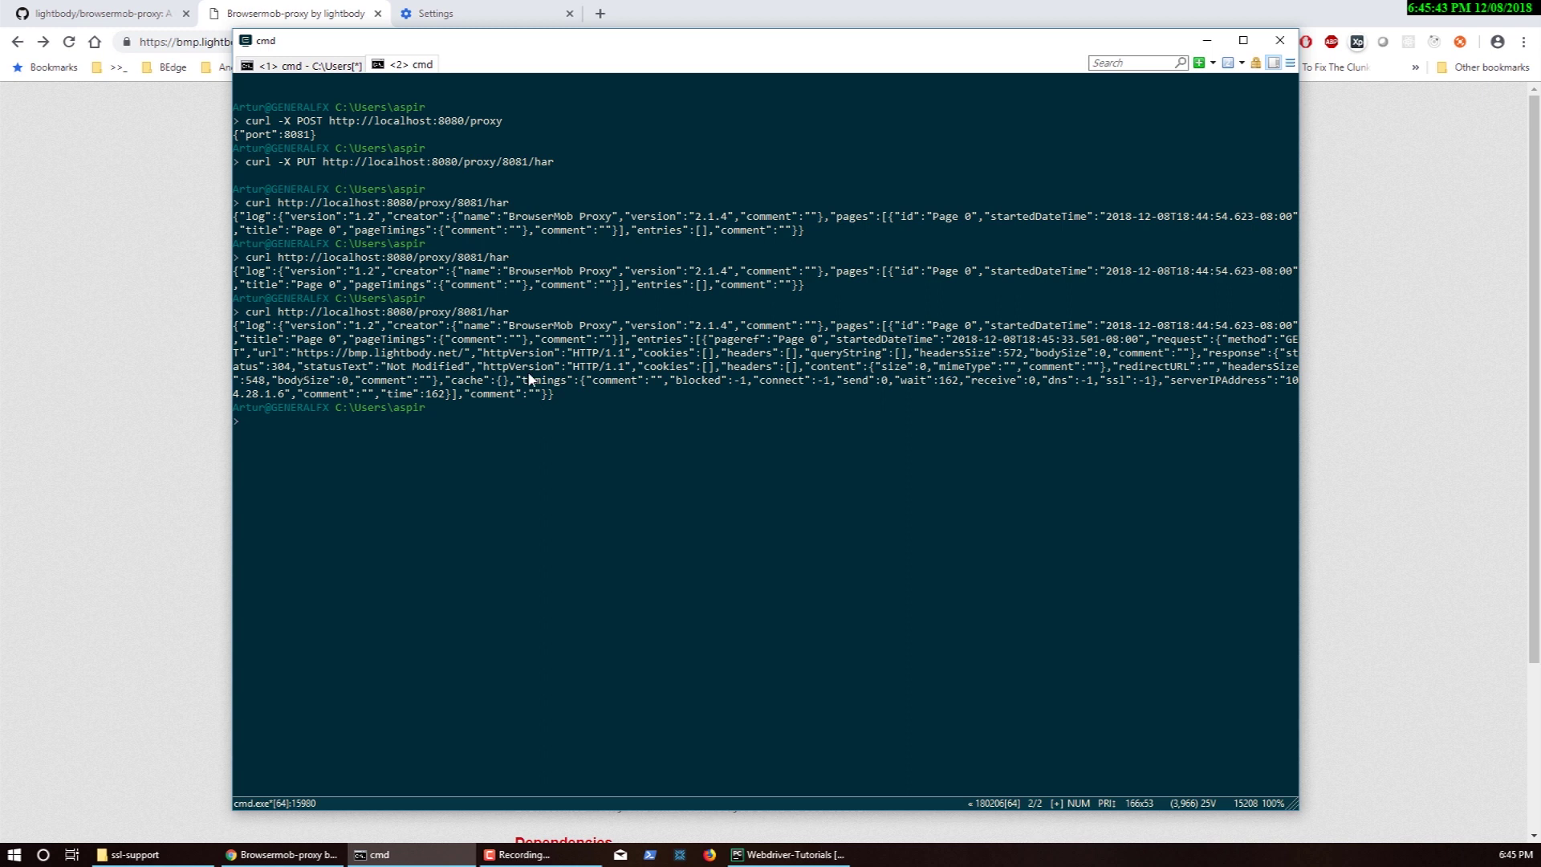
- Reload the BrowserMob Proxy page and refetch the HAR, now listing bmp.lightbody.net 304 entries
{"action": "left_click", "coordinate": [77, 192]}
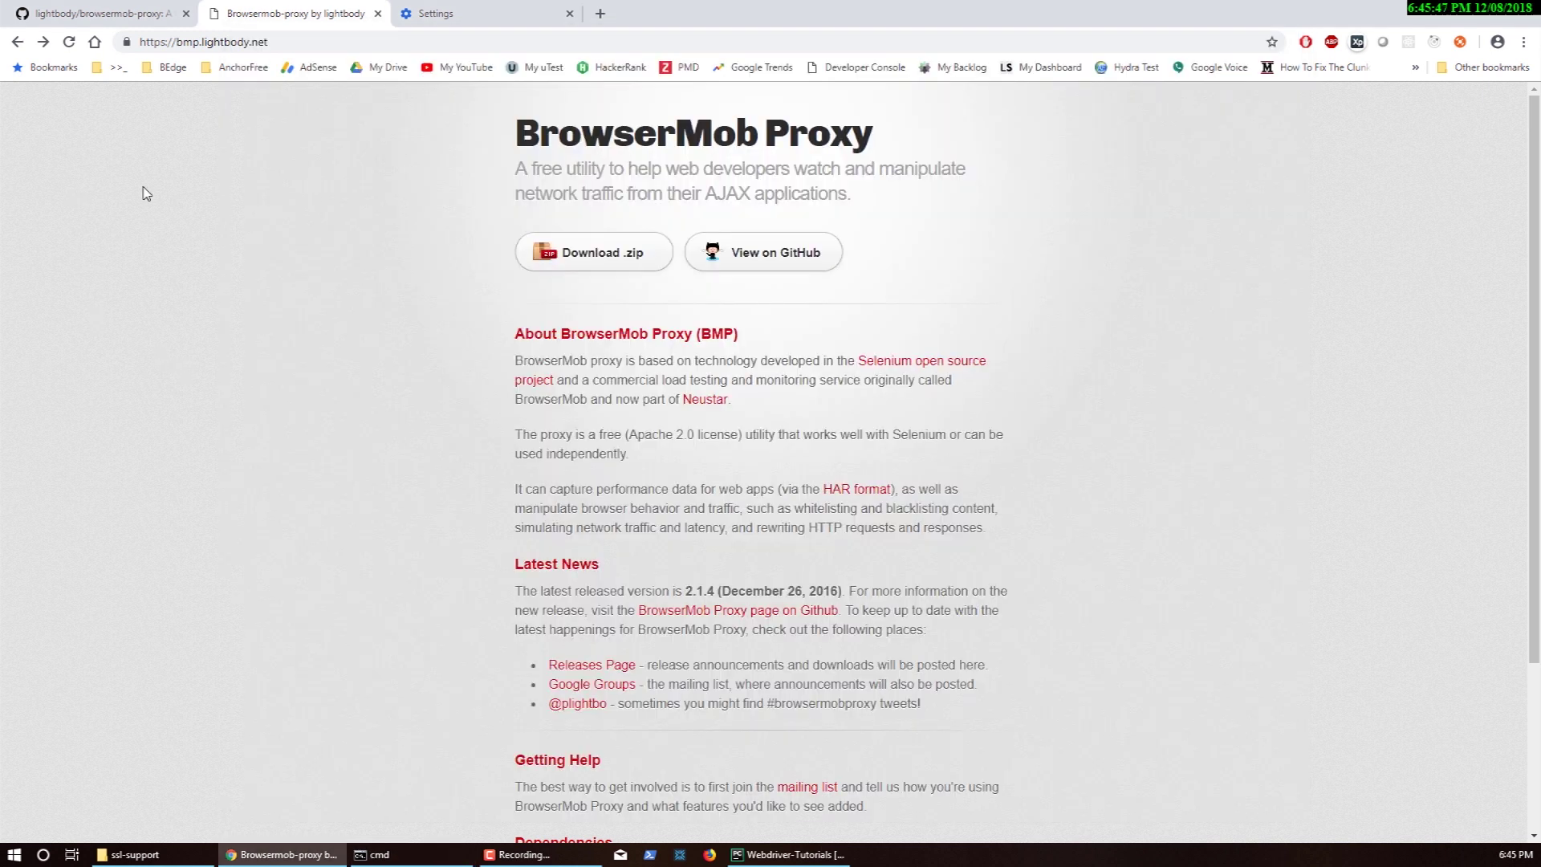
{"action": "key", "text": "F5"}
{"action": "left_click", "coordinate": [418, 852]}
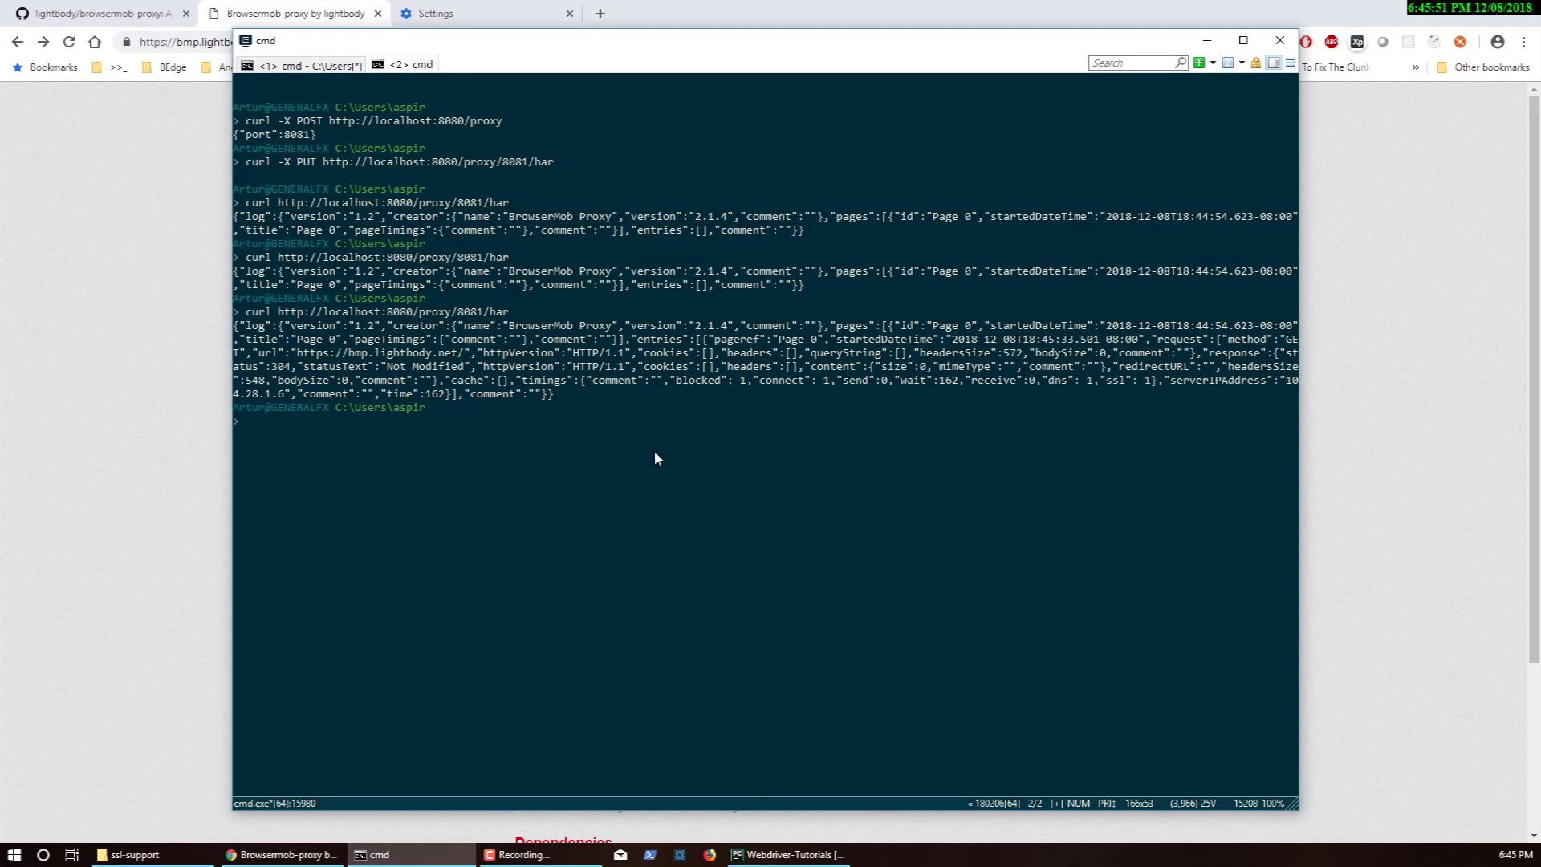
{"action": "key", "text": "Up"}
{"action": "key", "text": "Return"}
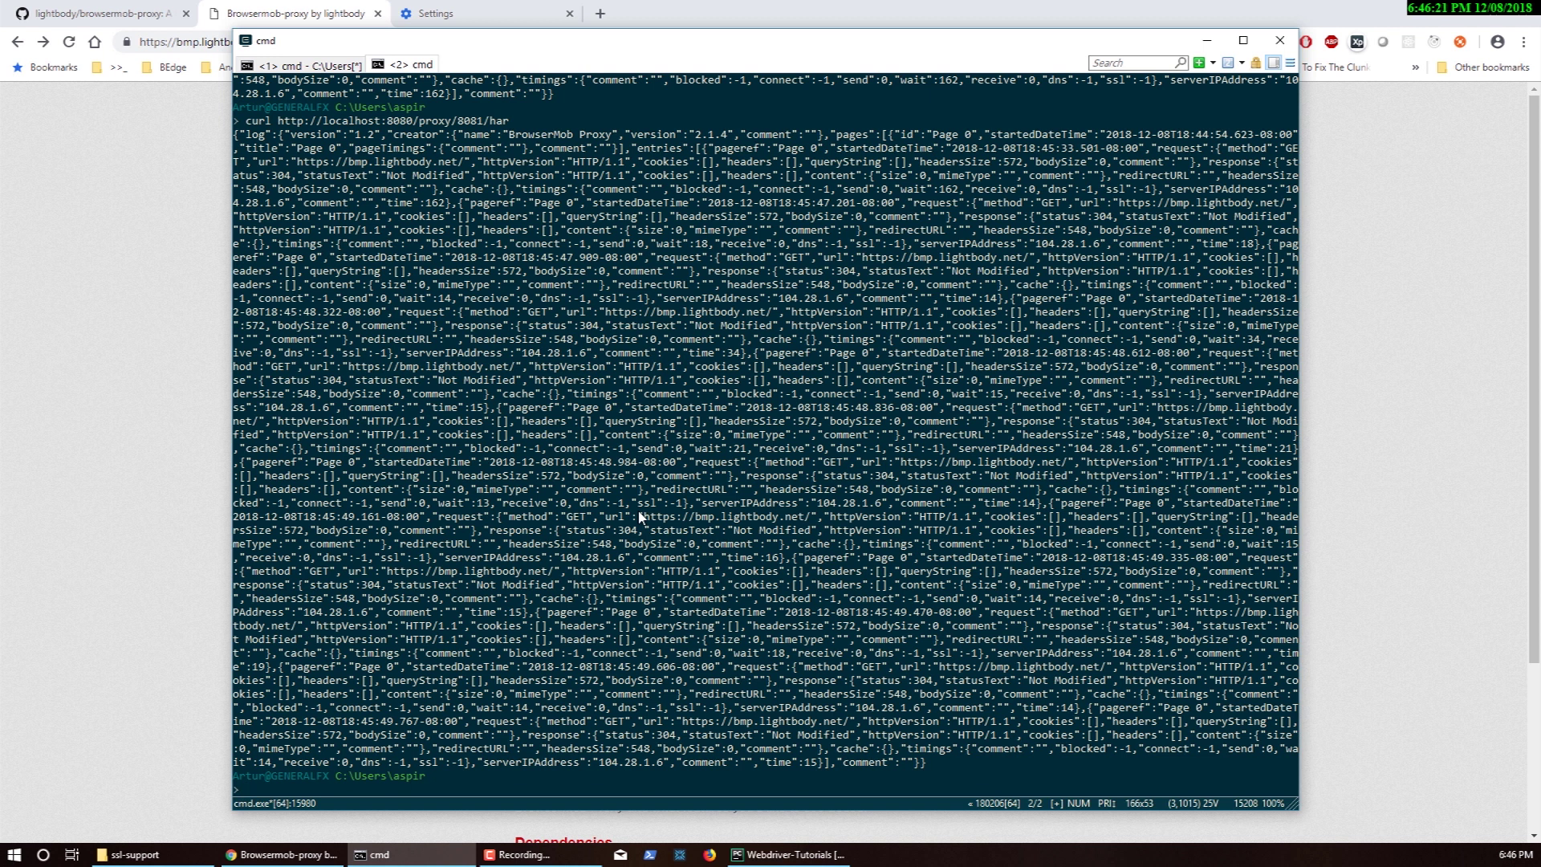
{"action": "key", "text": "Return"}
{"action": "key", "text": "Return"}
{"action": "key", "text": "Return"}
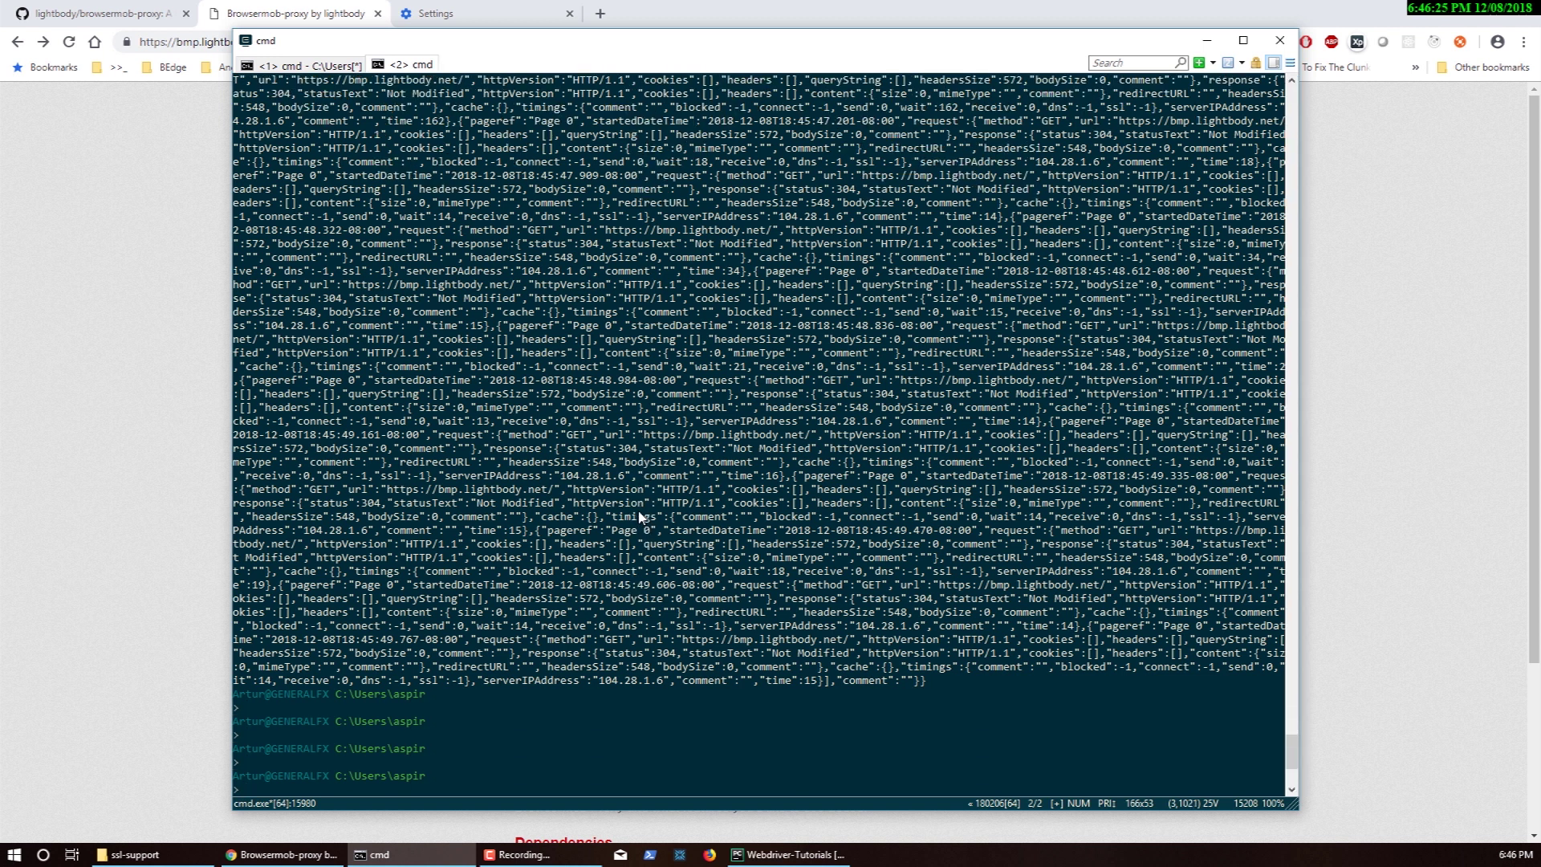
- Scroll the GitHub README to the POST /proxy/[port]/hosts DNS remapping row and highlight its description
{"action": "left_click", "coordinate": [141, 15]}
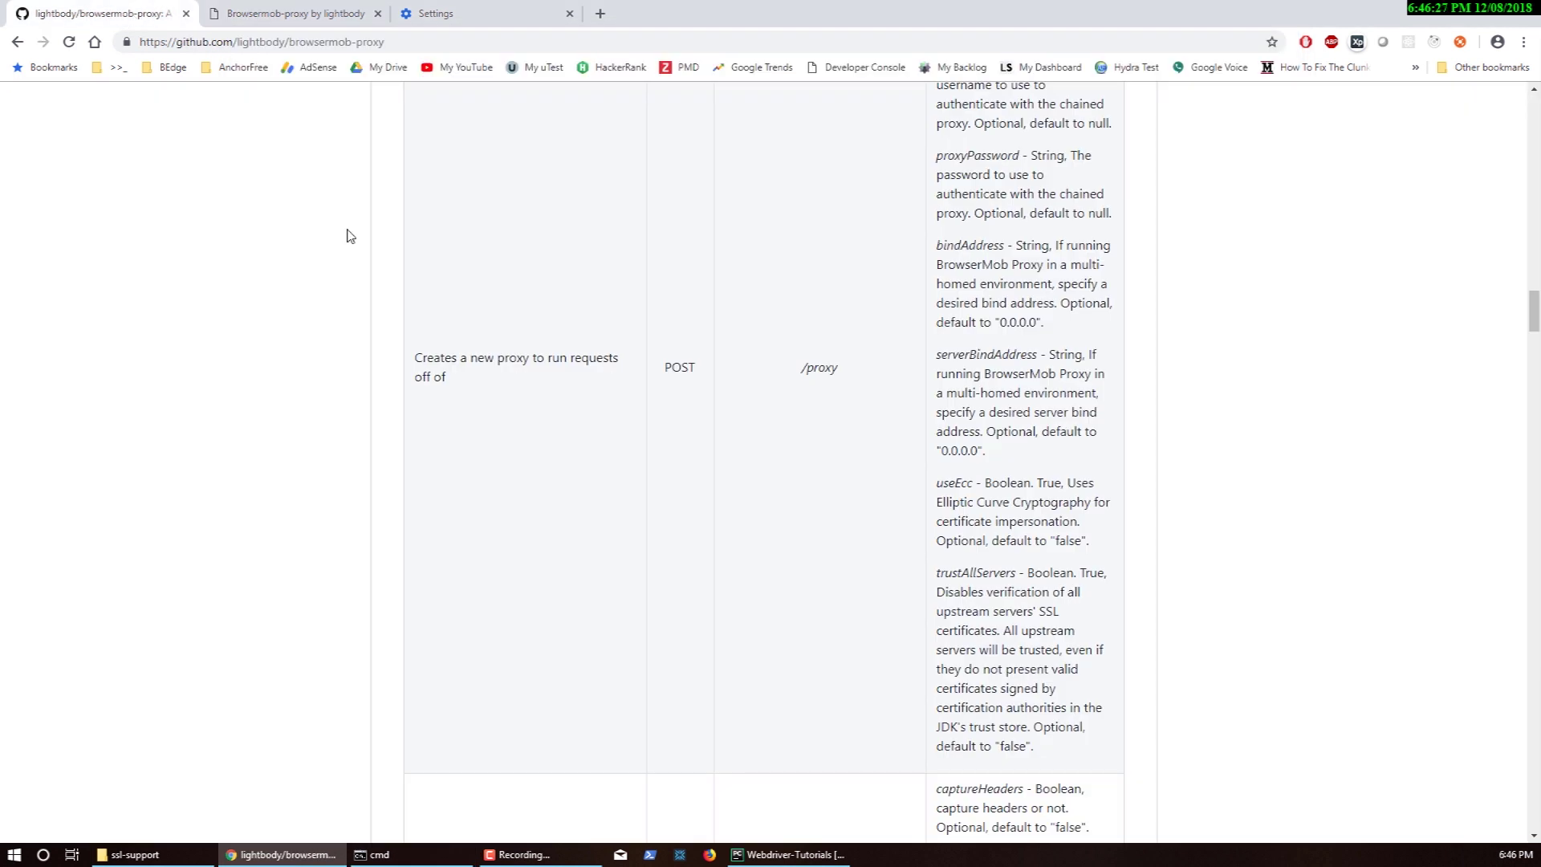
{"action": "scroll", "coordinate": [687, 399], "scroll_direction": "down", "scroll_amount": 6}
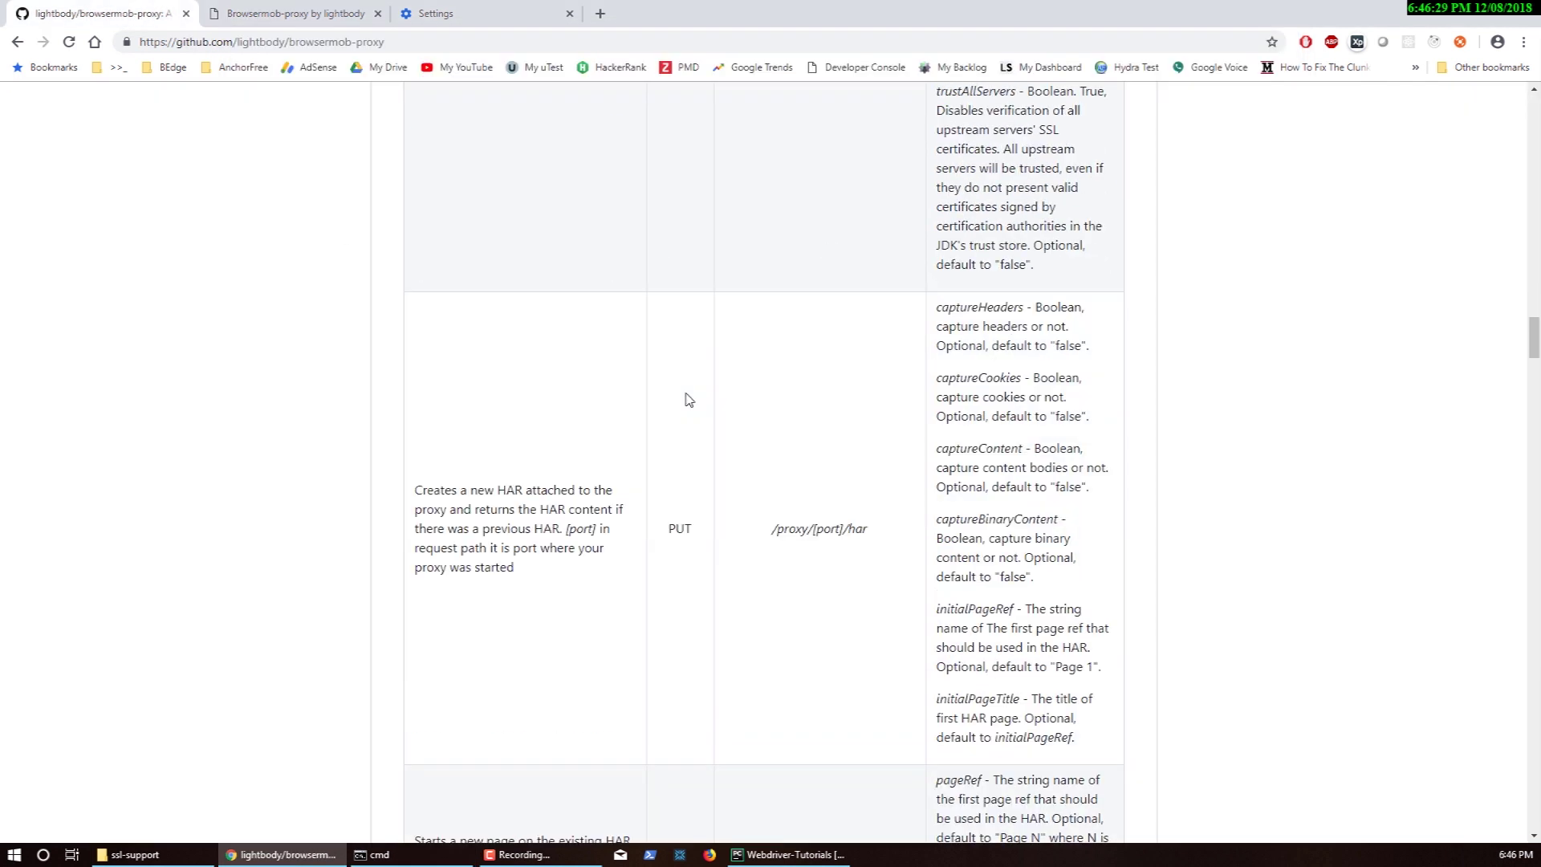
{"action": "scroll", "coordinate": [686, 399], "scroll_direction": "down", "scroll_amount": 8}
{"action": "scroll", "coordinate": [736, 474], "scroll_direction": "down", "scroll_amount": 6}
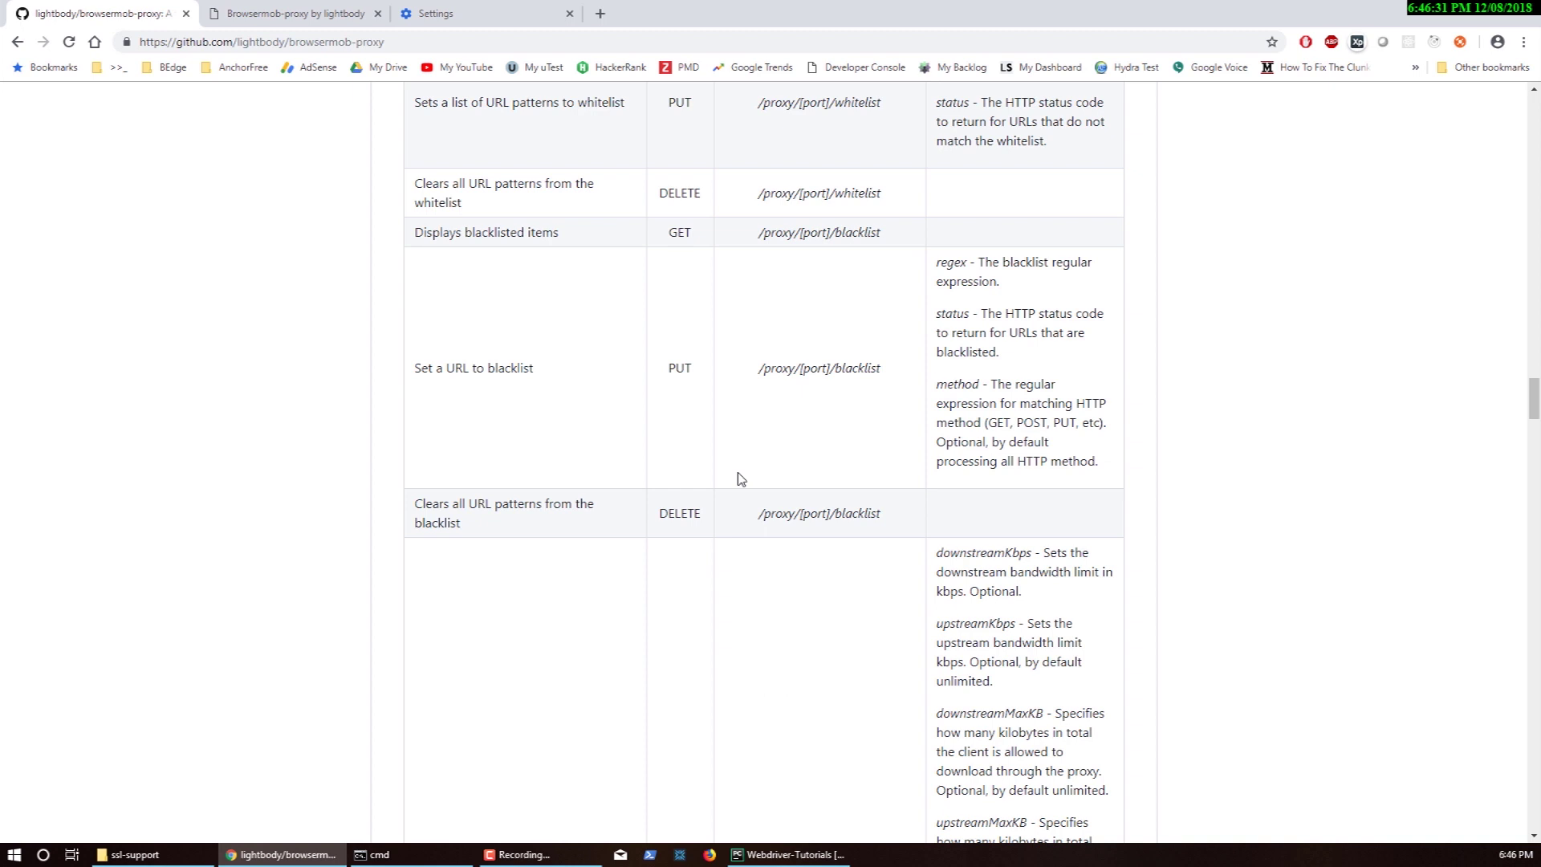
{"action": "scroll", "coordinate": [735, 466], "scroll_direction": "down", "scroll_amount": 8}
{"action": "scroll", "coordinate": [716, 356], "scroll_direction": "down", "scroll_amount": 5}
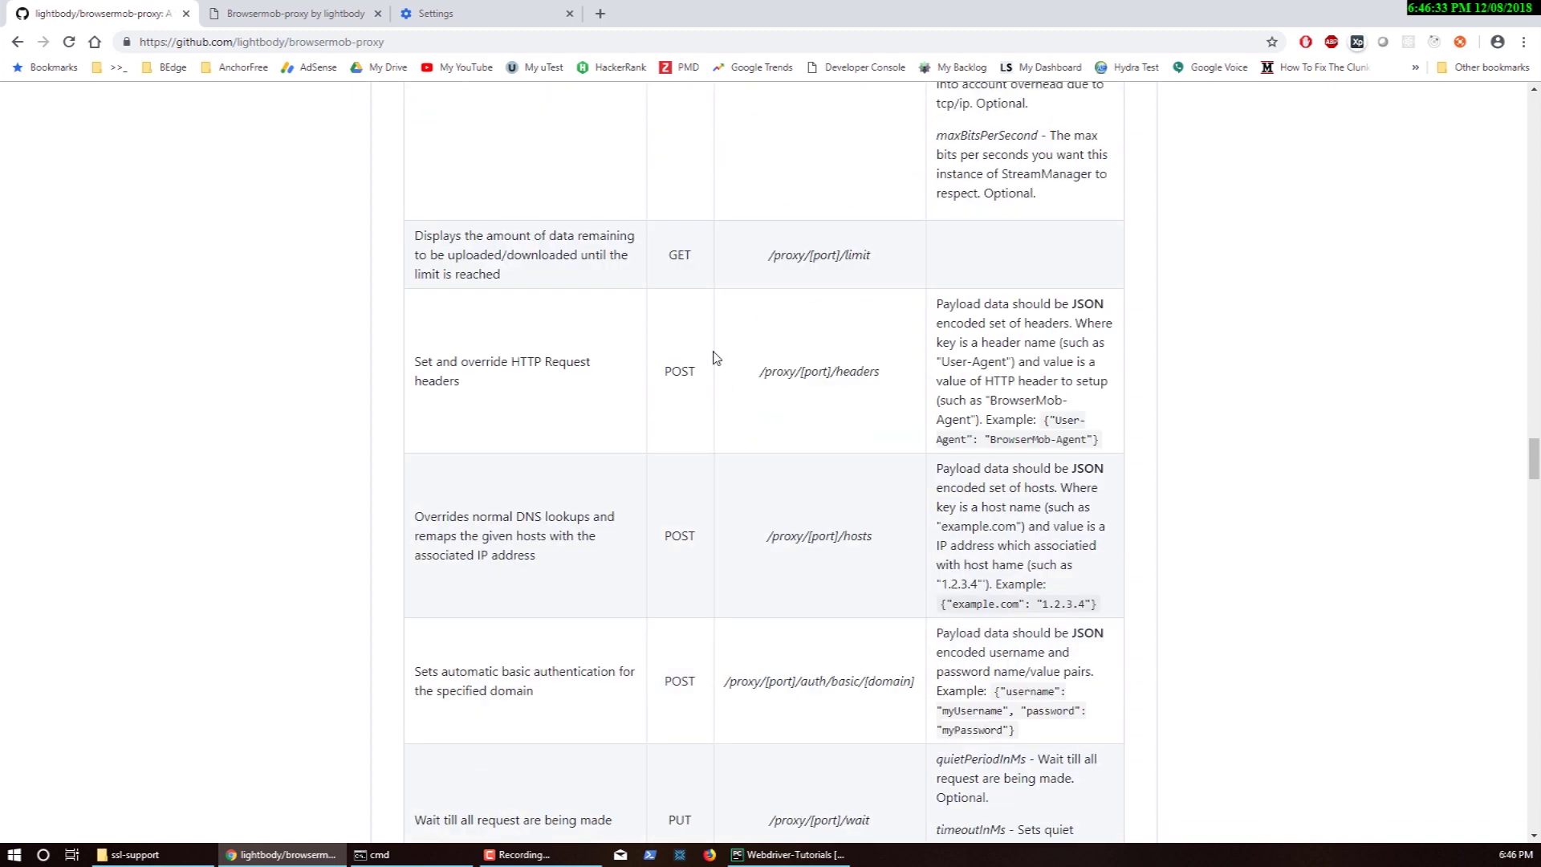
{"action": "scroll", "coordinate": [1100, 559], "scroll_direction": "down", "scroll_amount": 2}
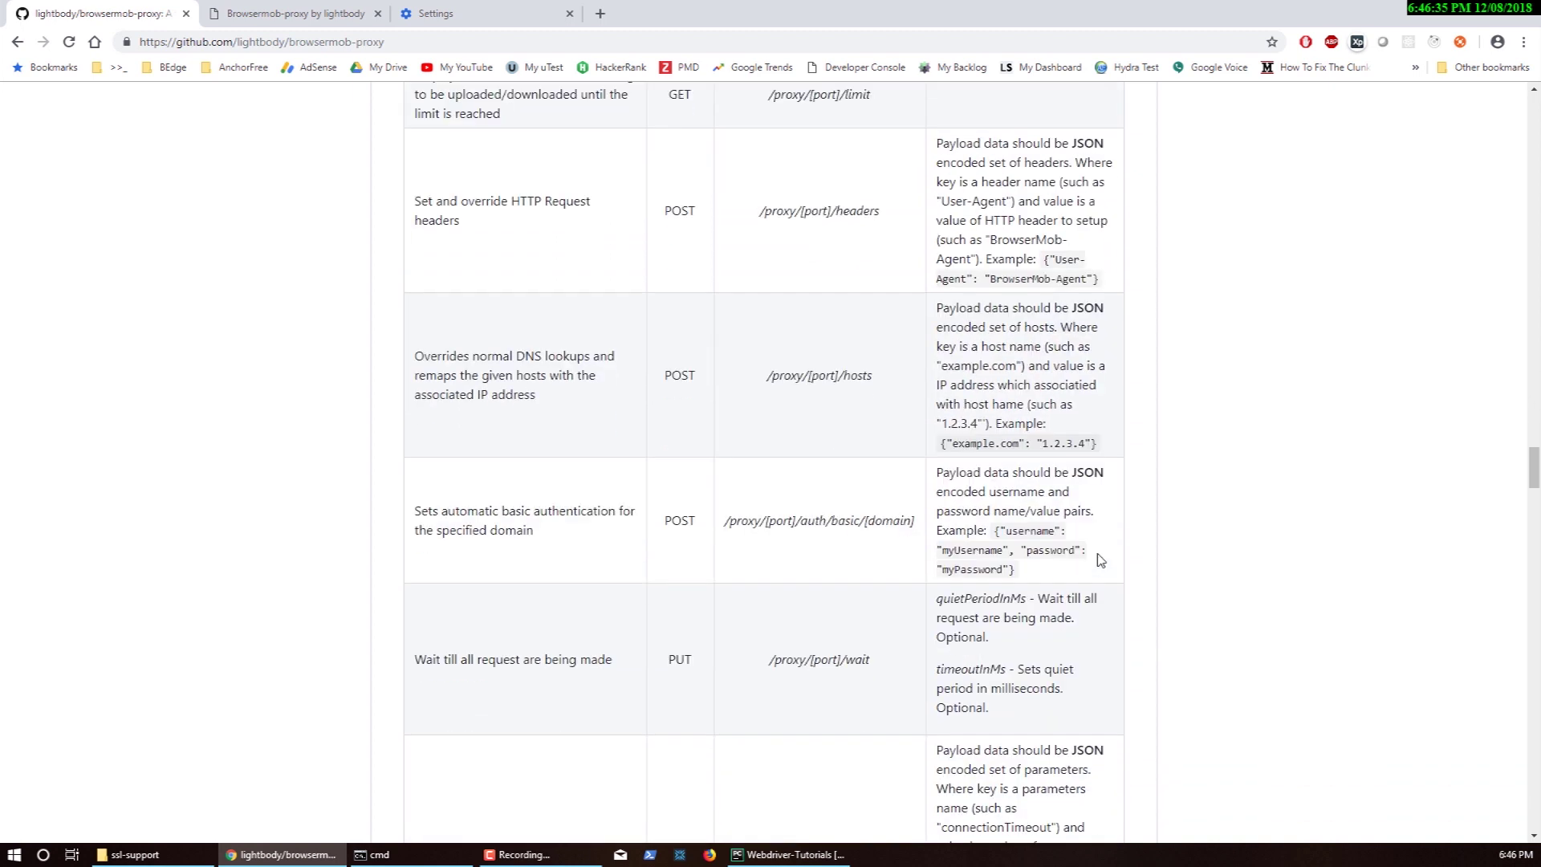
{"action": "left_click_drag", "start_coordinate": [415, 357], "coordinate": [544, 407]}
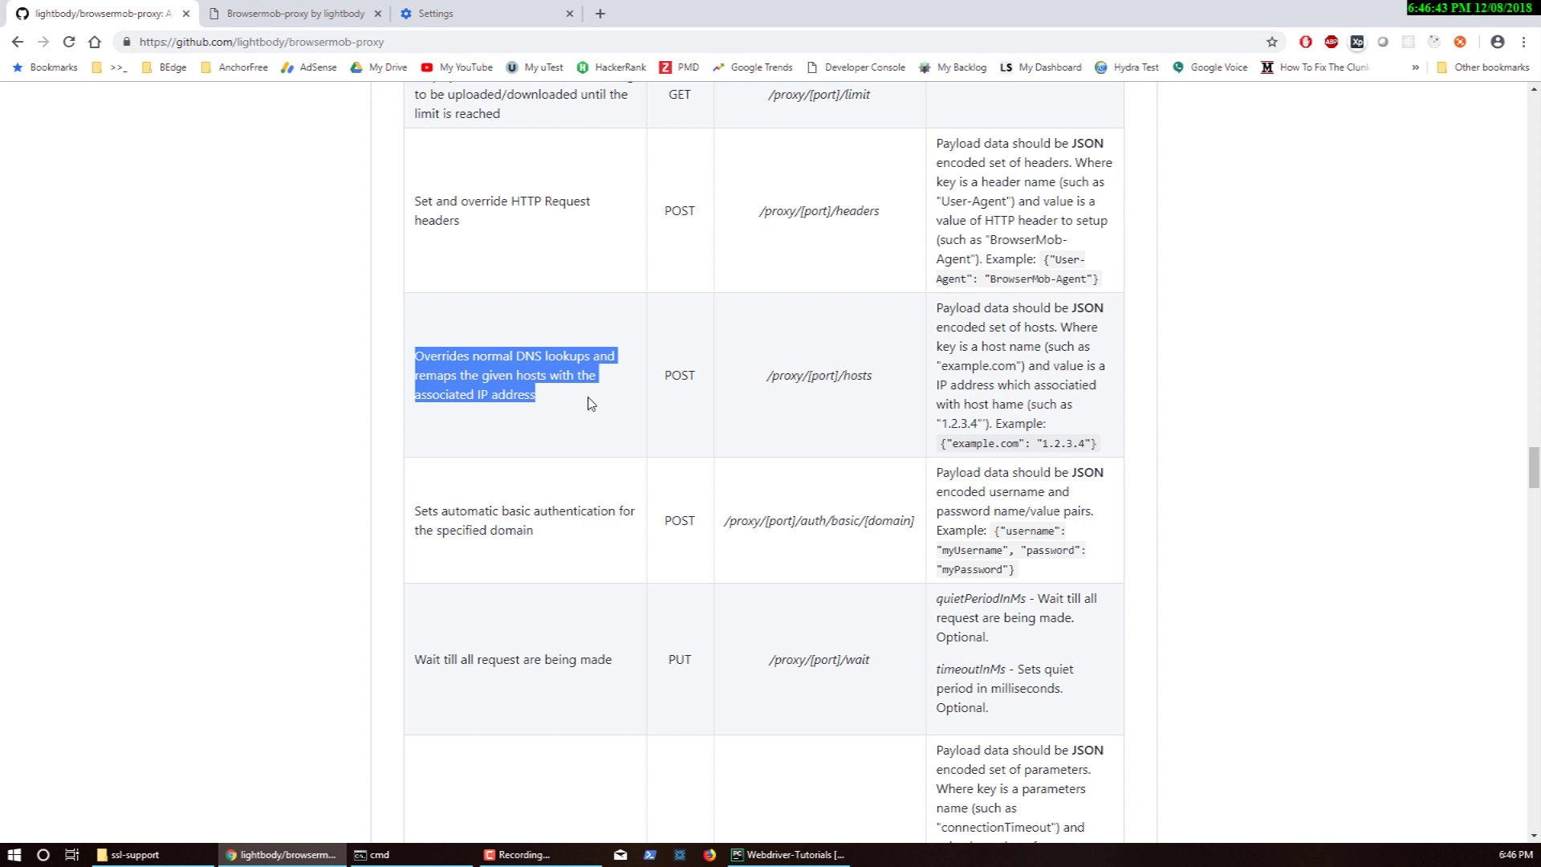
{"action": "left_click", "coordinate": [623, 399]}
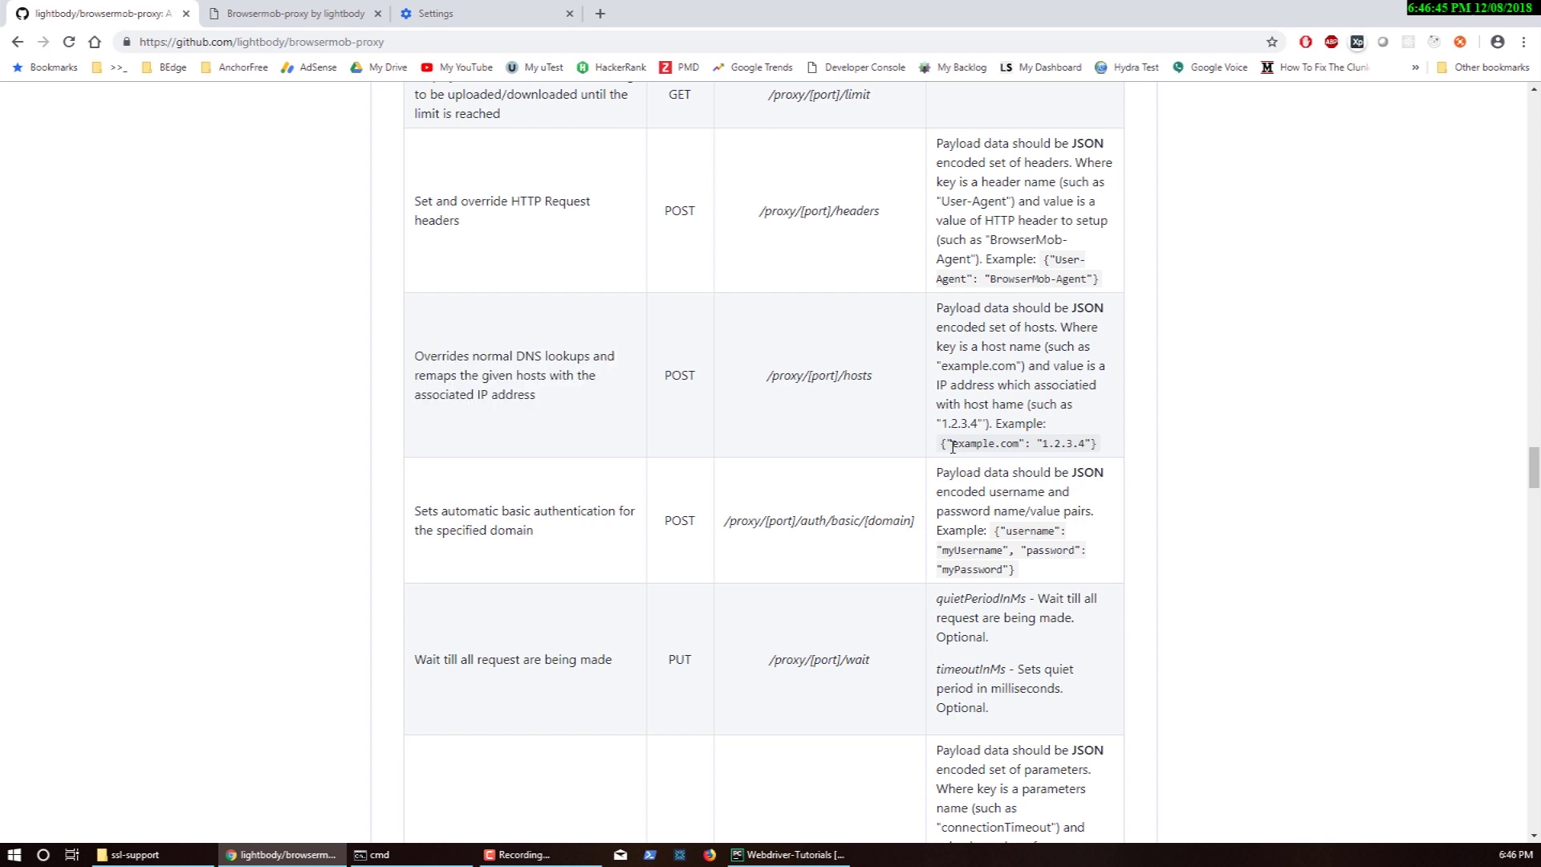
- Highlight example.com and 1.2.3.4 in the hosts endpoint example
{"action": "left_click_drag", "start_coordinate": [953, 447], "coordinate": [1086, 447]}
{"action": "left_click", "coordinate": [1044, 443]}
{"action": "left_click_drag", "start_coordinate": [1043, 444], "coordinate": [1085, 443]}
{"action": "left_click", "coordinate": [964, 444]}
{"action": "left_click", "coordinate": [377, 854]}
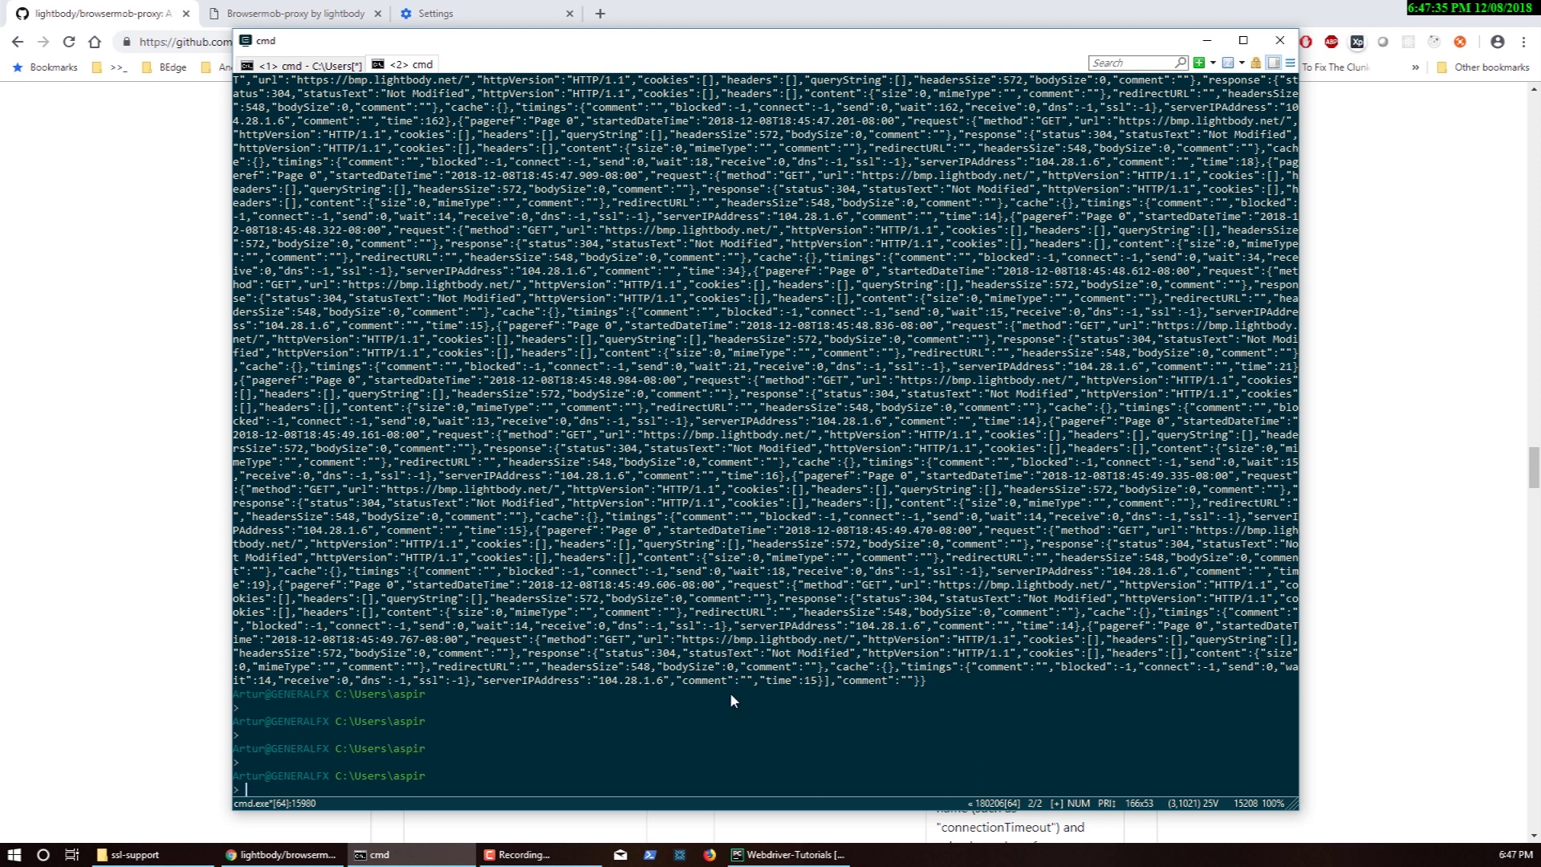
{"action": "left_click", "coordinate": [154, 205]}
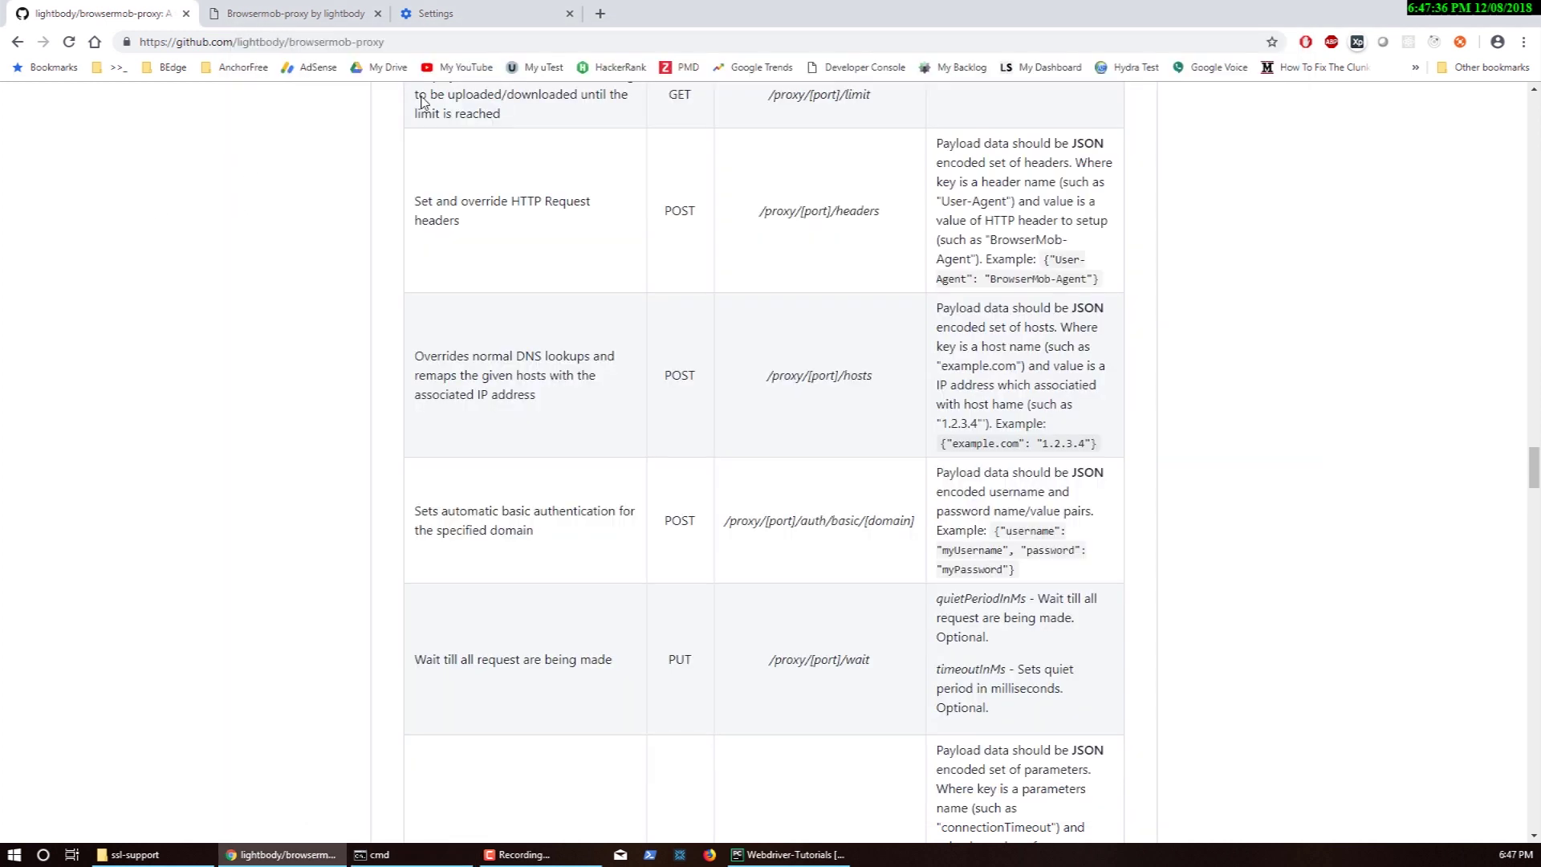
- Load example.com in a new tab and select the Example Domain page text
{"action": "left_click", "coordinate": [601, 14]}
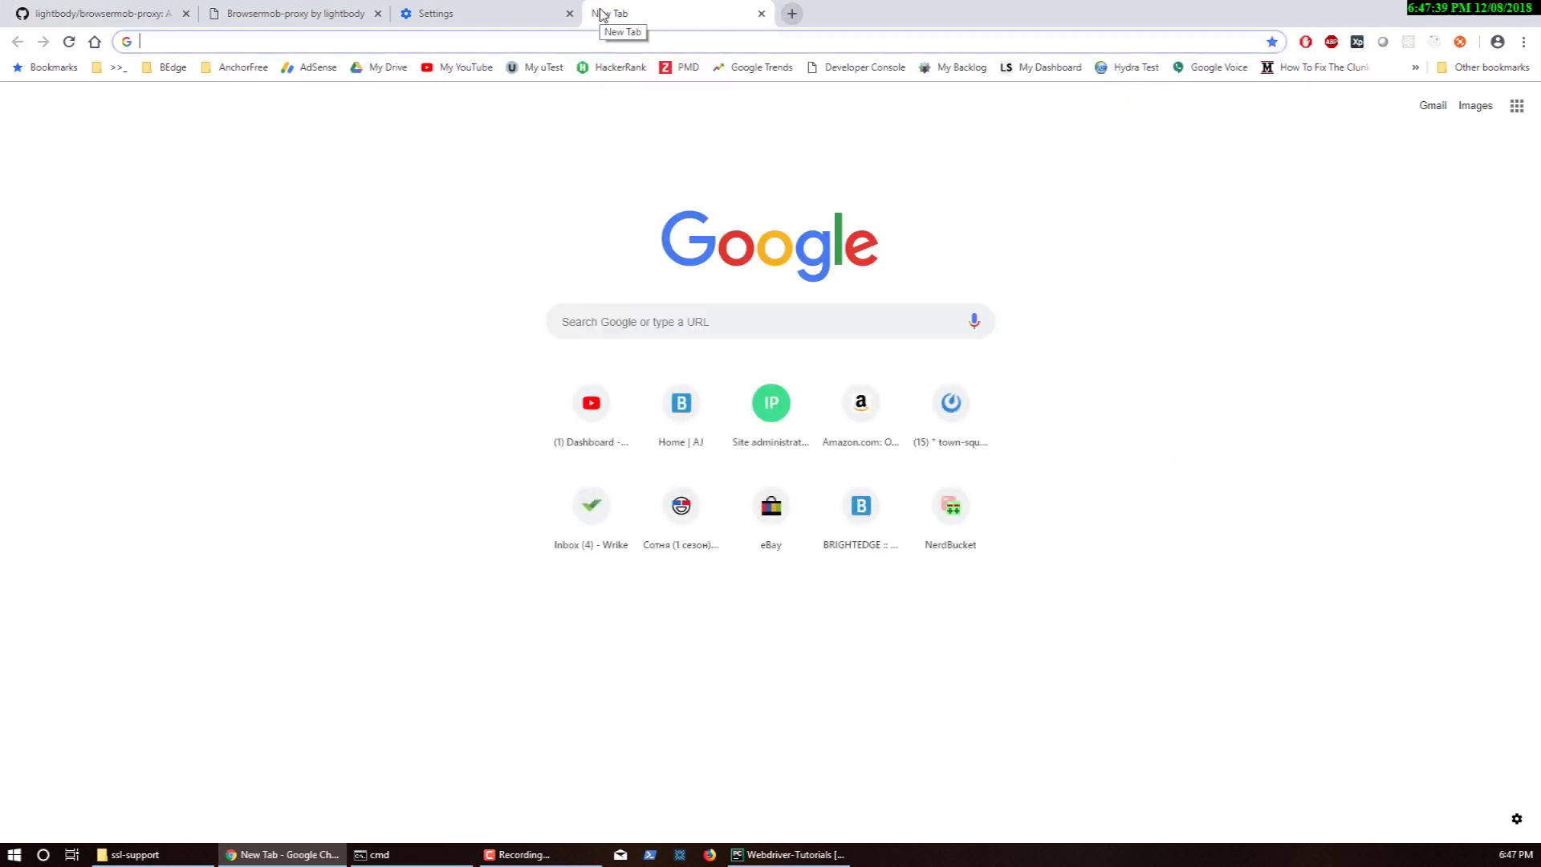
{"action": "type", "text": "example"}
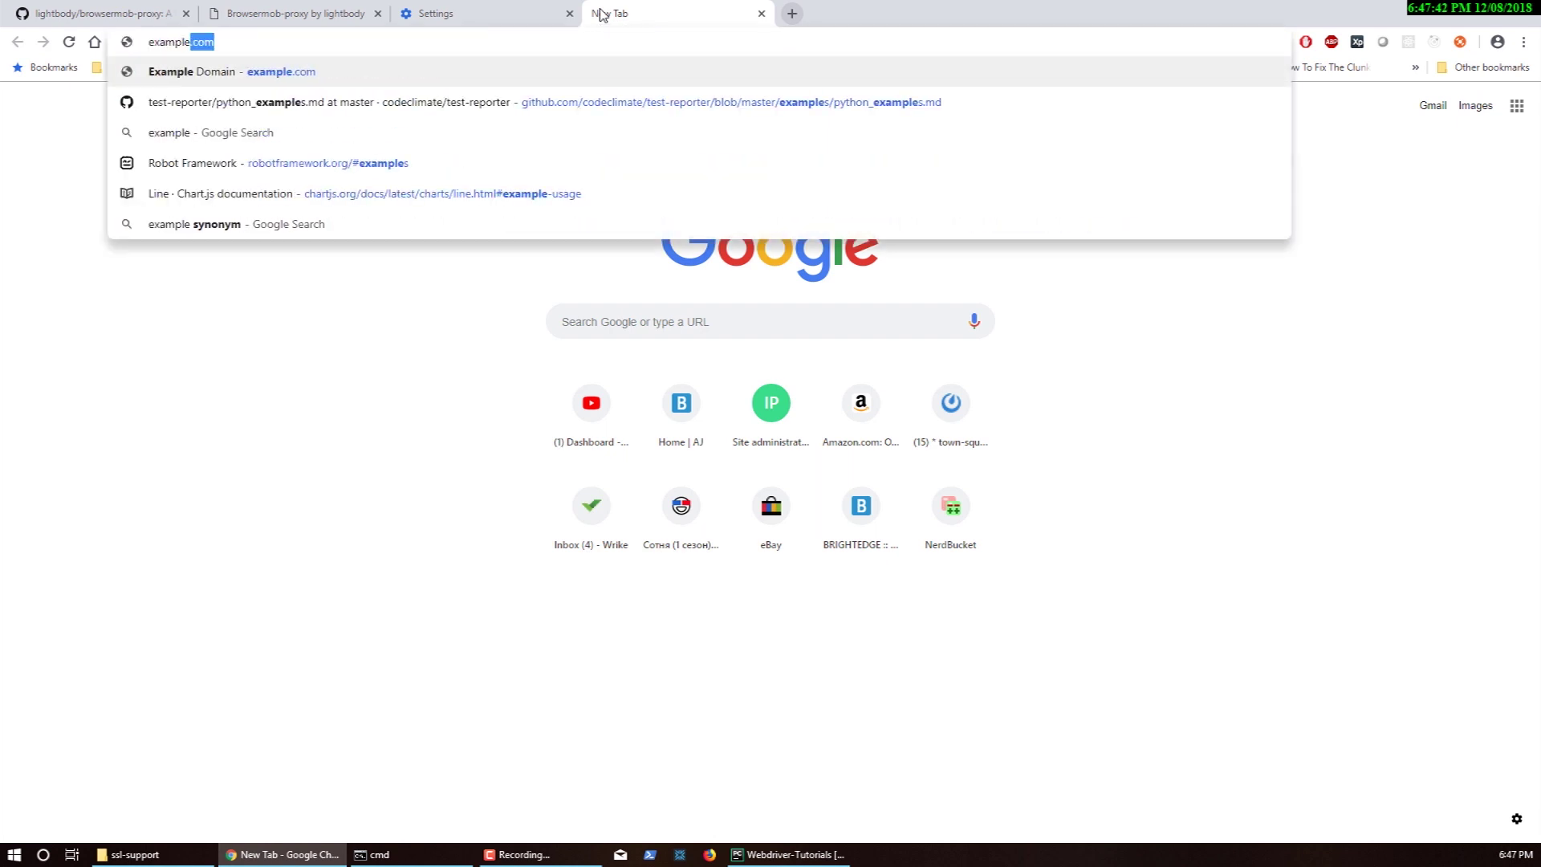
{"action": "key", "text": "Return"}
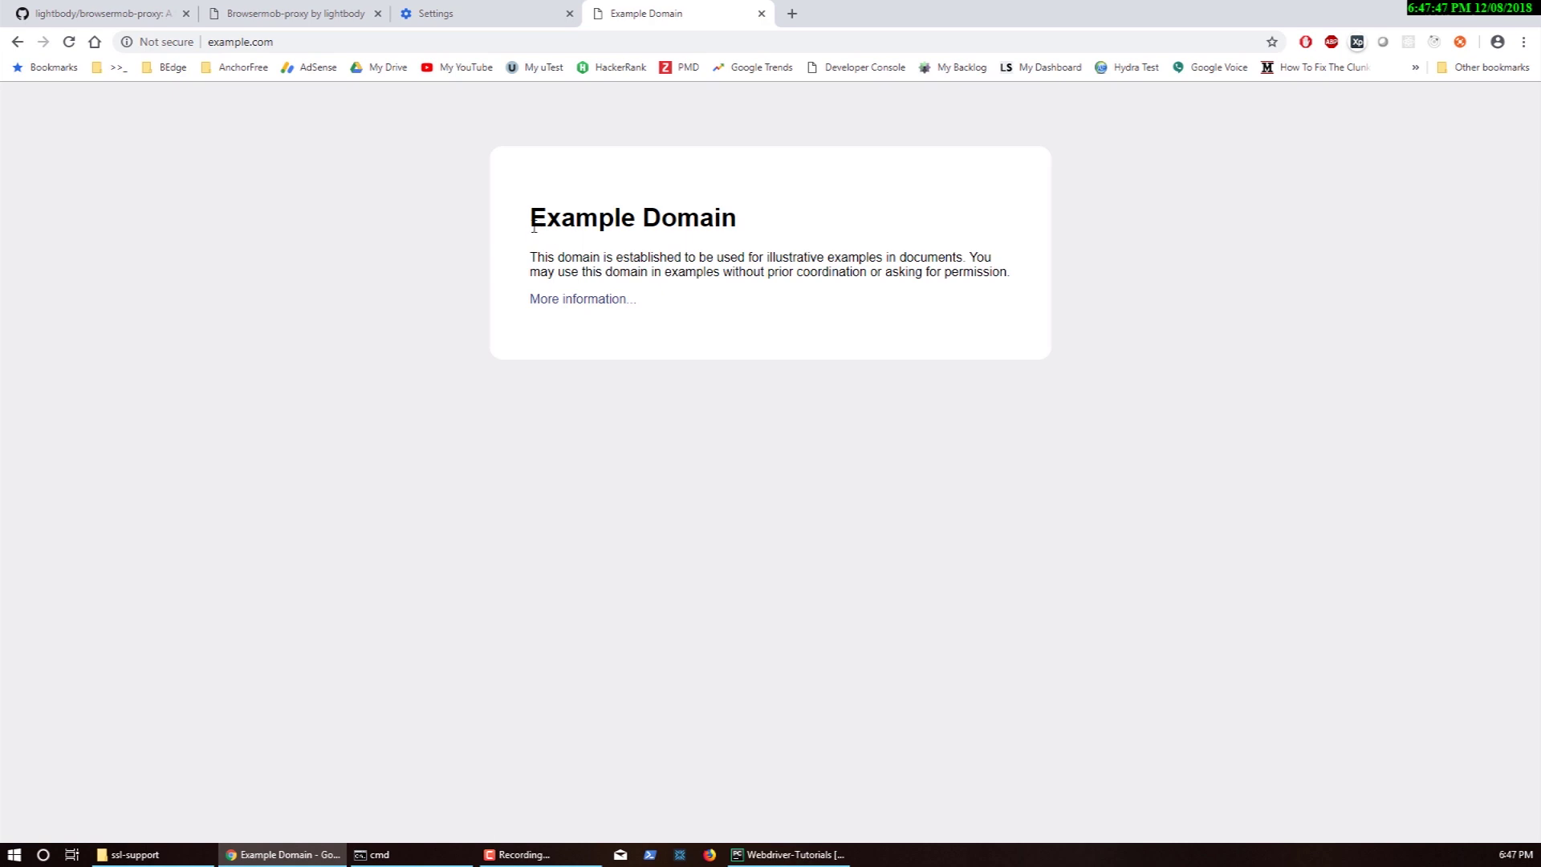
{"action": "left_click_drag", "start_coordinate": [534, 229], "coordinate": [681, 316]}
{"action": "left_click", "coordinate": [590, 273]}
{"action": "key", "text": "ctrl+a"}
{"action": "left_click", "coordinate": [816, 241]}
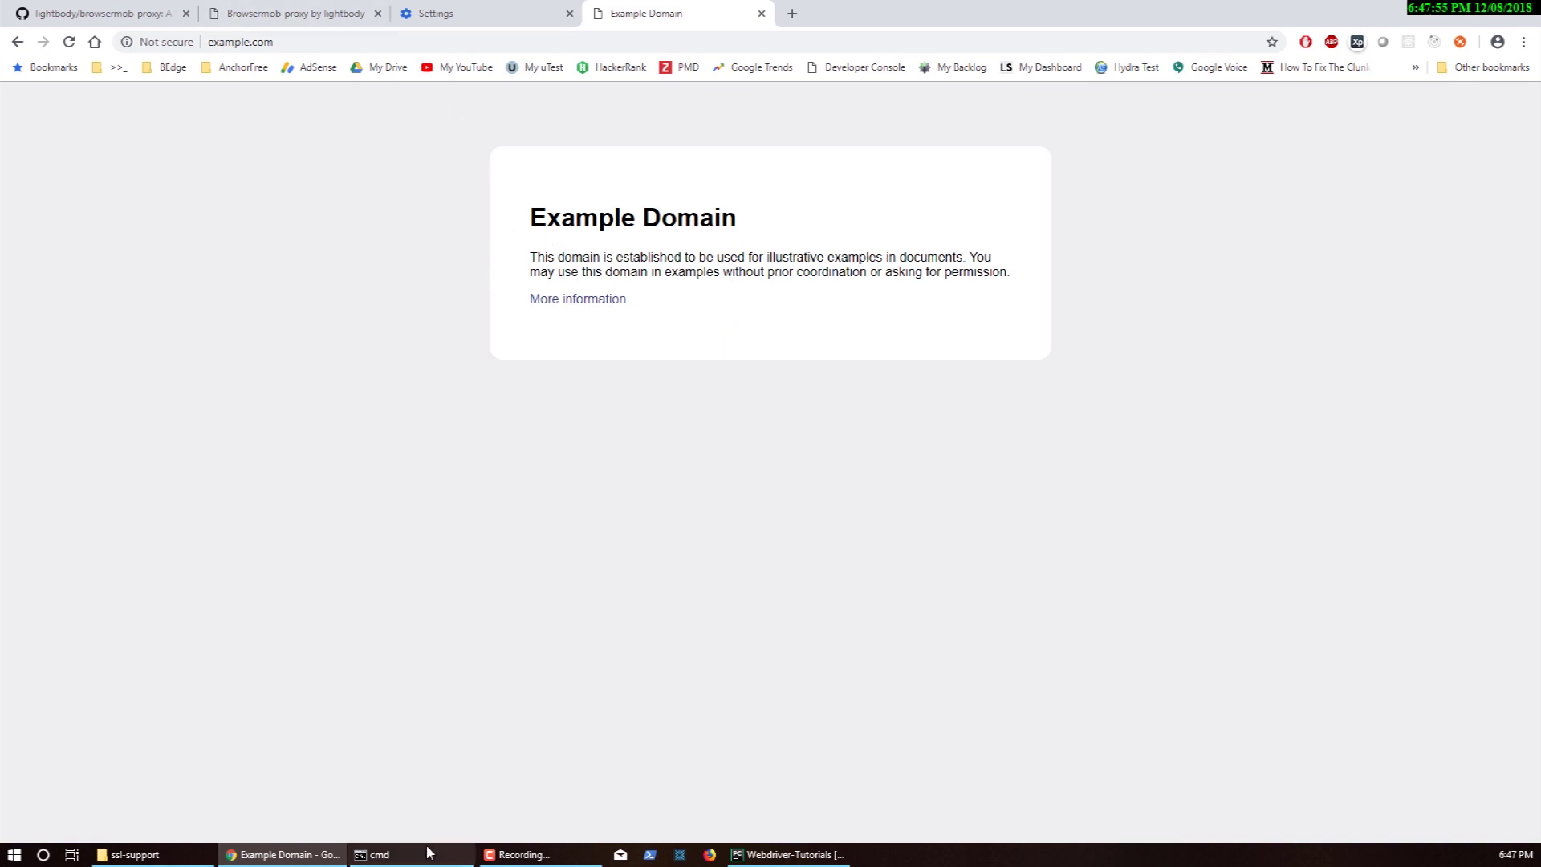
{"action": "left_click", "coordinate": [377, 854]}
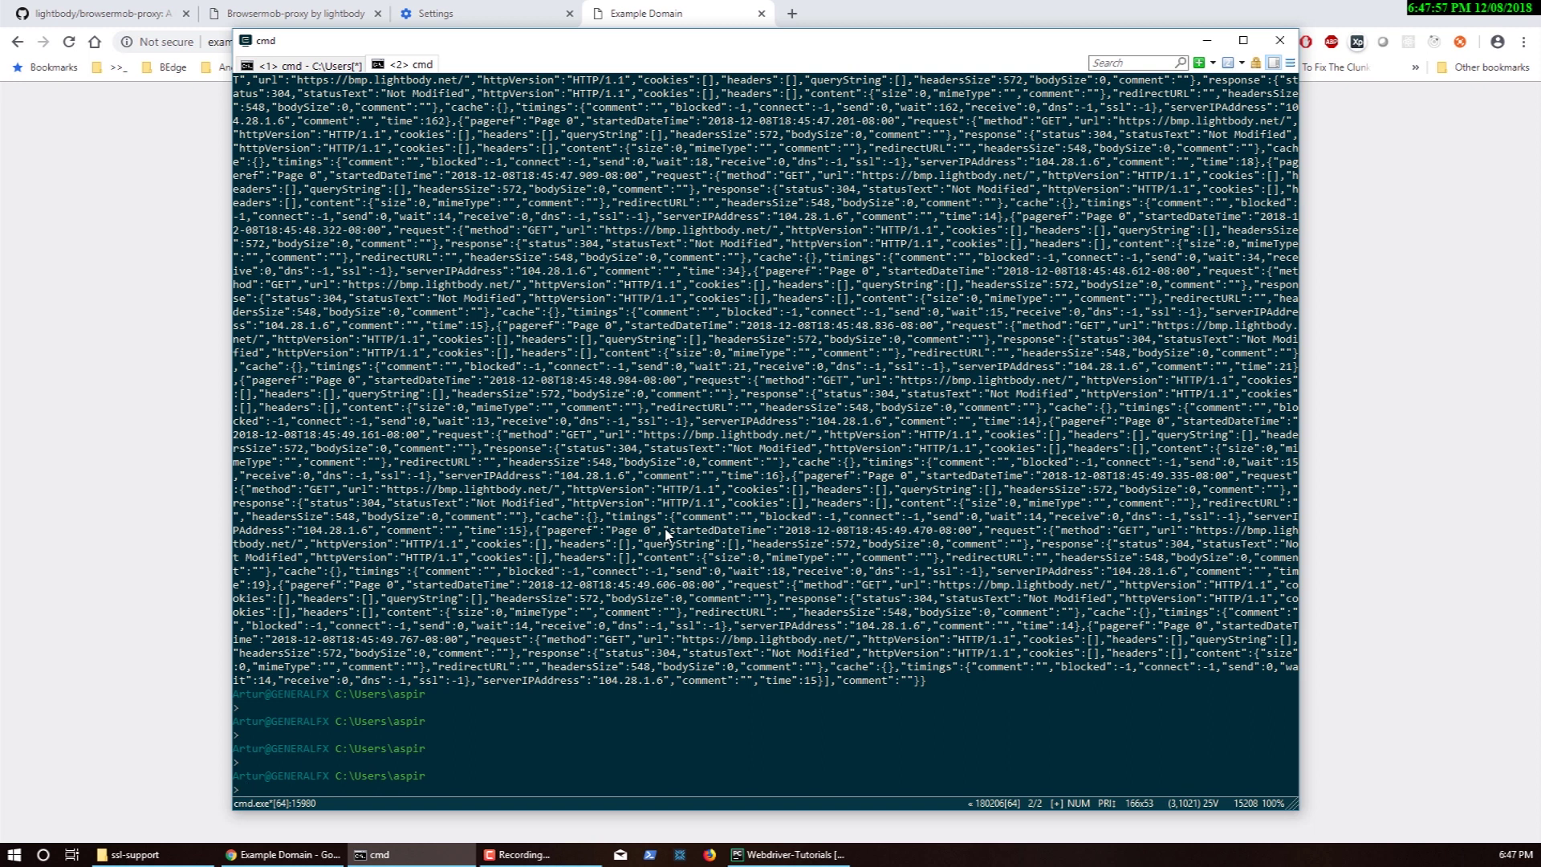
- Start a curl -d command whose JSON body maps example.com to 0.0.0.0
{"action": "type", "text": "curl -d \"\""}
{"action": "key", "text": "Left"}
{"action": "type", "text": "{\""}
{"action": "type", "text": "\"}"}
{"action": "key", "text": "Left"}
{"action": "key", "text": "Left"}
{"action": "type", "text": "example.com: \"\"0.0.0"}
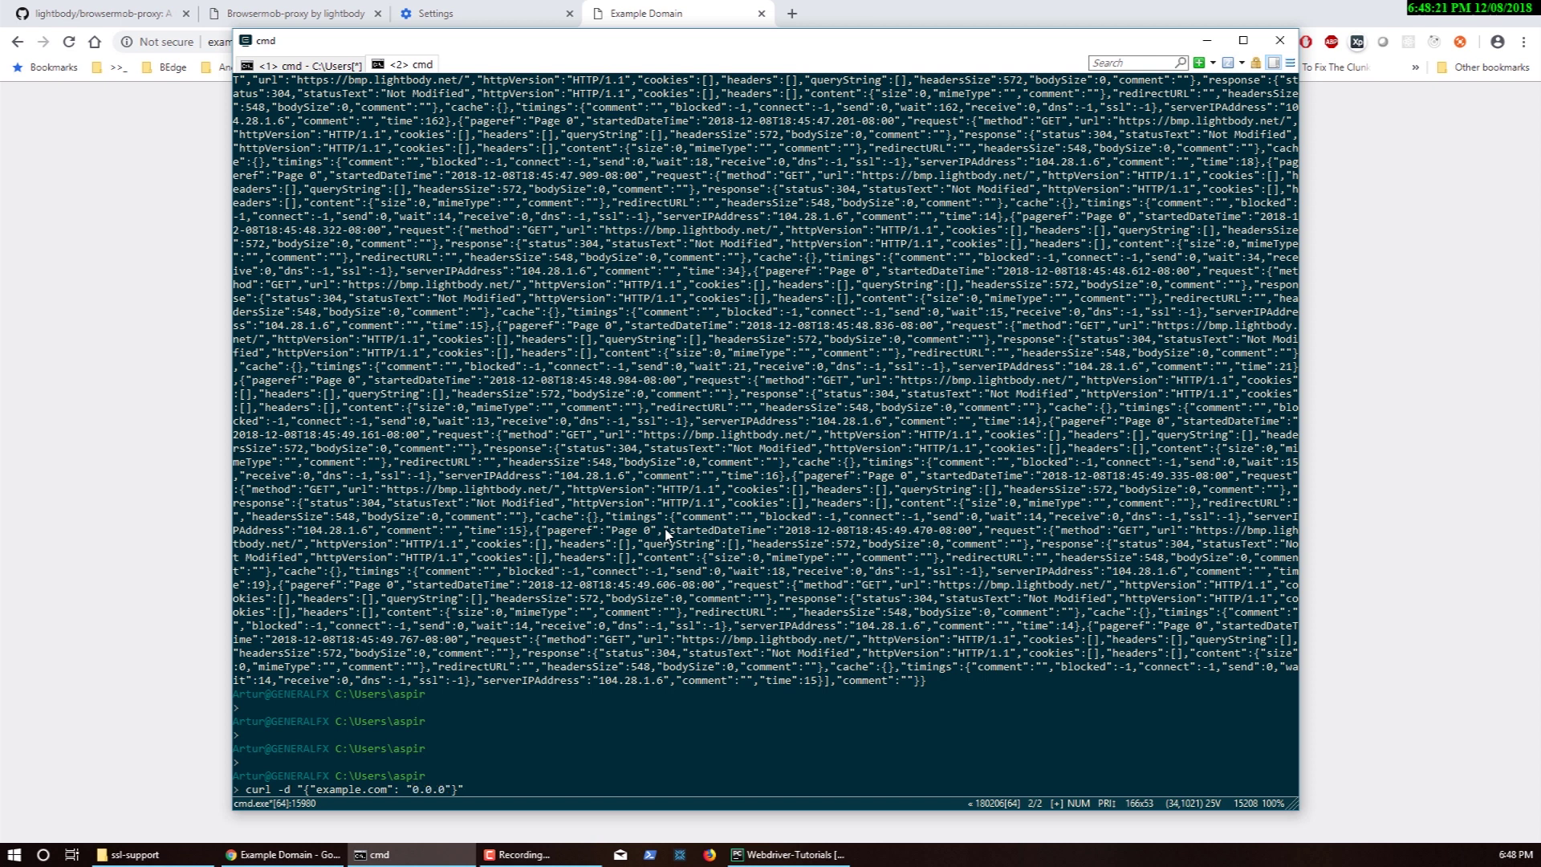
{"action": "type", "text": ".0"}
{"action": "key", "text": "Left"}
{"action": "key", "text": "Left"}
{"action": "key", "text": "Left"}
{"action": "key", "text": "Left"}
{"action": "key", "text": "Left"}
{"action": "key", "text": "Left"}
{"action": "key", "text": "Left"}
{"action": "key", "text": "Left"}
{"action": "key", "text": "Left"}
{"action": "key", "text": "Left"}
{"action": "key", "text": "Left"}
{"action": "key", "text": "Left"}
{"action": "key", "text": "Left"}
{"action": "key", "text": "Left"}
{"action": "key", "text": "Left"}
{"action": "type", "text": "\\"}
{"action": "key", "text": "Right"}
{"action": "key", "text": "Right"}
{"action": "key", "text": "Right"}
{"action": "key", "text": "Right"}
{"action": "key", "text": "Right"}
{"action": "key", "text": "Right"}
{"action": "type", "text": "\\\": \\"}
{"action": "key", "text": "Right"}
{"action": "key", "text": "Right"}
{"action": "type", "text": "\\"}
{"action": "key", "text": "Right"}
{"action": "key", "text": "Right"}
{"action": "type", "text": "-H"}
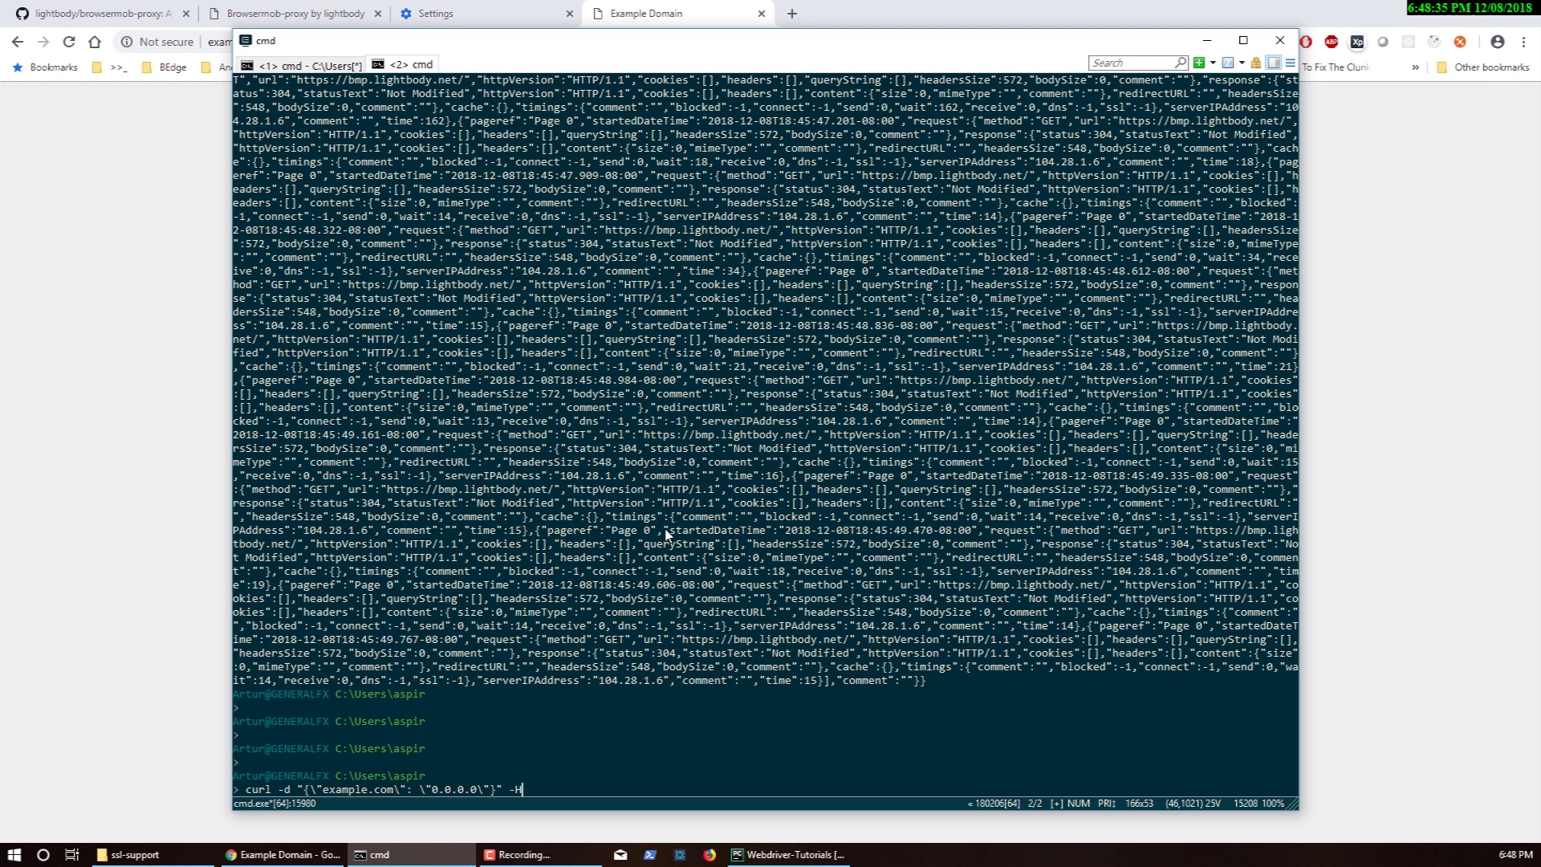
{"action": "type", "text": " \"Content-Type: application/json"}
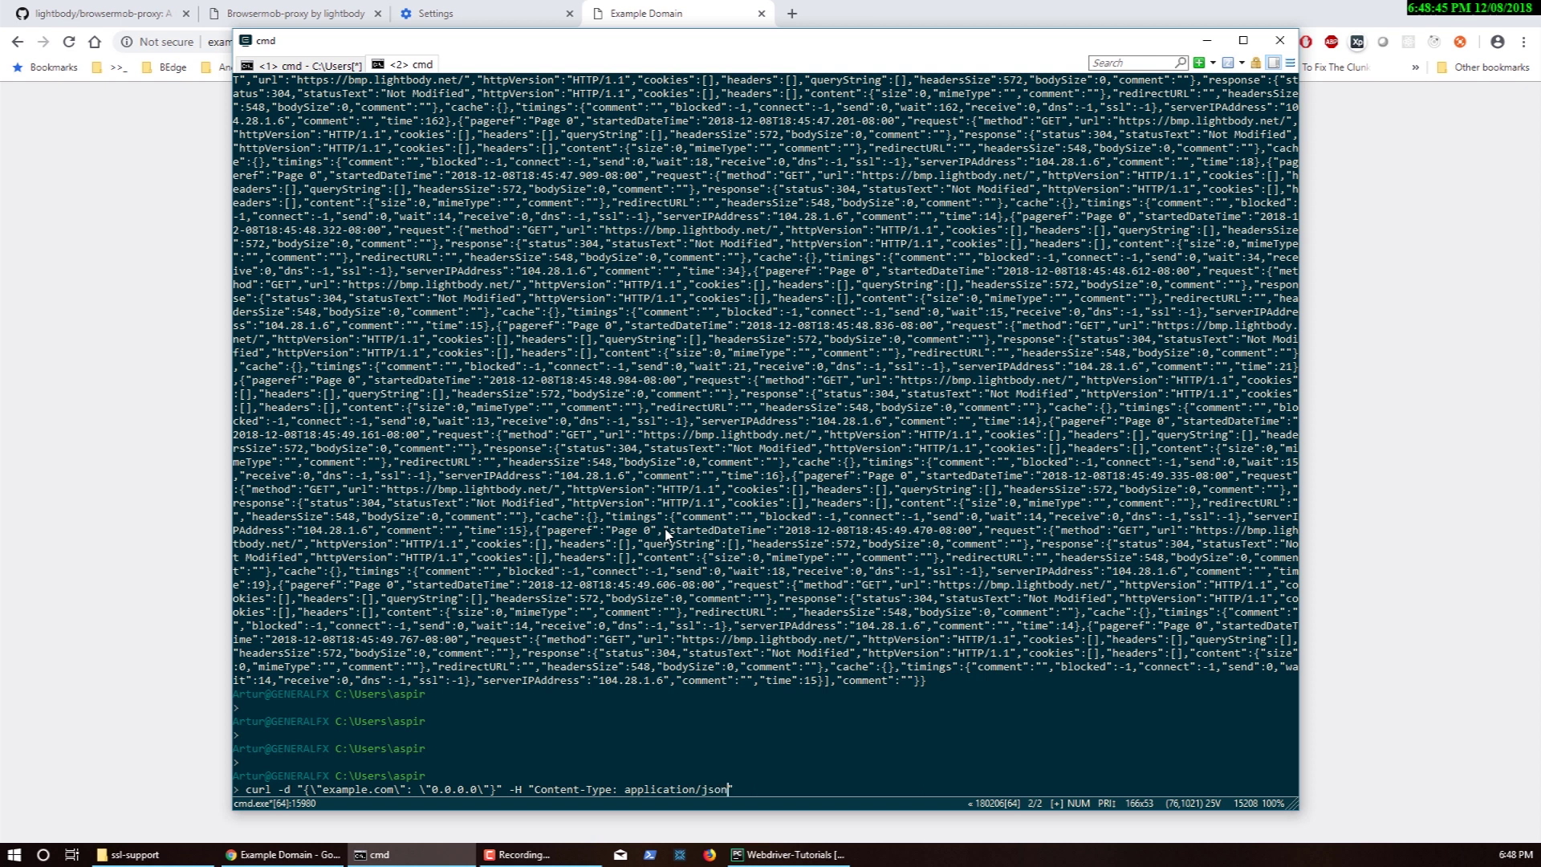
{"action": "type", "text": "\" -X POST http://localhost"}
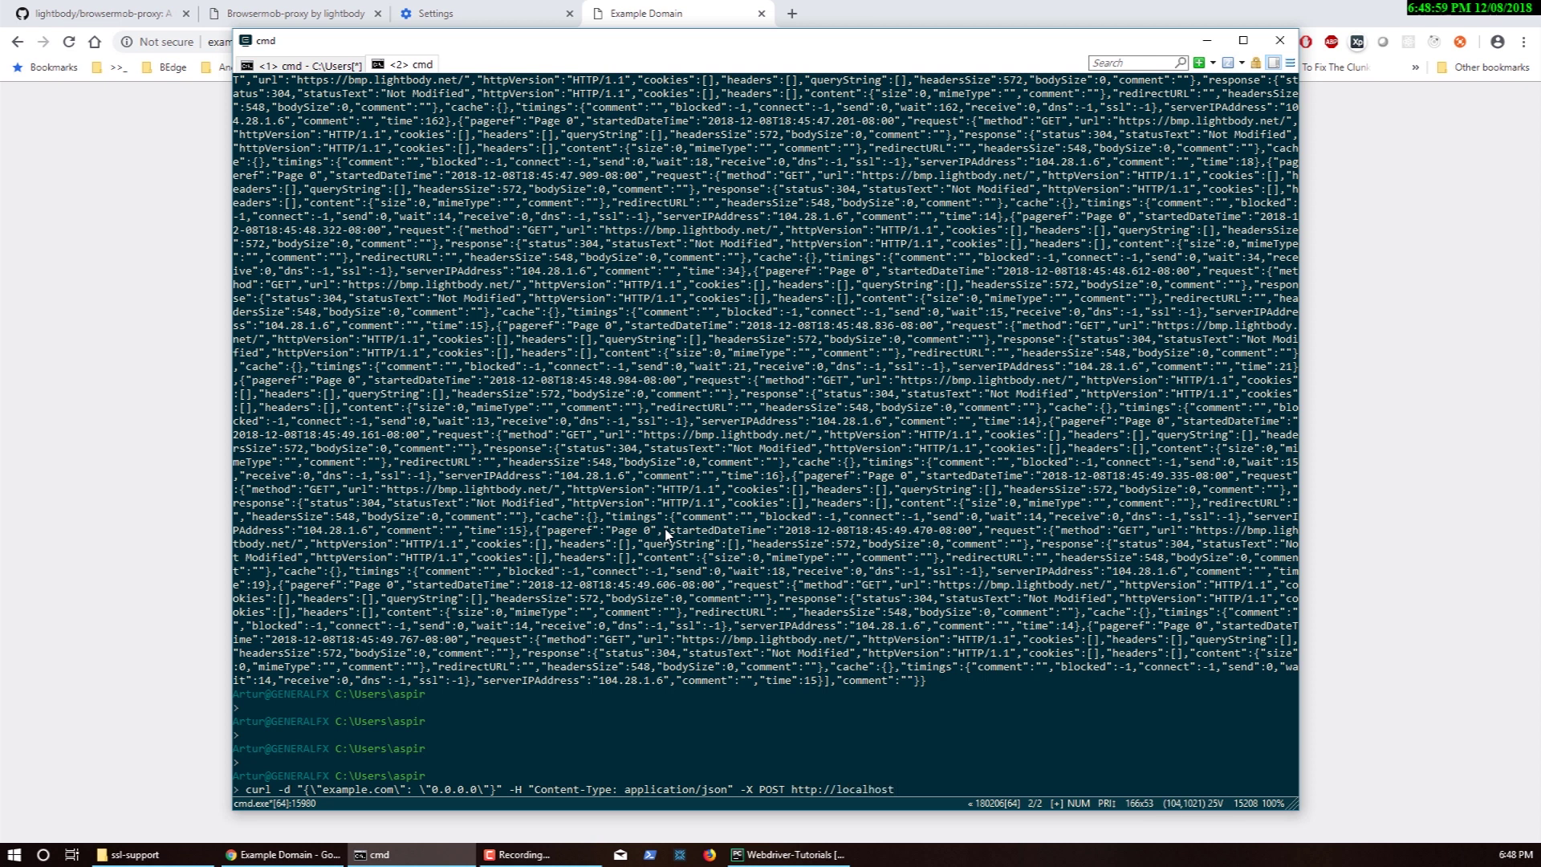
{"action": "type", "text": ":8080/proxy/8081/hosts"}
{"action": "left_click", "coordinate": [53, 17]}
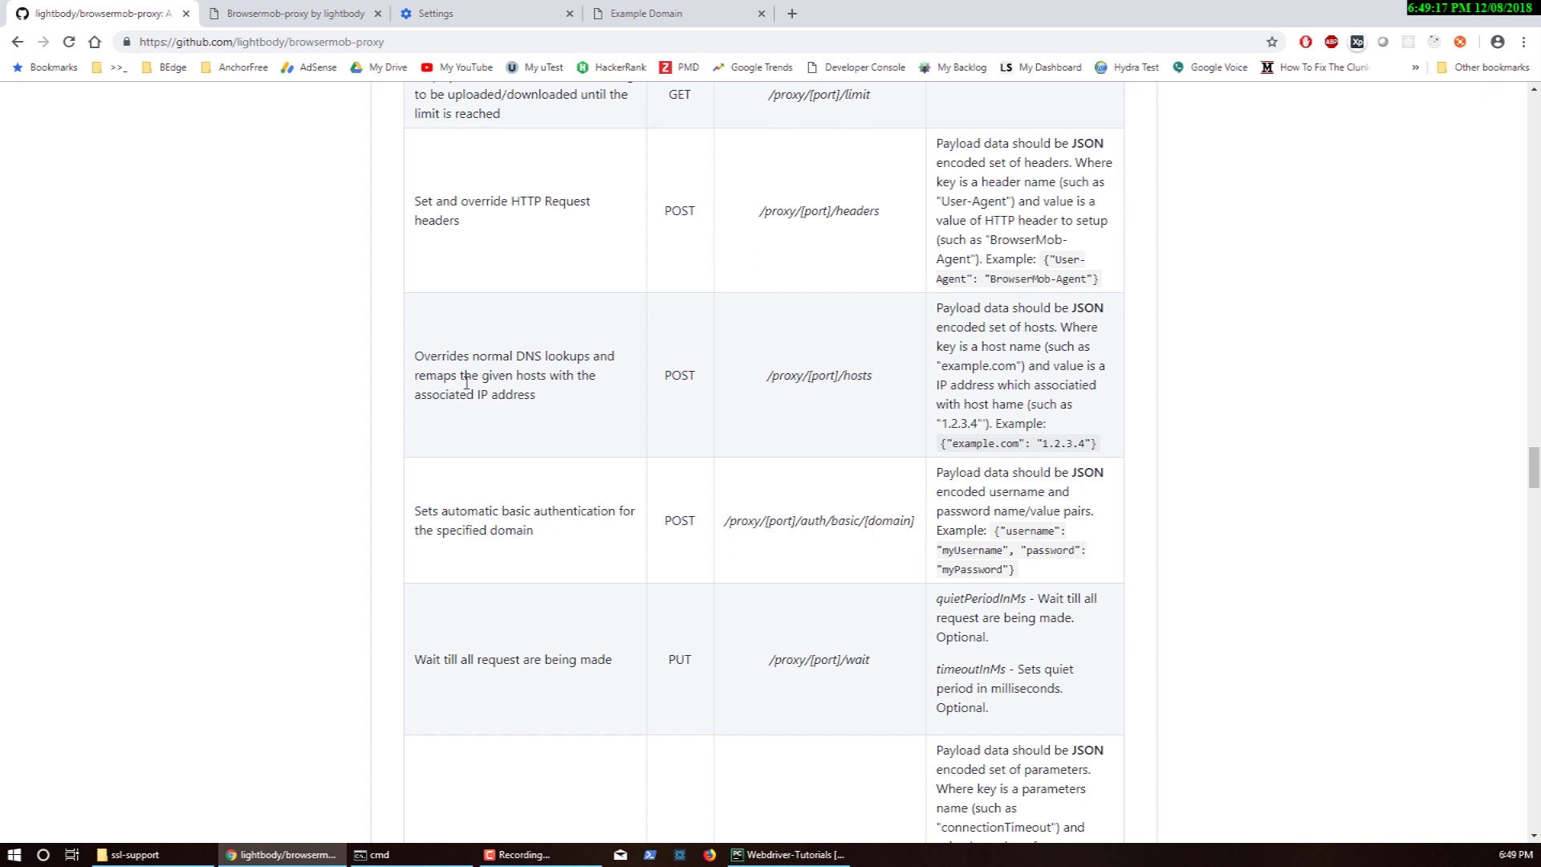
- Check the /proxy/[port]/hosts path and example JSON, run the curl remap, then open a new tab
{"action": "left_click_drag", "start_coordinate": [766, 379], "coordinate": [926, 378]}
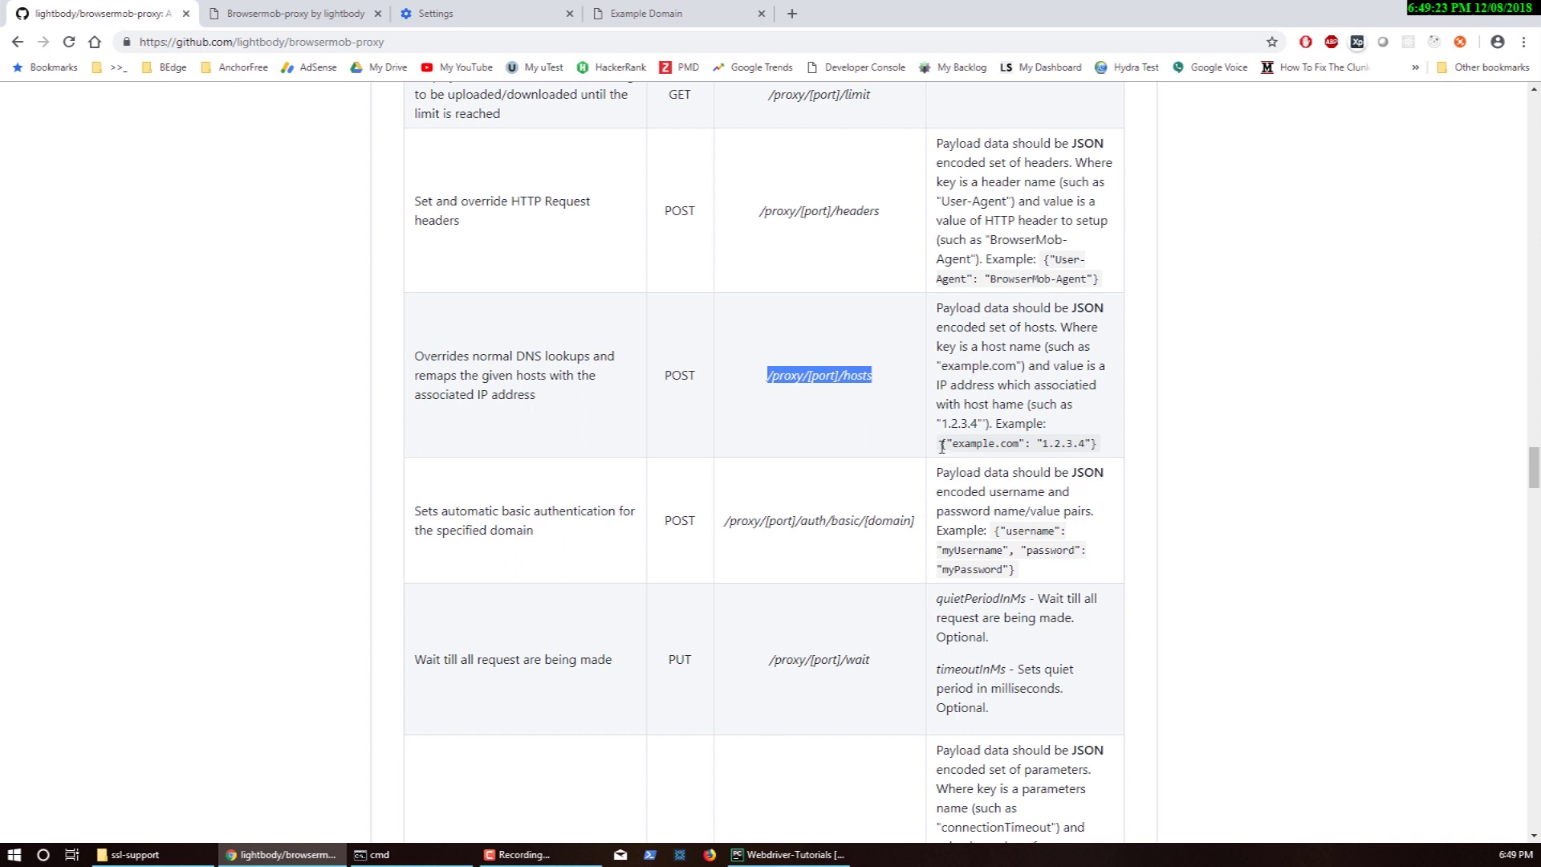
{"action": "left_click_drag", "start_coordinate": [941, 444], "coordinate": [1080, 446]}
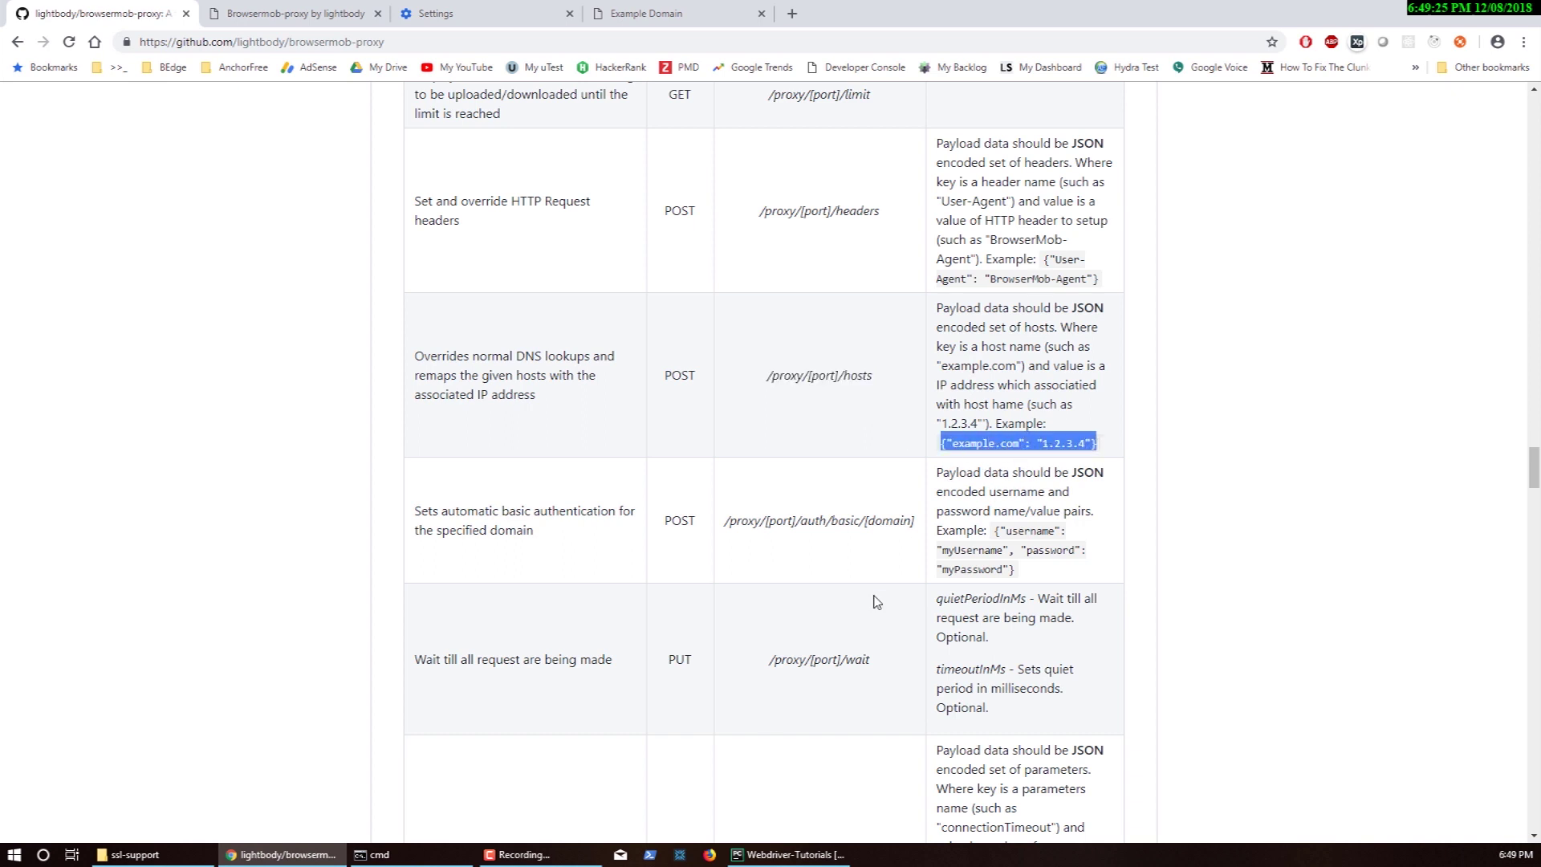
{"action": "left_click", "coordinate": [384, 854]}
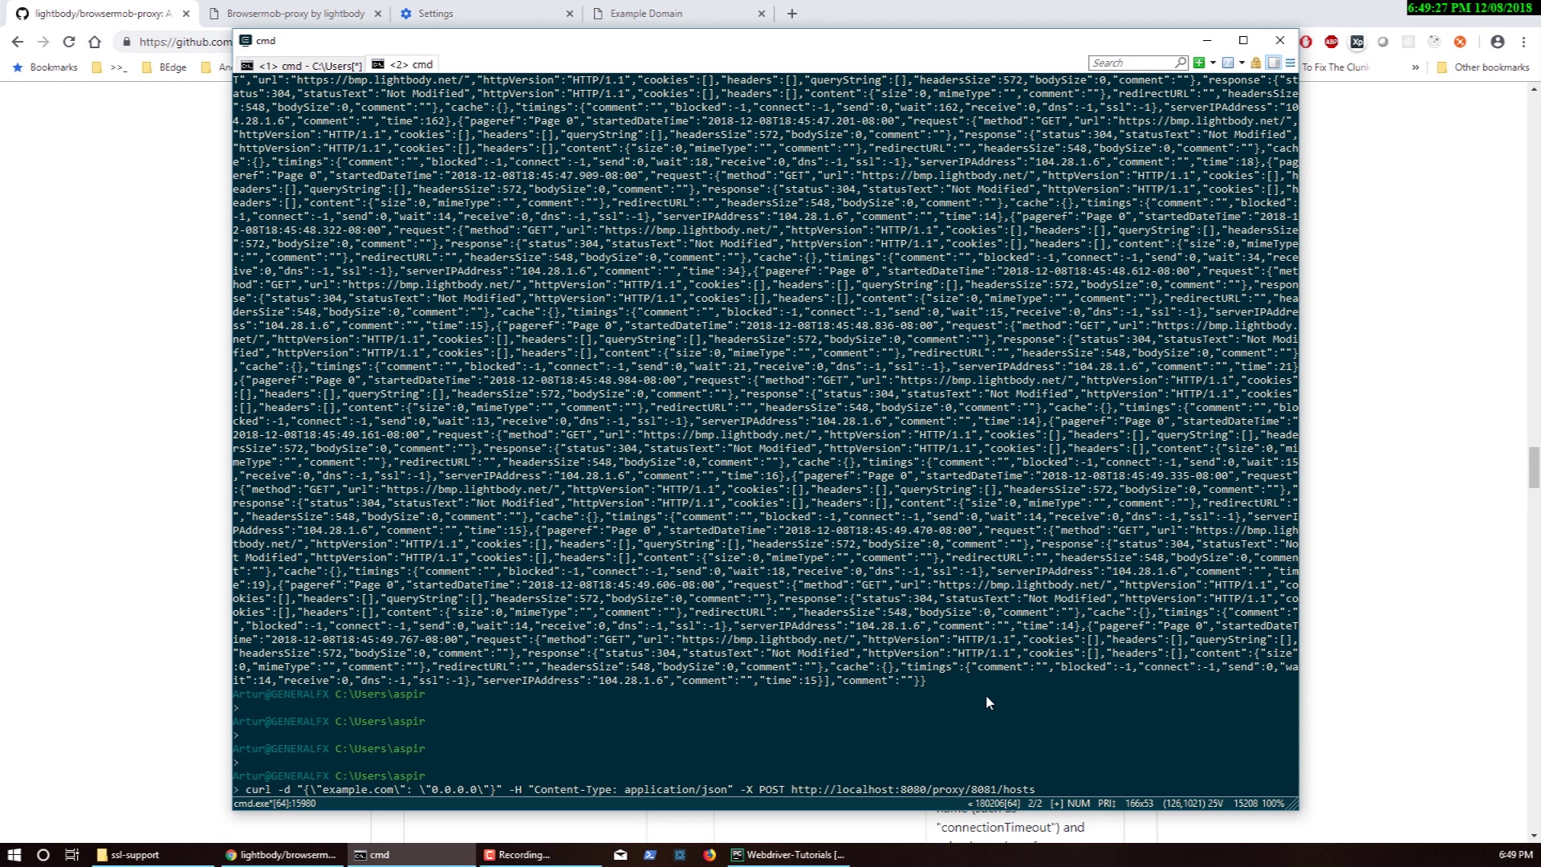
{"action": "key", "text": "Return"}
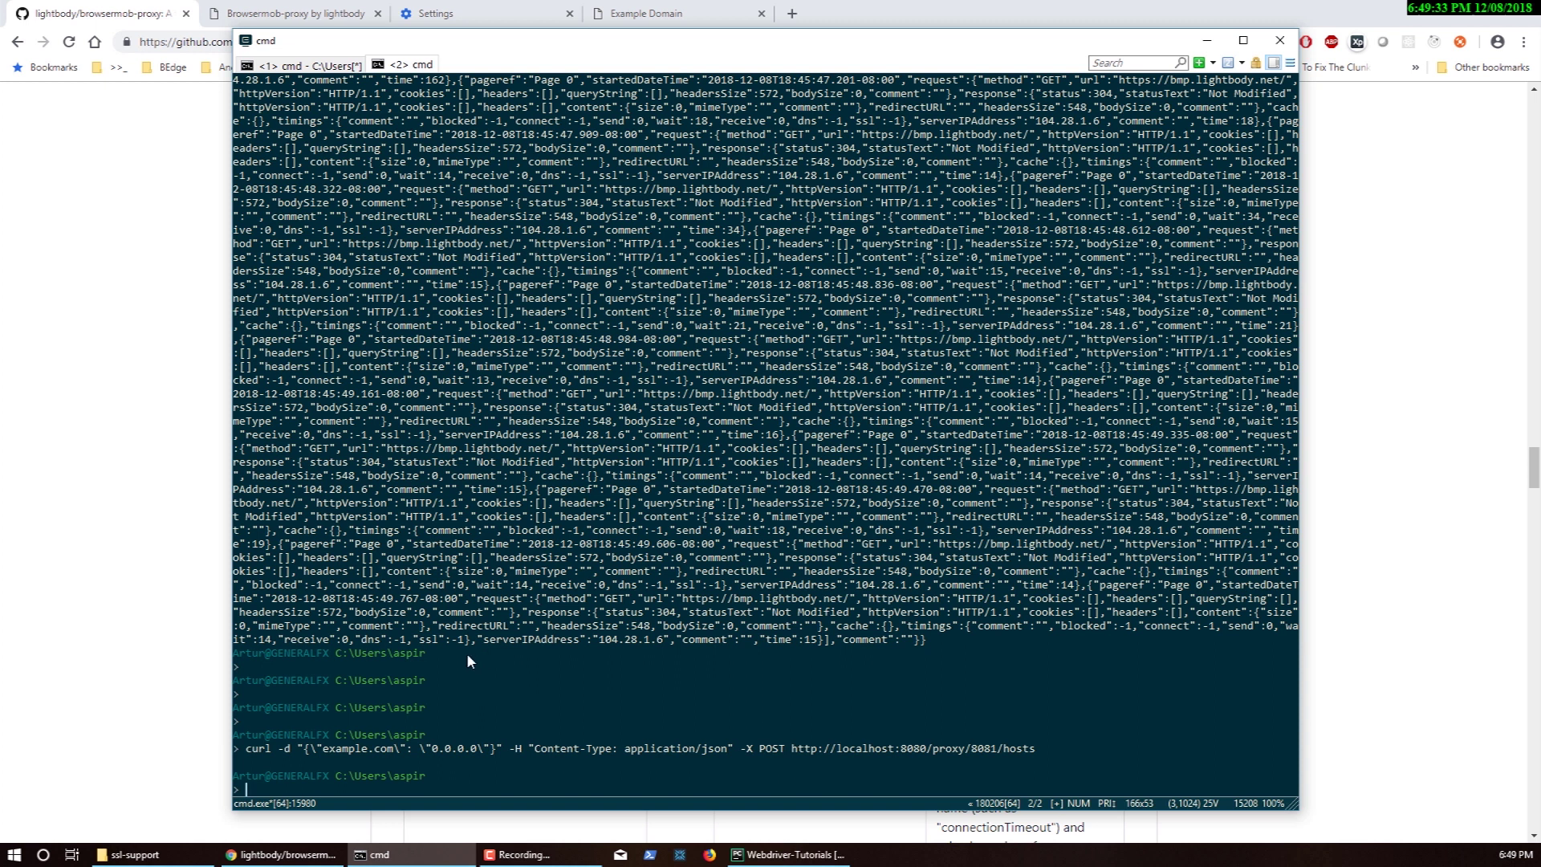
{"action": "left_click", "coordinate": [126, 378]}
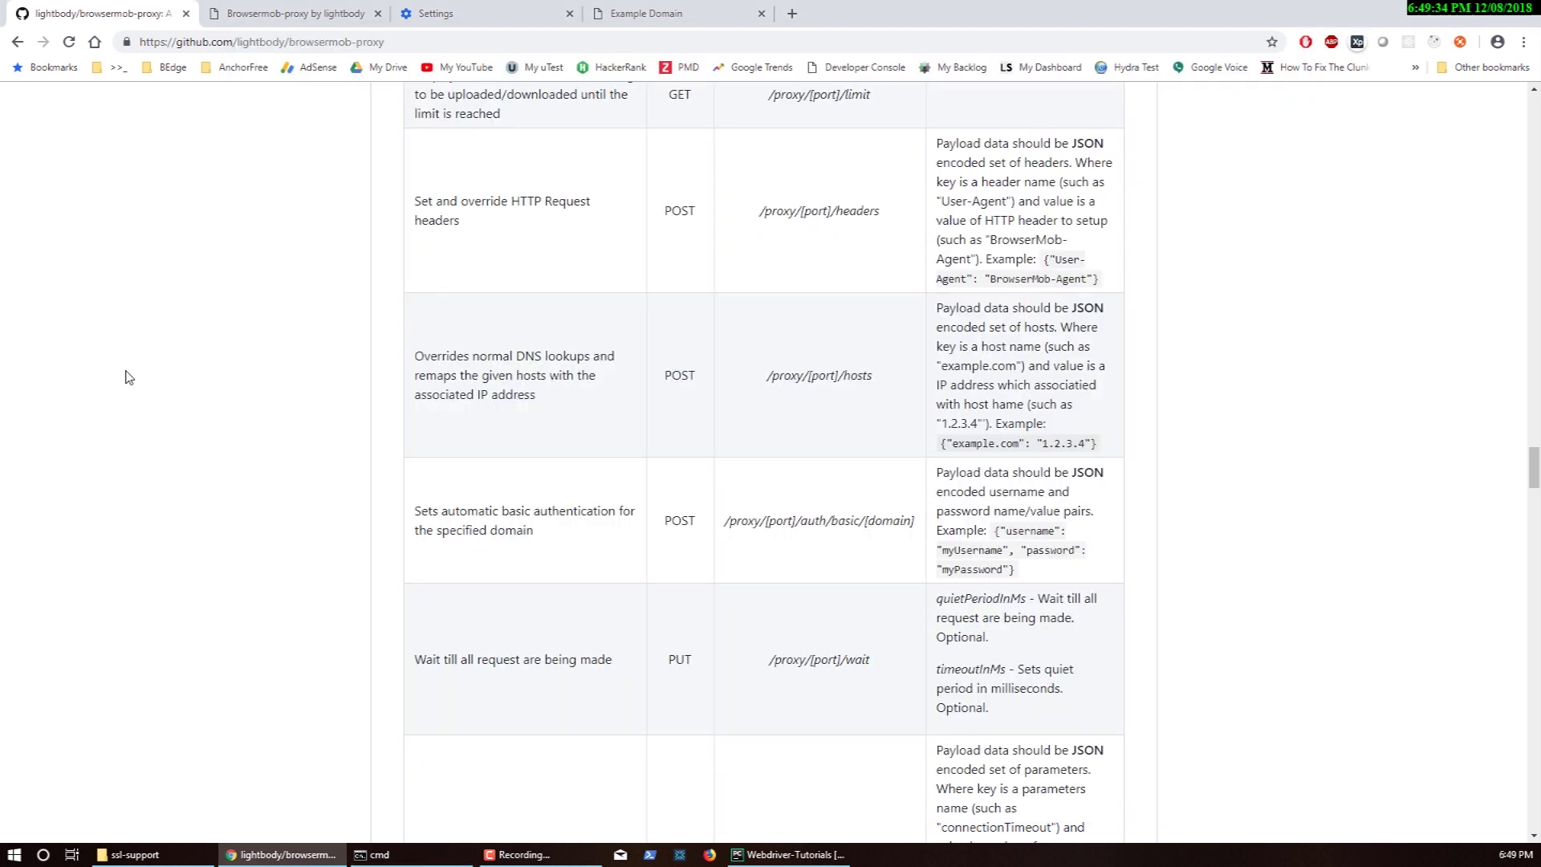
{"action": "left_click", "coordinate": [784, 10]}
- Load 0.0.0.0 in a new tab, which returns Bad Gateway
{"action": "left_click", "coordinate": [793, 15]}
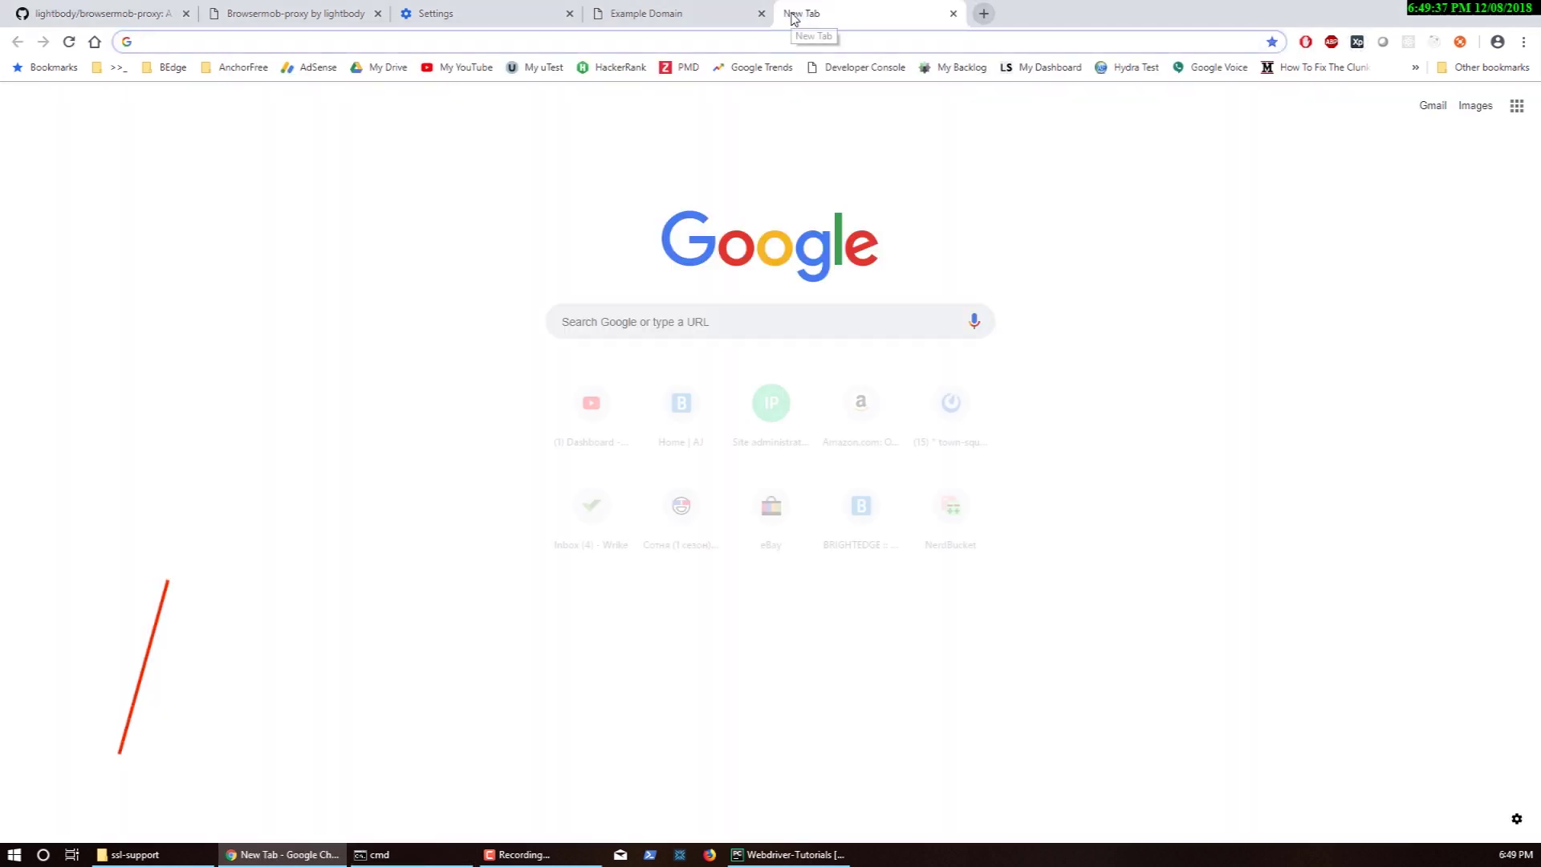
{"action": "type", "text": "0.0.0.0"}
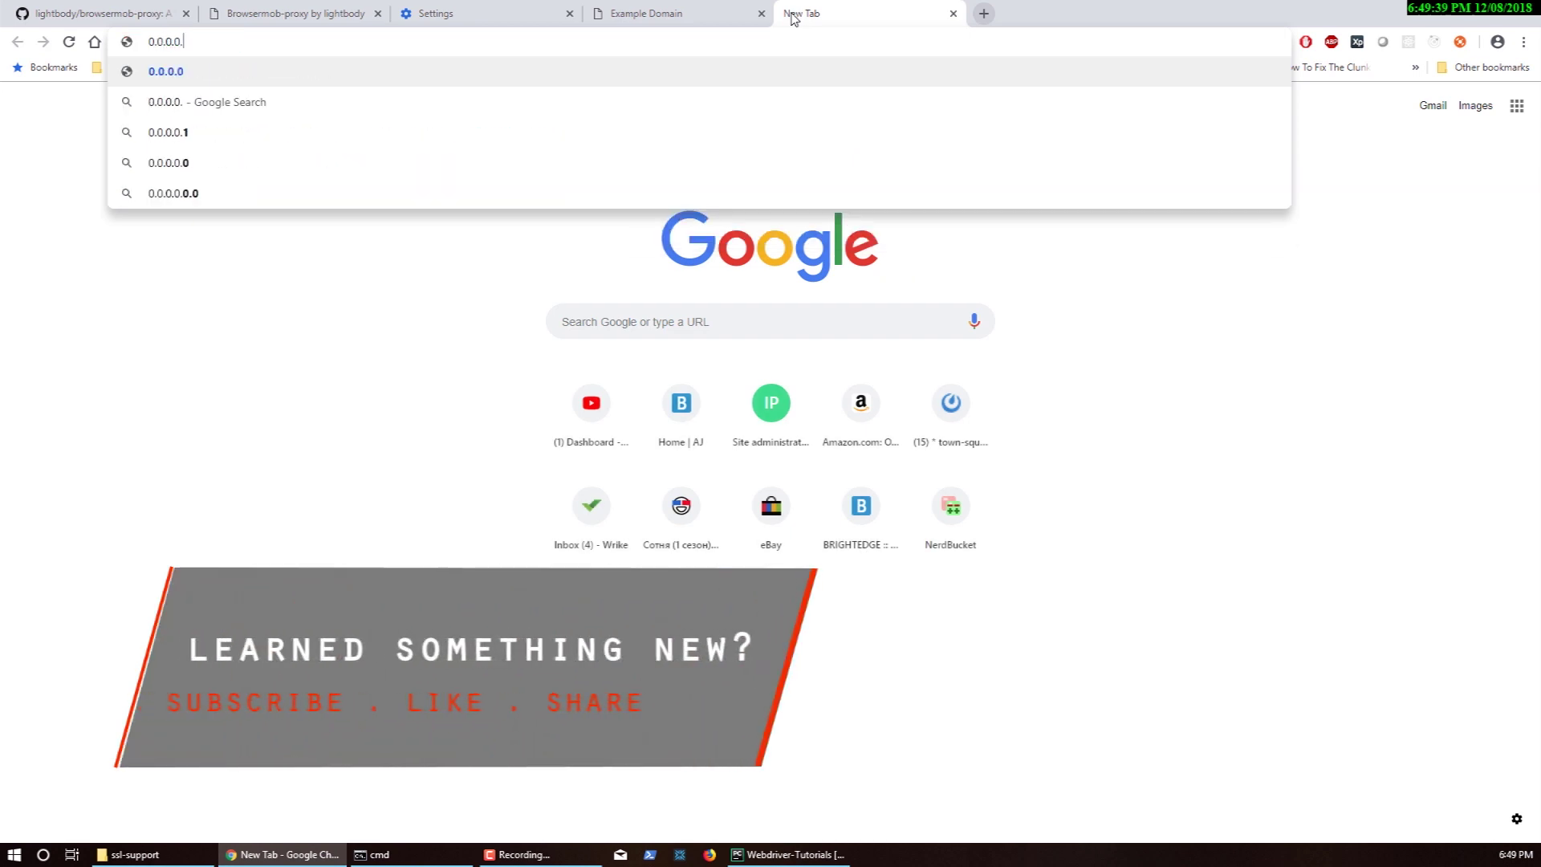
{"action": "key", "text": "Return"}
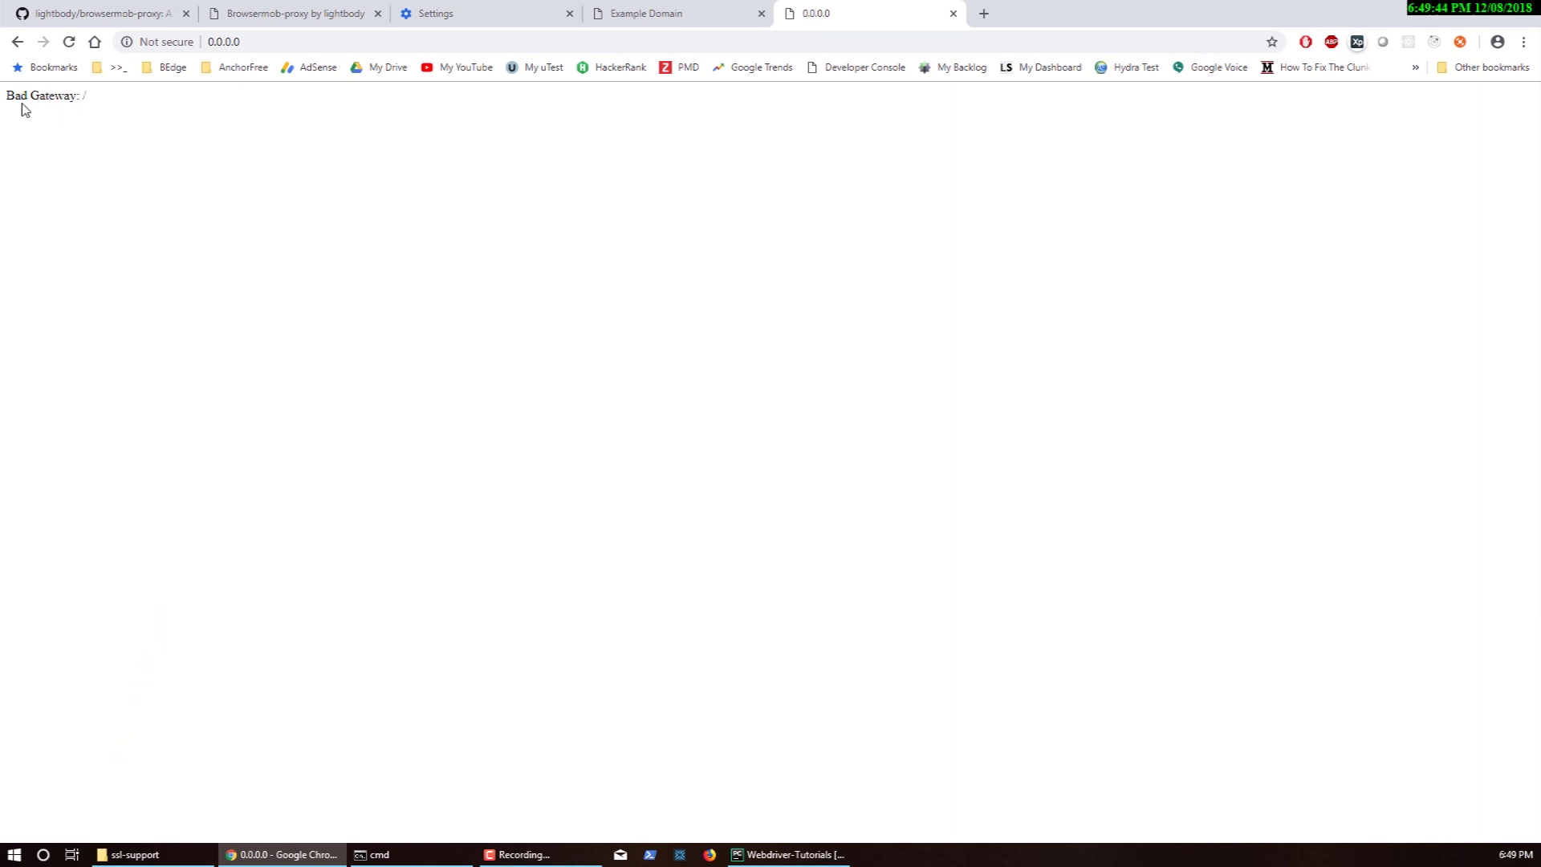
- On the Example Domain tab, empty the cache and hard-reload example.com via DevTools
{"action": "left_click", "coordinate": [627, 17]}
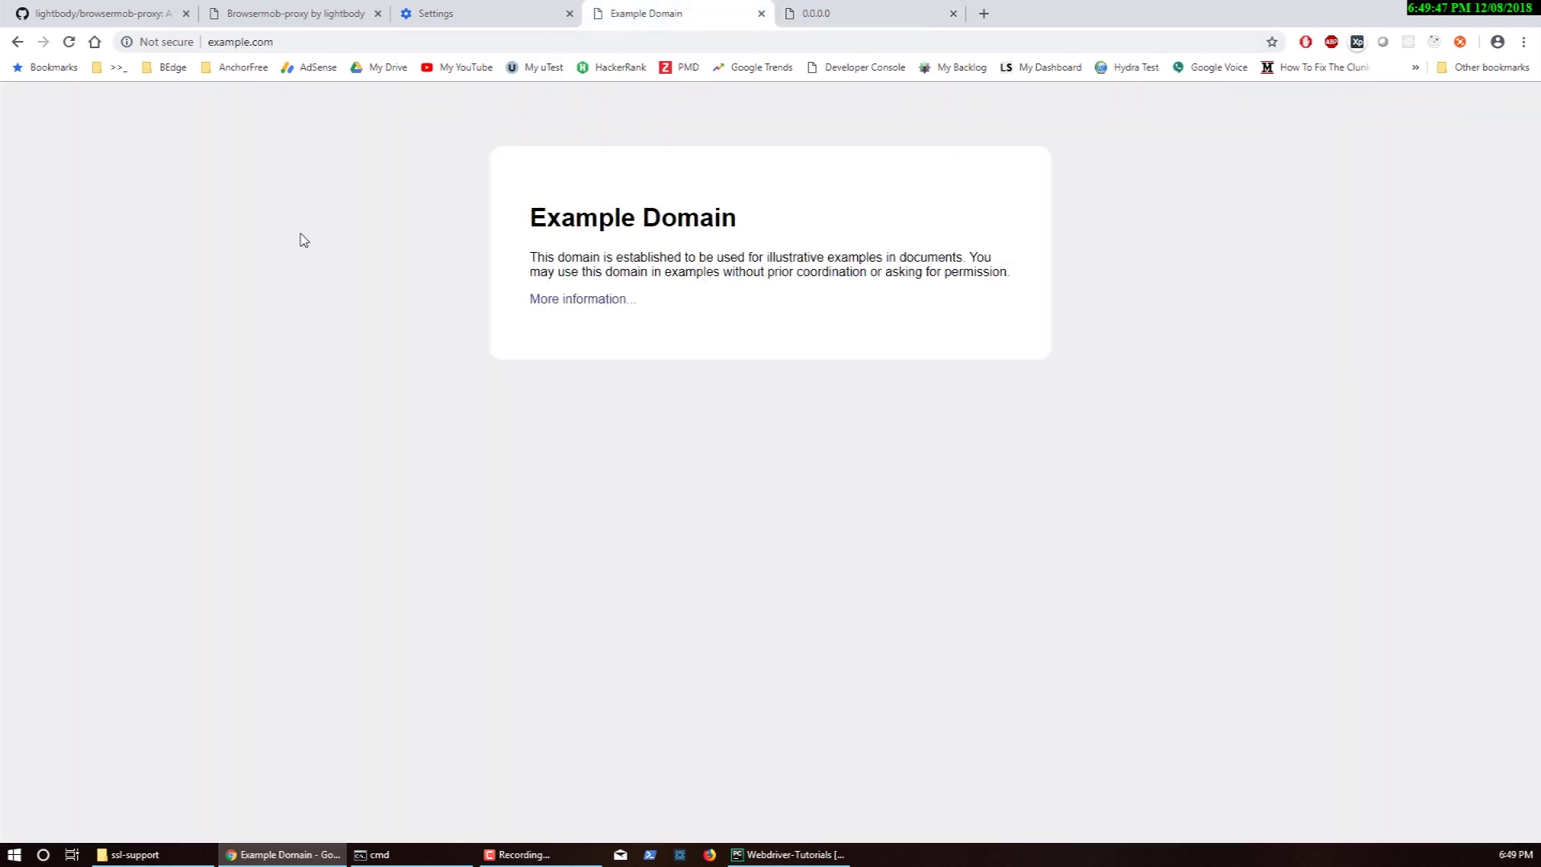
{"action": "key", "text": "F5"}
{"action": "key", "text": "F12"}
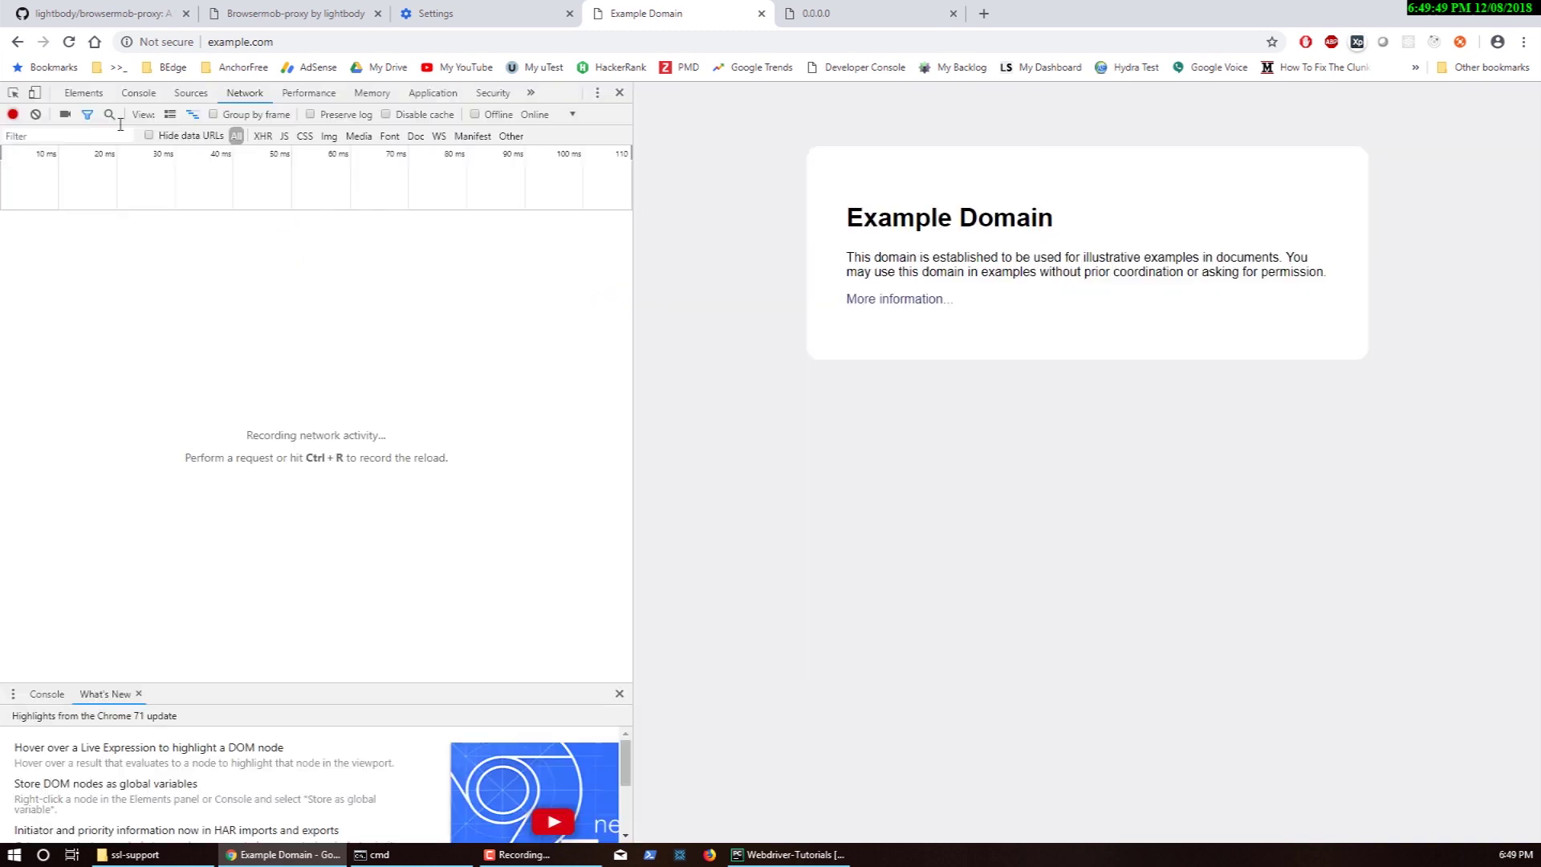
{"action": "right_click", "coordinate": [69, 42]}
{"action": "left_click", "coordinate": [149, 104]}
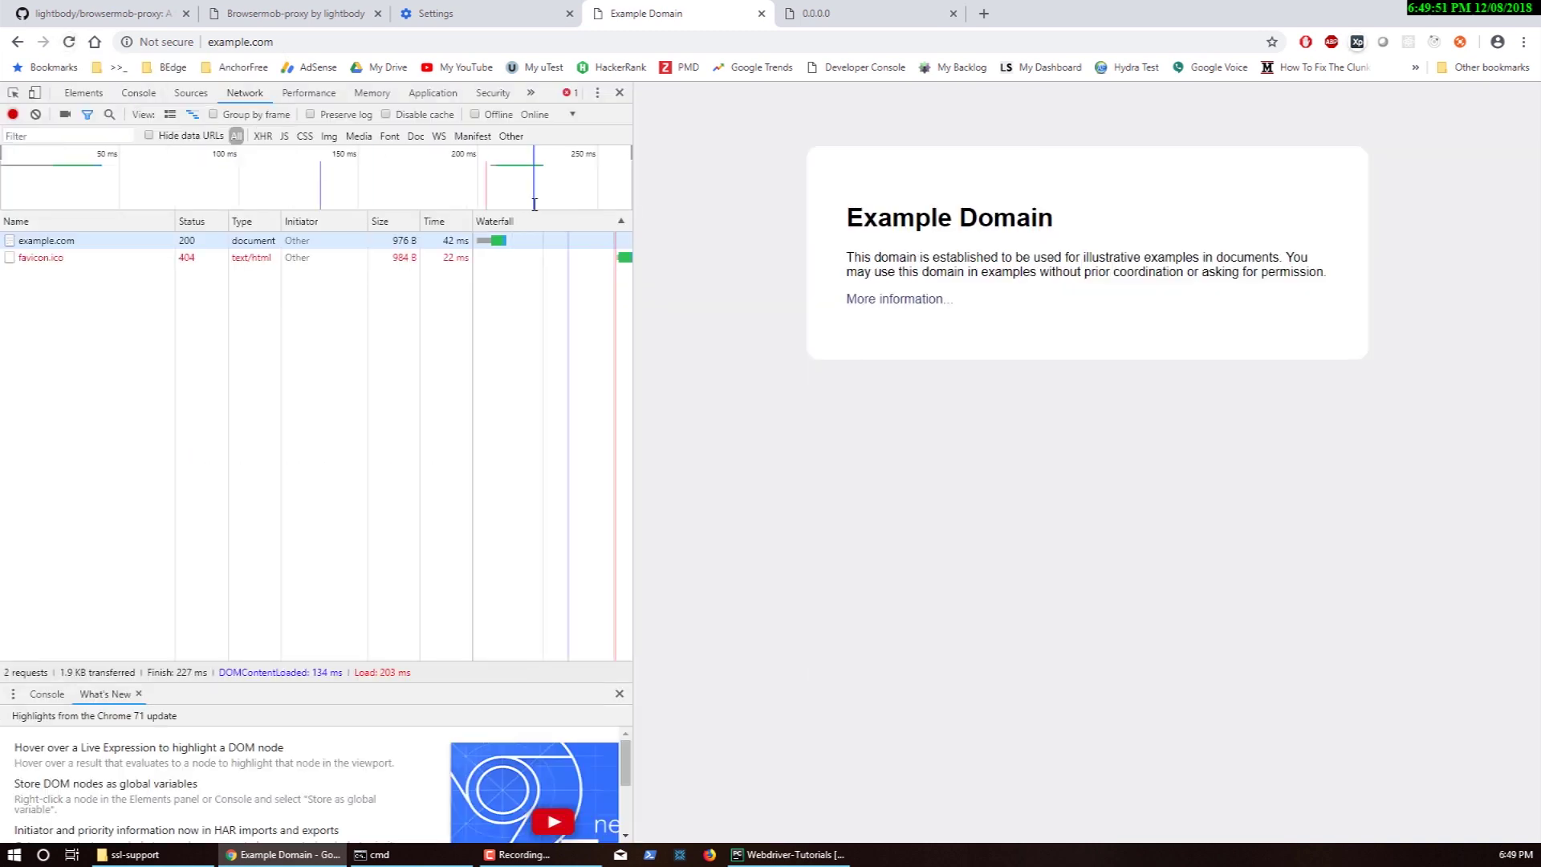
{"action": "key", "text": "F12"}
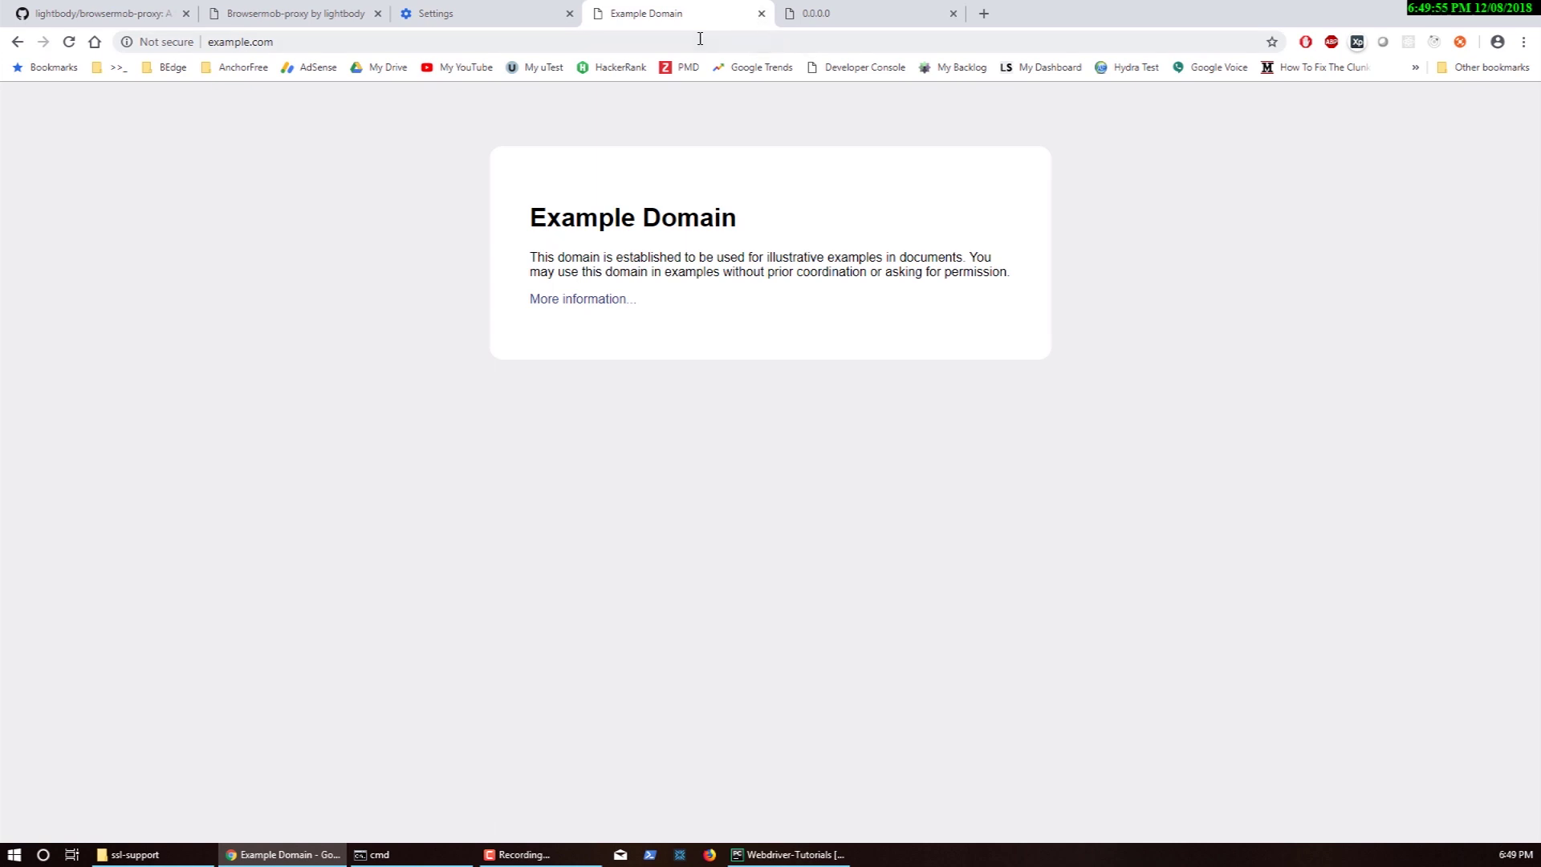
- Reload example.com several more times; it still shows Example Domain
{"action": "key", "text": "F5"}
{"action": "key", "text": "F5"}
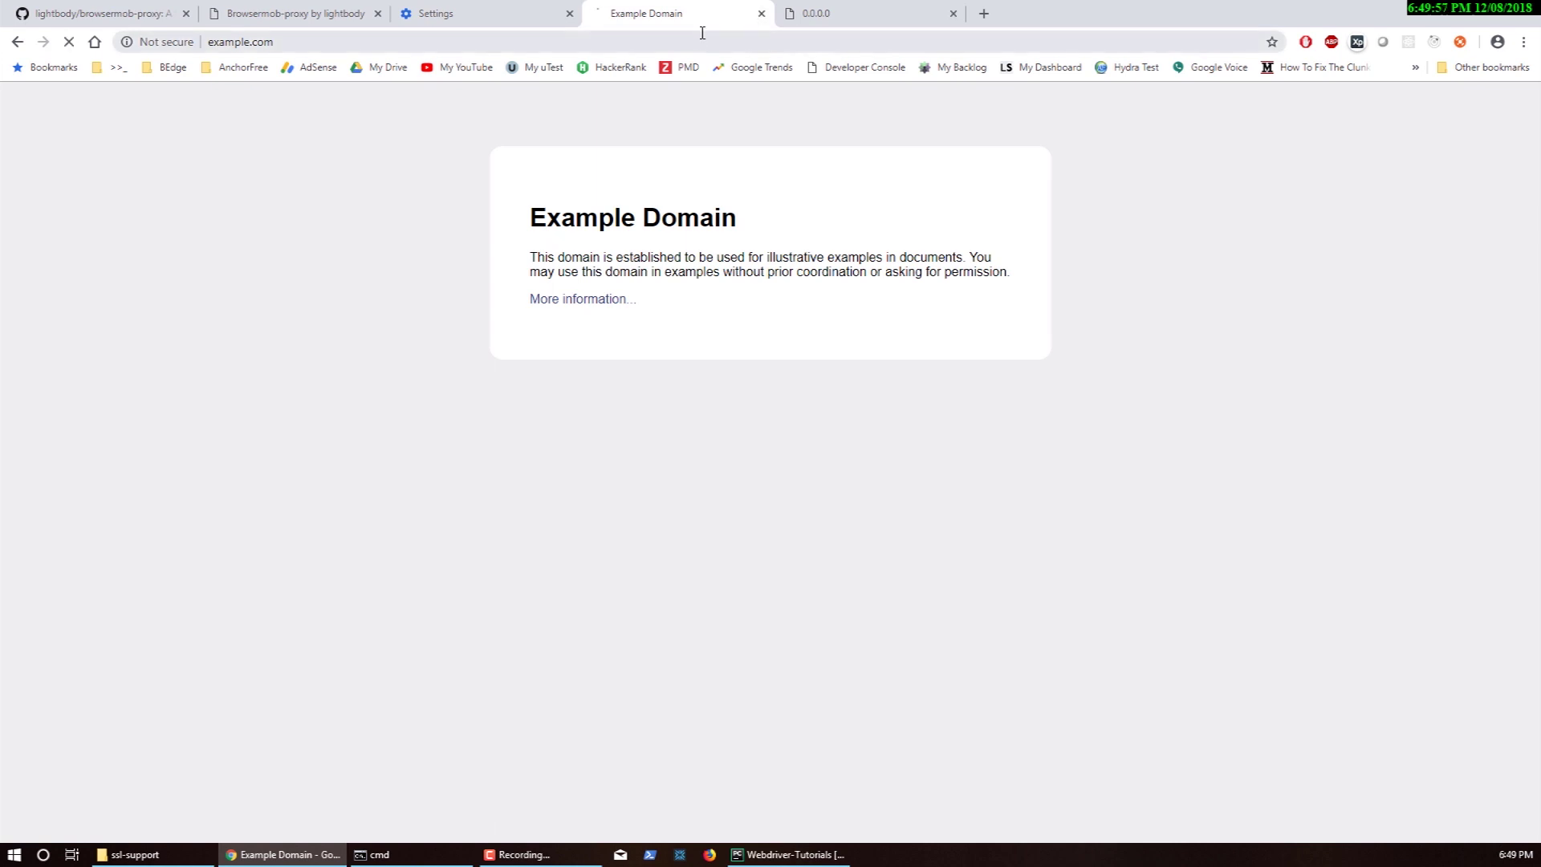
{"action": "key", "text": "F5"}
{"action": "key", "text": "F5"}
{"action": "key", "text": "F5"}
{"action": "key", "text": "F5"}
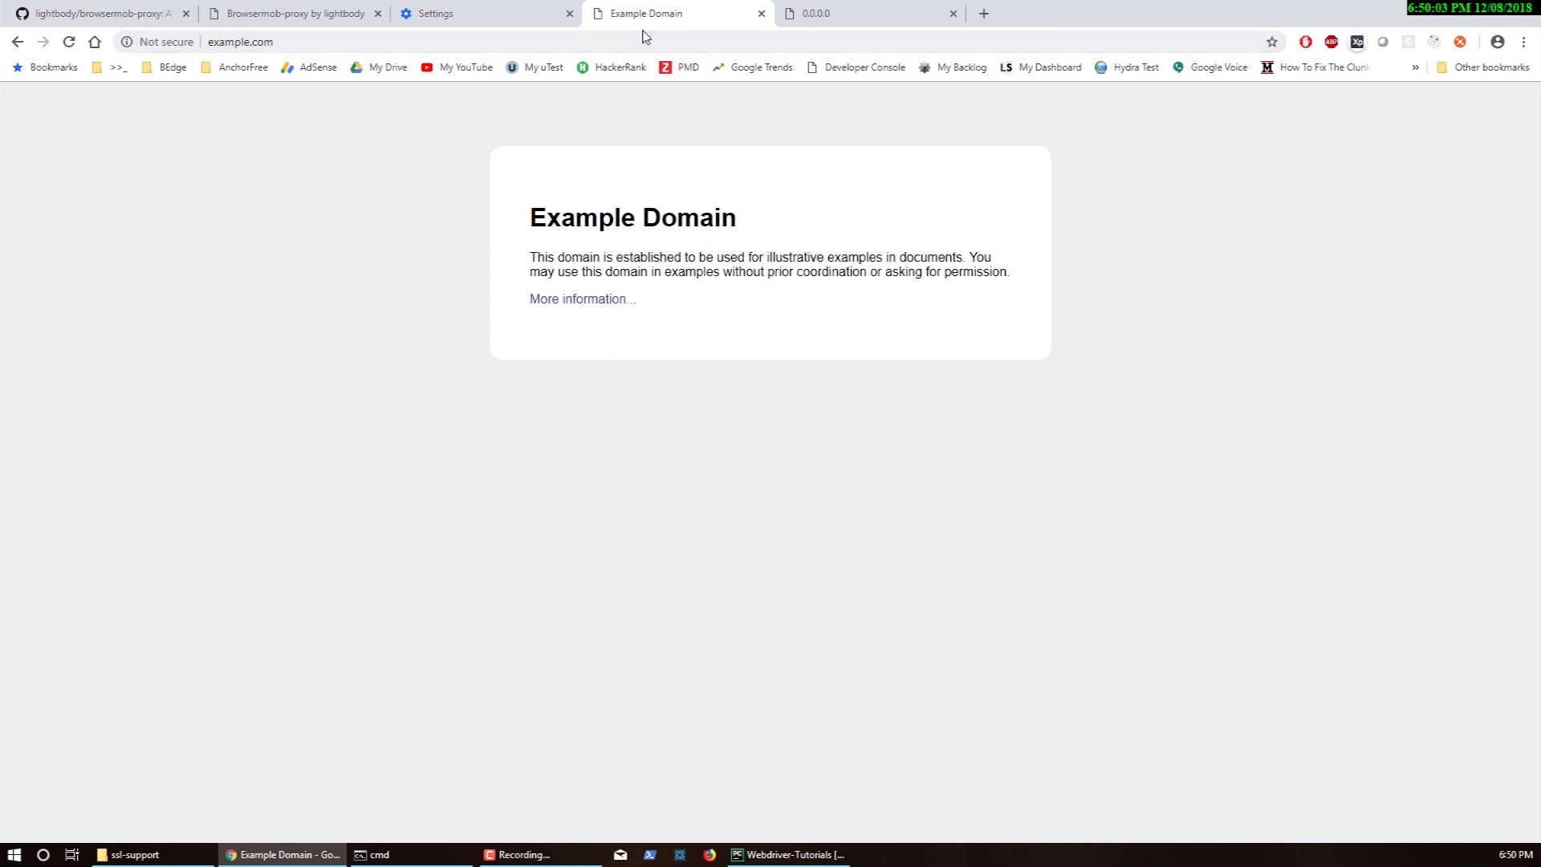
{"action": "left_click_drag", "start_coordinate": [278, 42], "coordinate": [200, 42]}
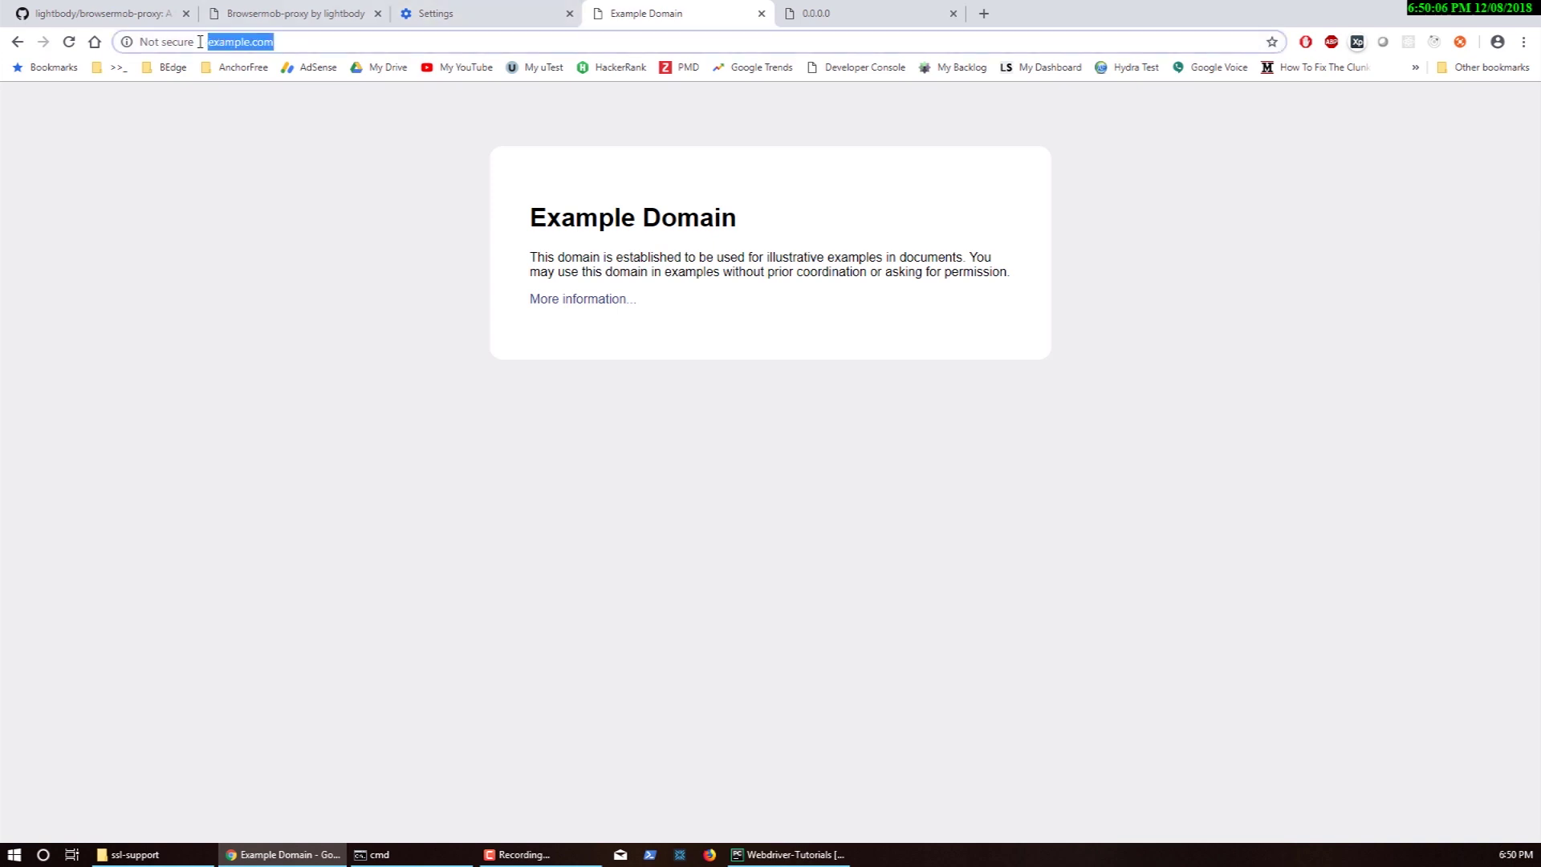
{"action": "left_click", "coordinate": [434, 240]}
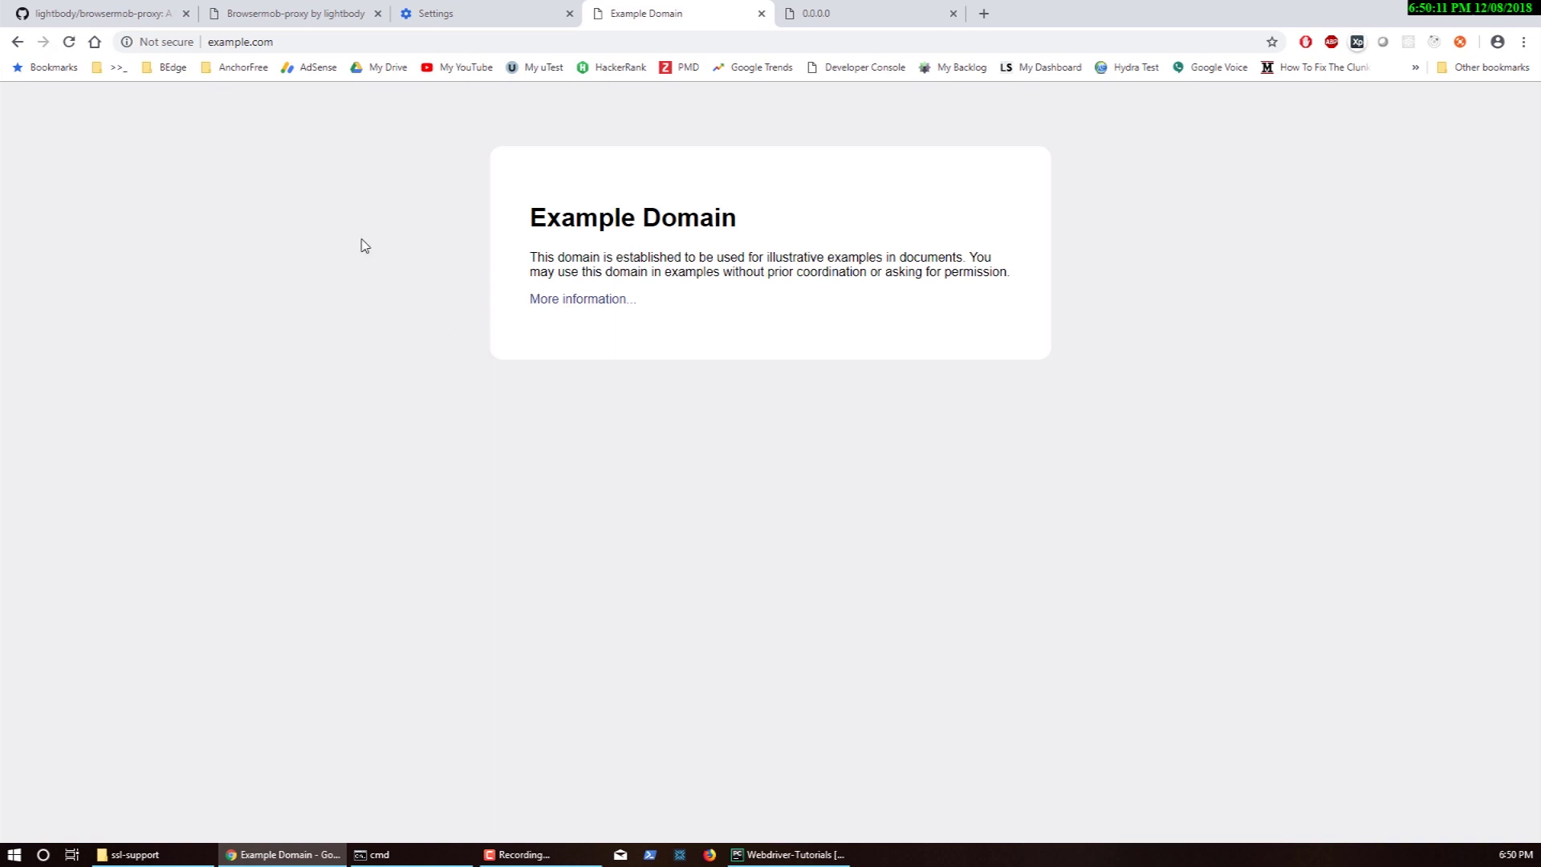
{"action": "key", "text": "F5"}
{"action": "key", "text": "F5"}
- Open example.com in another new tab, close it, and return to the Example Domain tab
{"action": "left_click", "coordinate": [987, 14]}
{"action": "type", "text": "exam"}
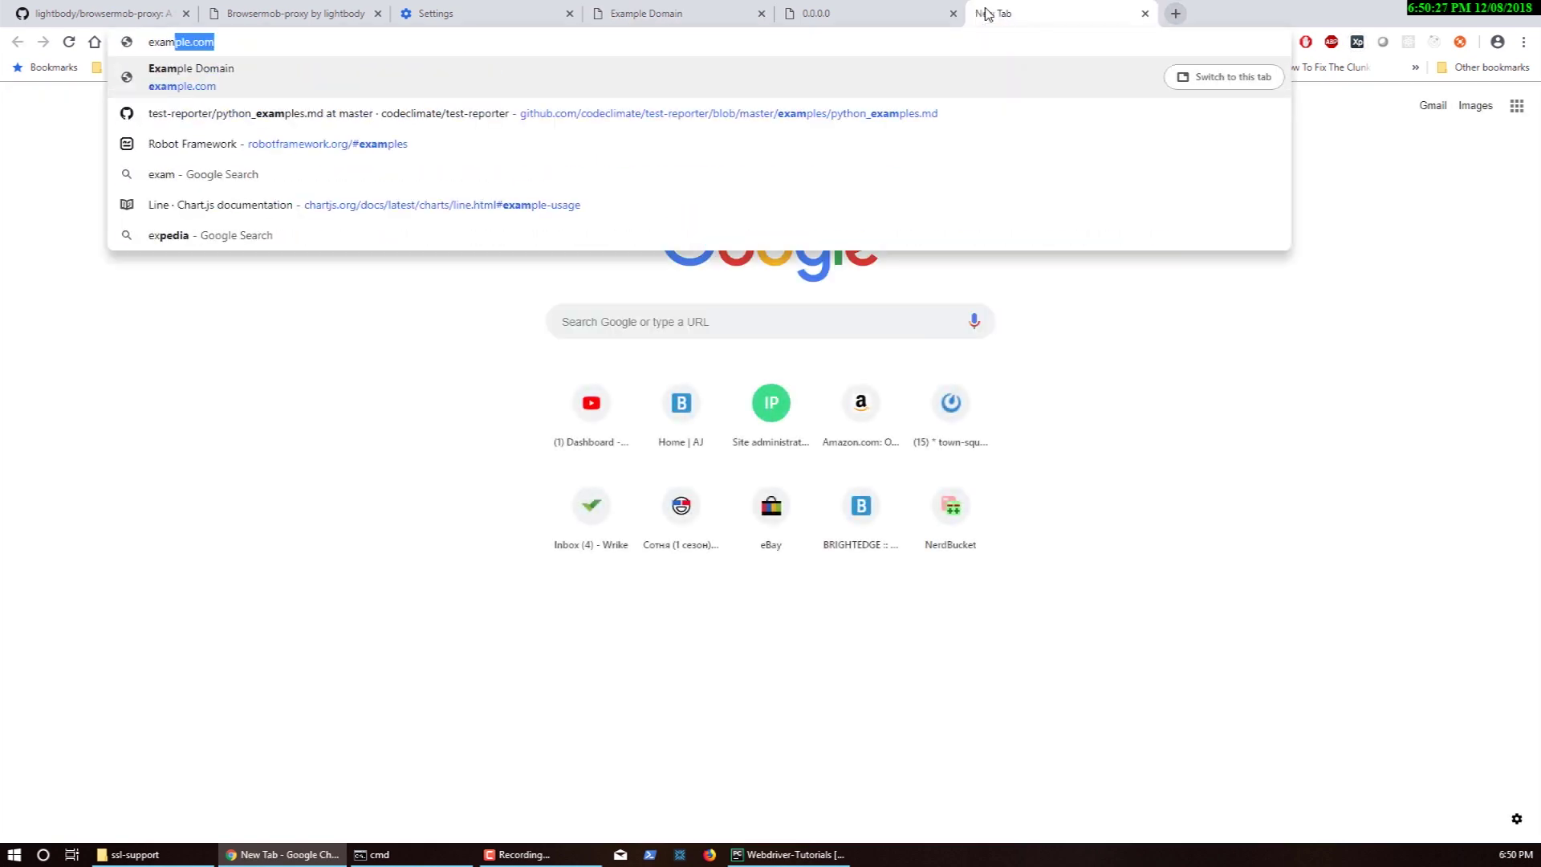
{"action": "key", "text": "Return"}
{"action": "key", "text": "ctrl+w"}
{"action": "left_click", "coordinate": [678, 13]}
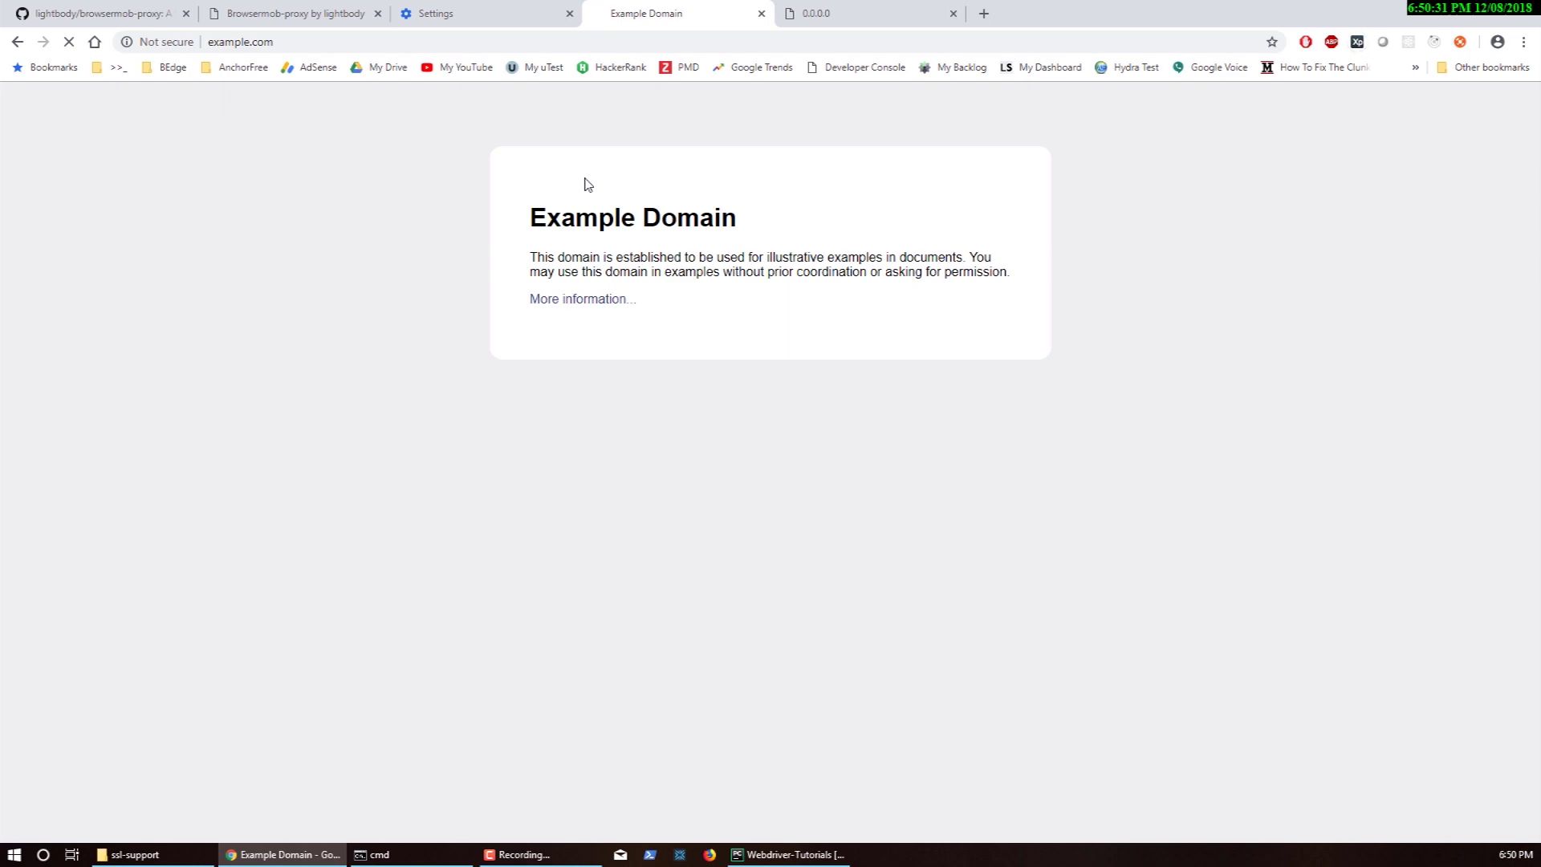
- Empty cache and hard-reload example.com again, close that tab, and open a fresh incognito window
{"action": "key", "text": "ctrl+shift+n"}
{"action": "type", "text": "example.com"}
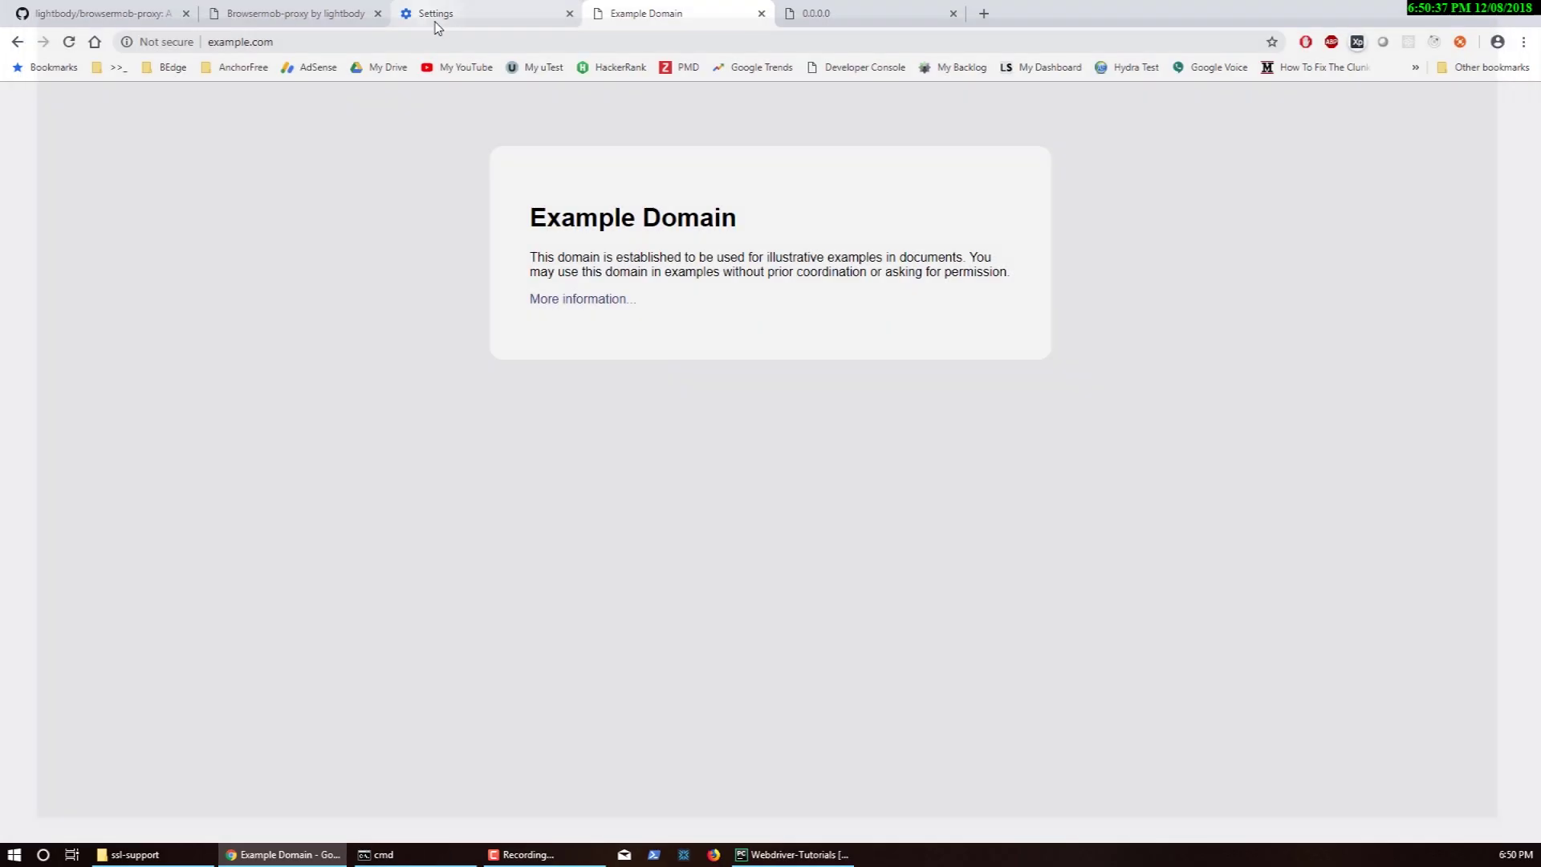
{"action": "key", "text": "F5"}
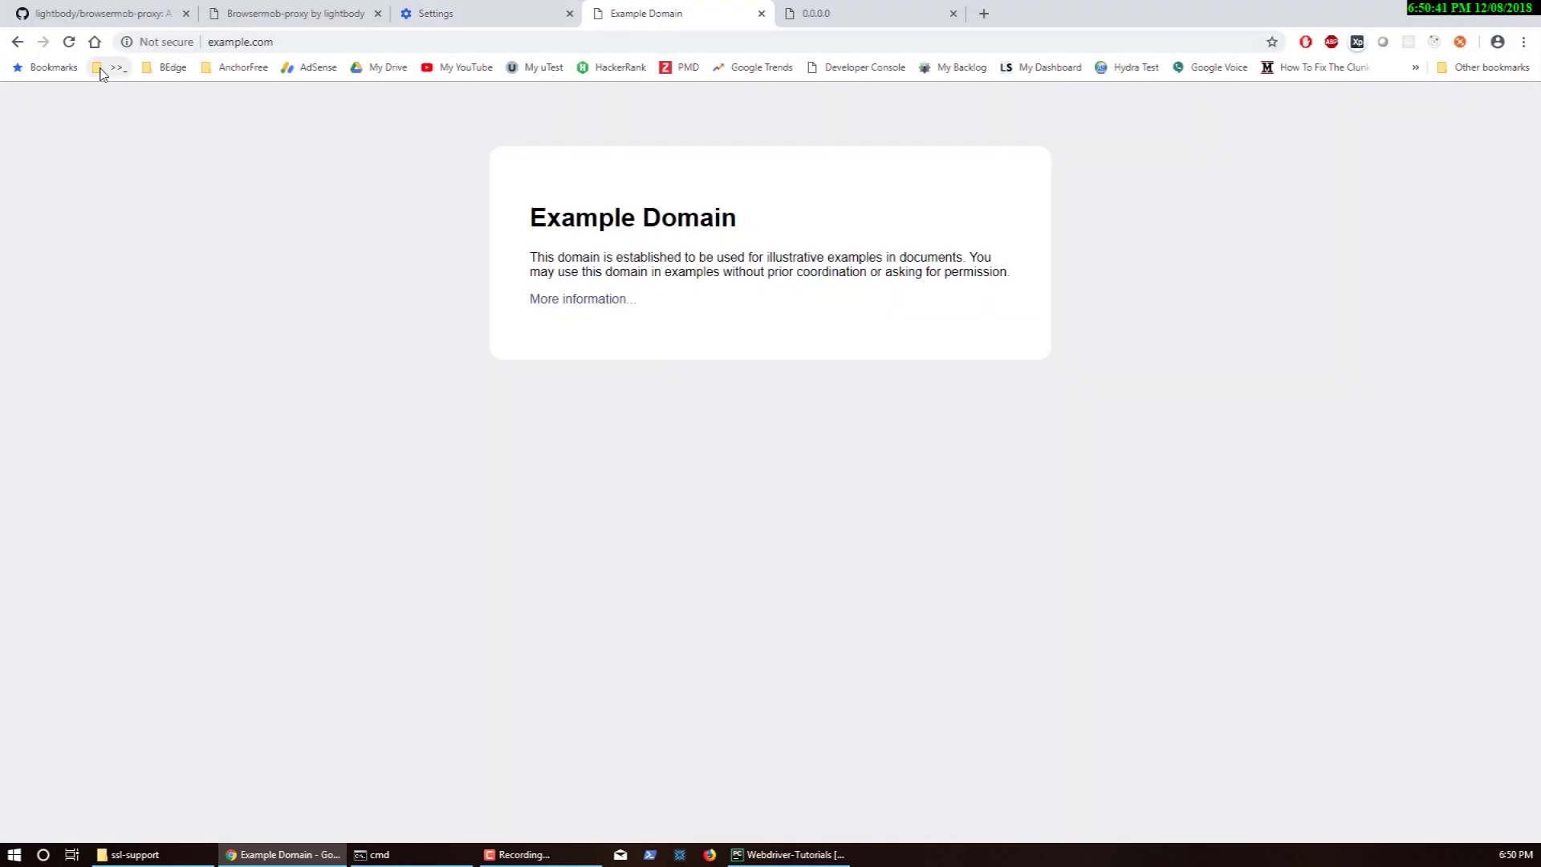
{"action": "key", "text": "ctrl+shift+i"}
{"action": "right_click", "coordinate": [70, 42]}
{"action": "left_click", "coordinate": [104, 102]}
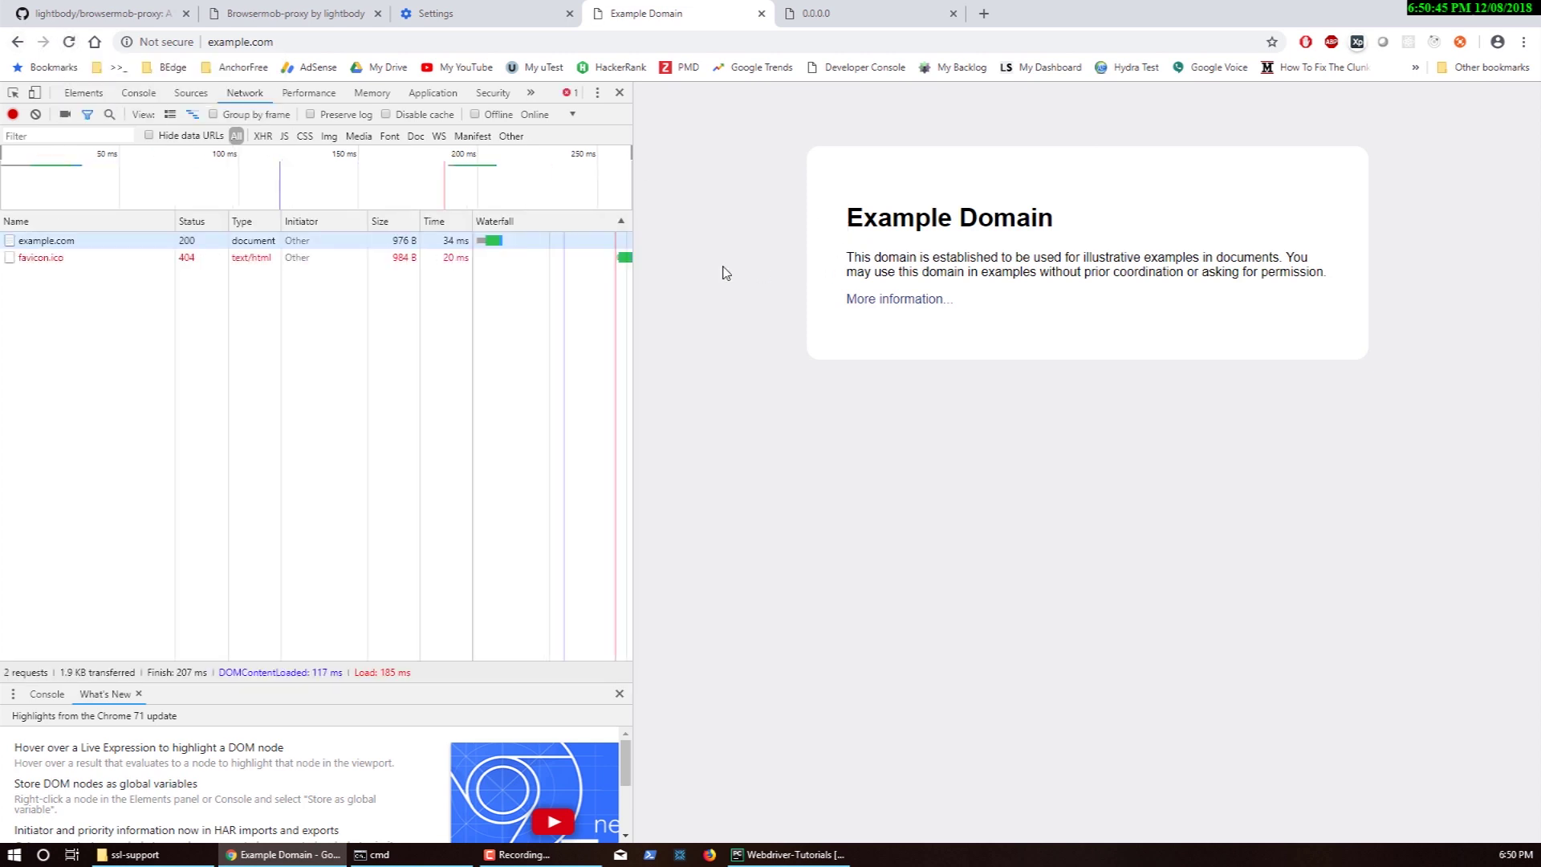
{"action": "key", "text": "ctrl+w"}
{"action": "key", "text": "ctrl+shift+n"}
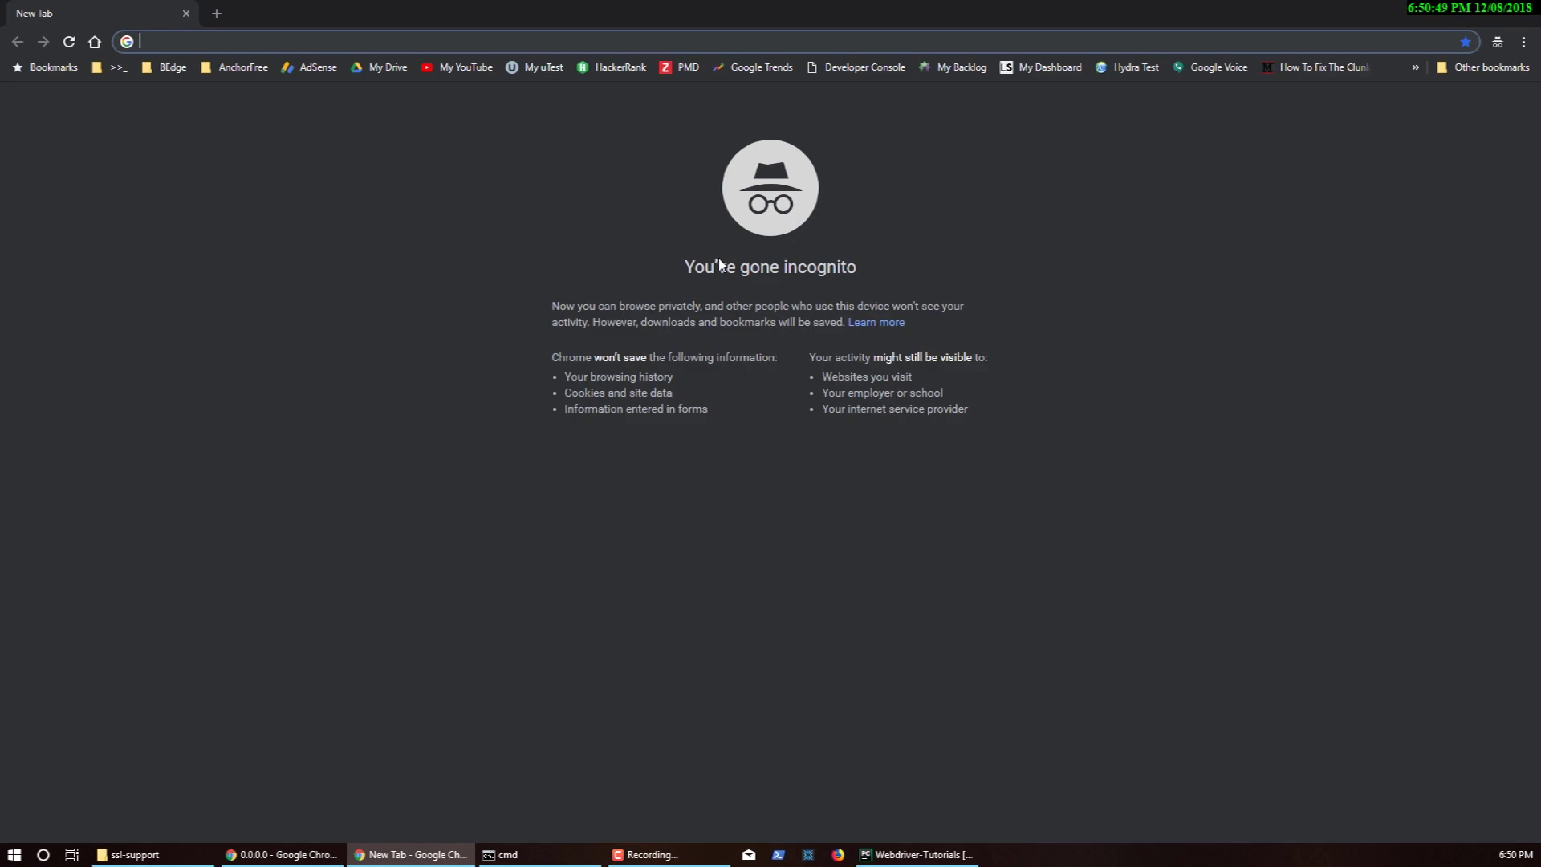
- Enter example.com, then load 0.0.0.0 after deleting a stray trailing dash
{"action": "type", "text": "ex"}
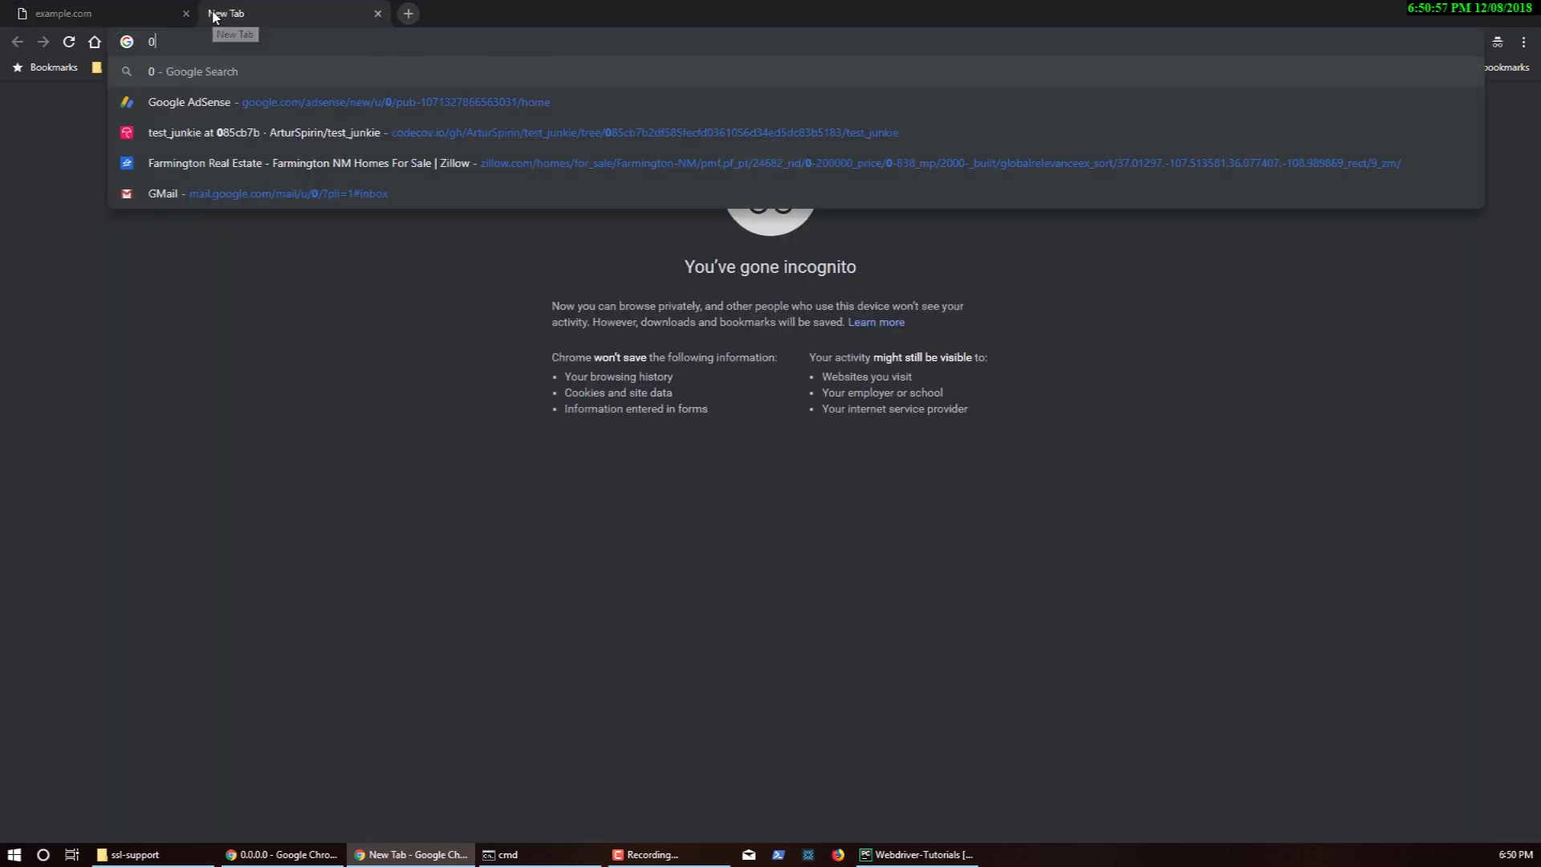
{"action": "type", "text": ".0.0.0-"}
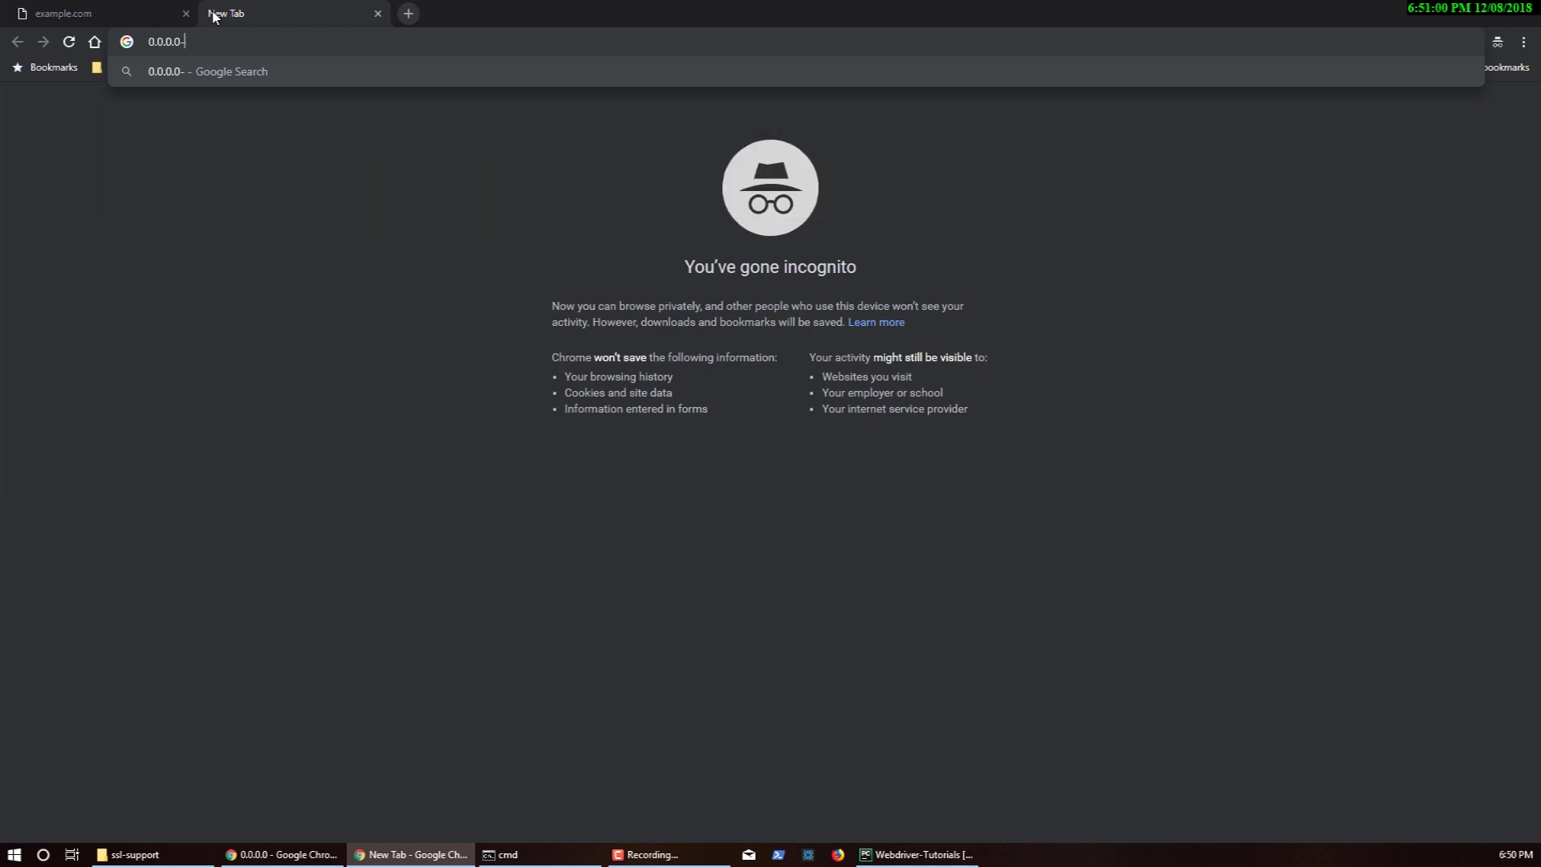
{"action": "key", "text": "BackSpace"}
{"action": "key", "text": "Return"}
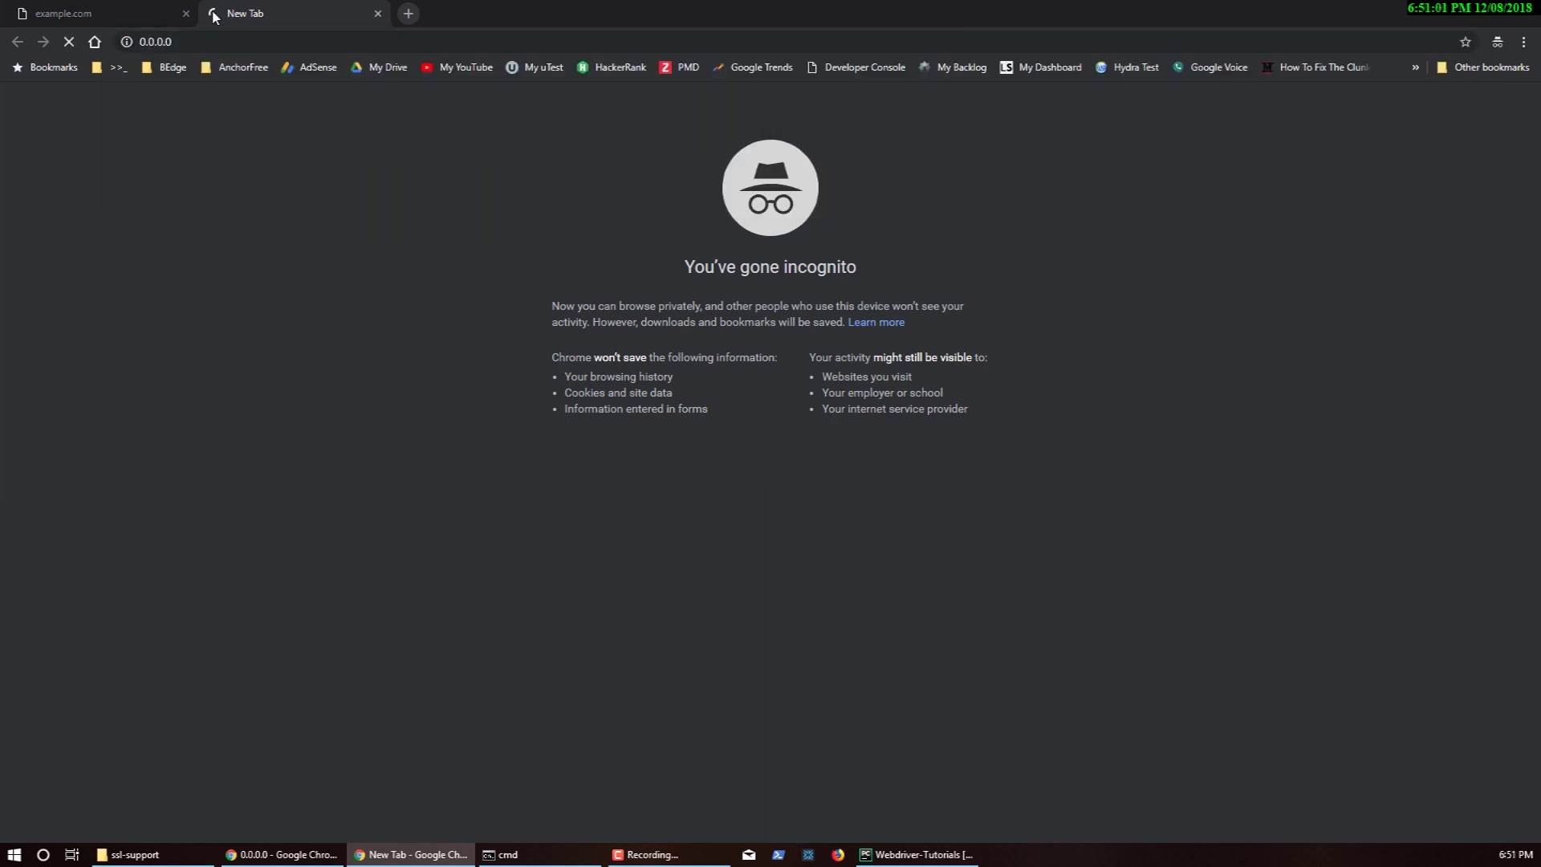